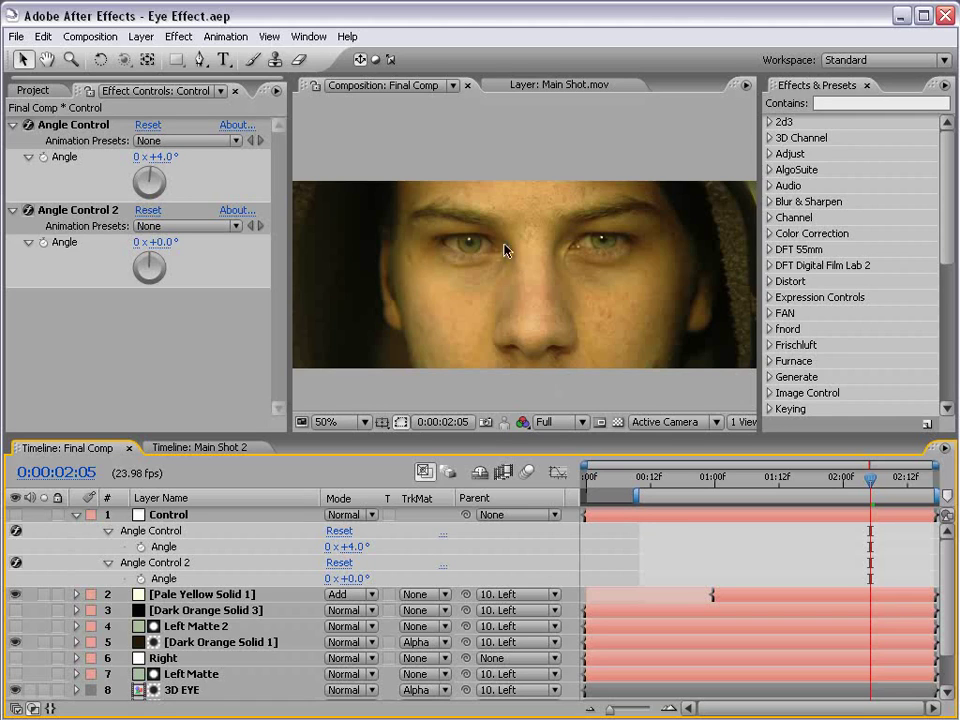
Enlarge and centre the viewer on the eyes, then scrub the Control layer's angles to roll the left eye
click(624, 558)
scroll(552, 250, up, 2)
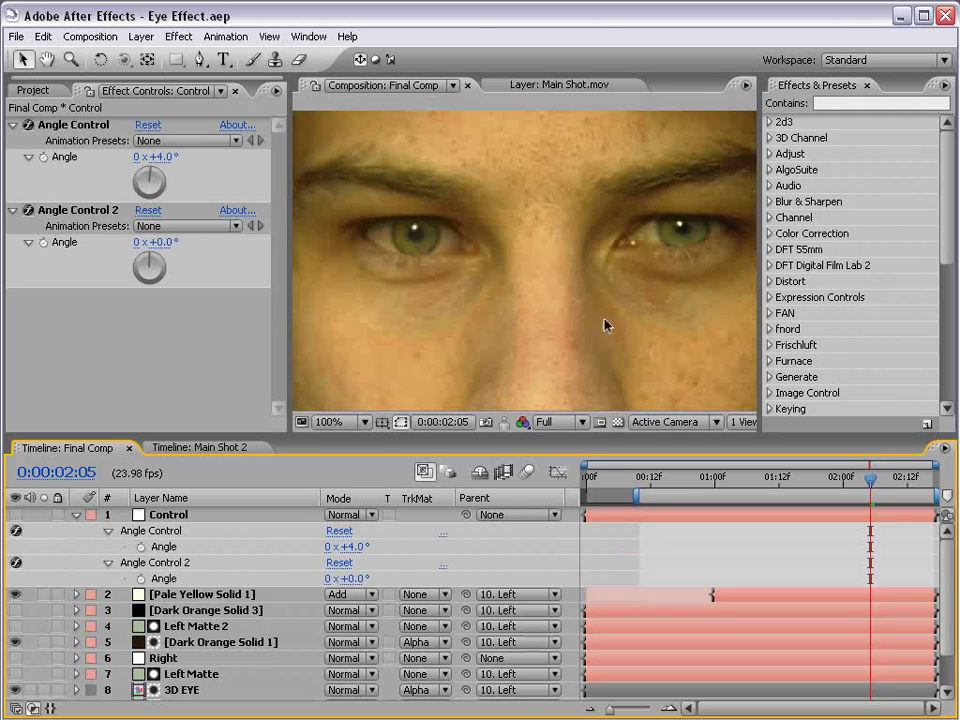
drag(283, 314, 188, 314)
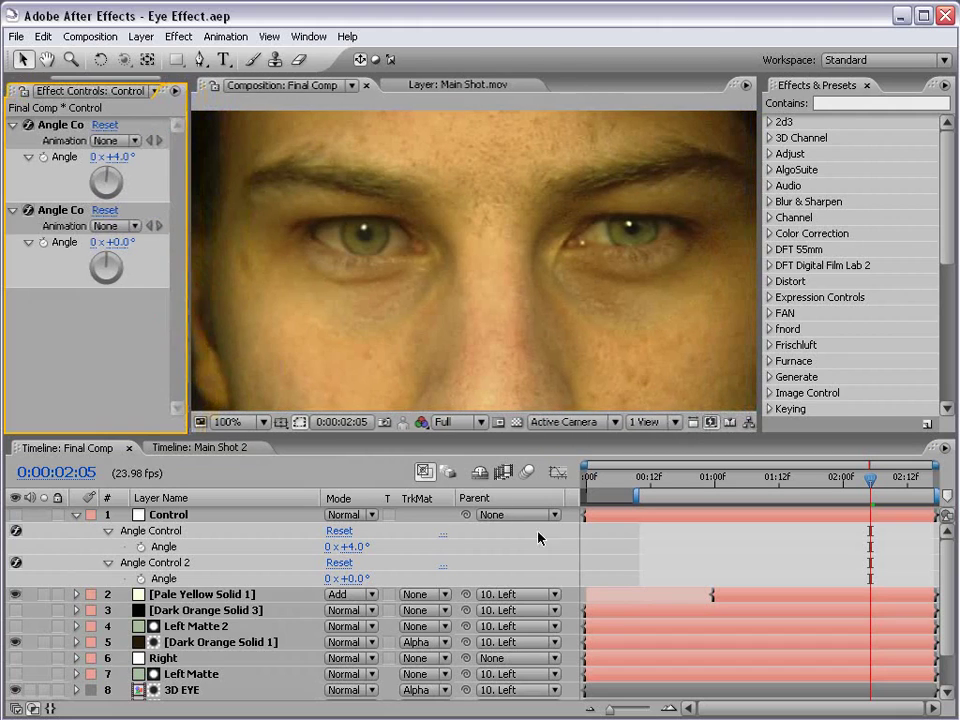
drag(537, 317, 526, 302)
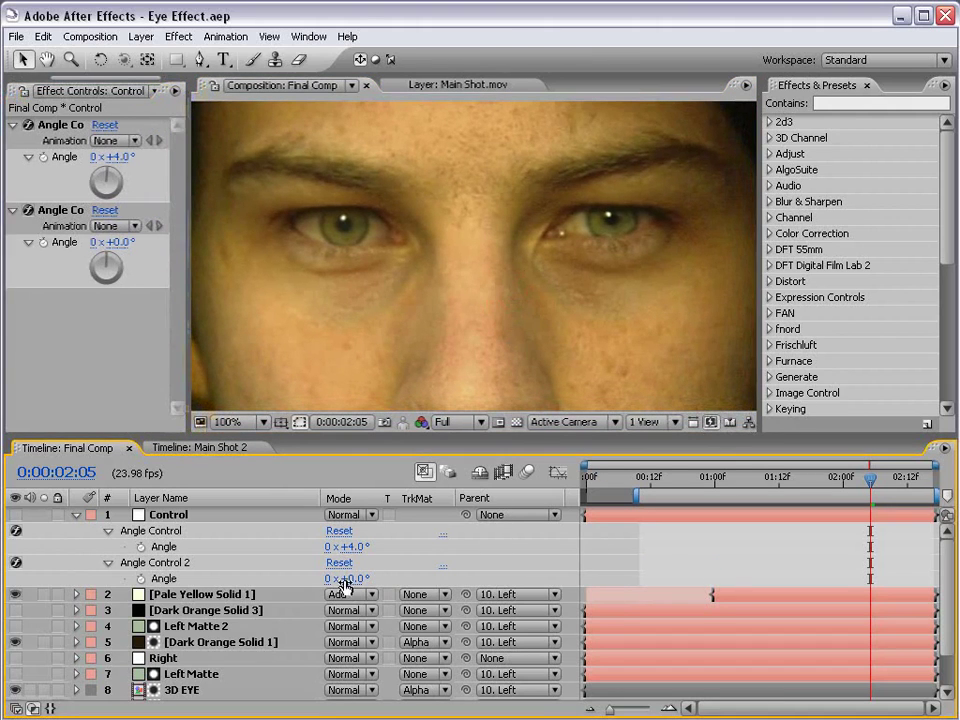
mouse_move(356, 580)
mouse_down()
mouse_move(393, 564)
mouse_move(345, 578)
mouse_move(358, 577)
mouse_move(356, 546)
mouse_move(369, 578)
mouse_up()
key(ctrl+z)
RAM-preview the eye roll, retune the second angle for +6.0° and +23.0°, and preview again
click(686, 557)
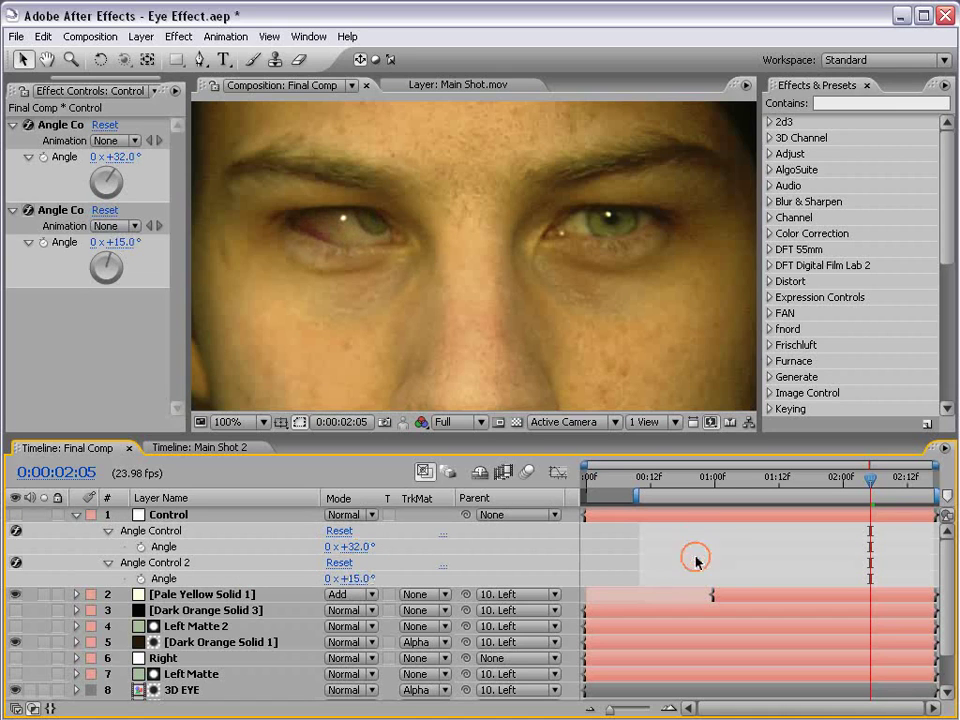
click(697, 563)
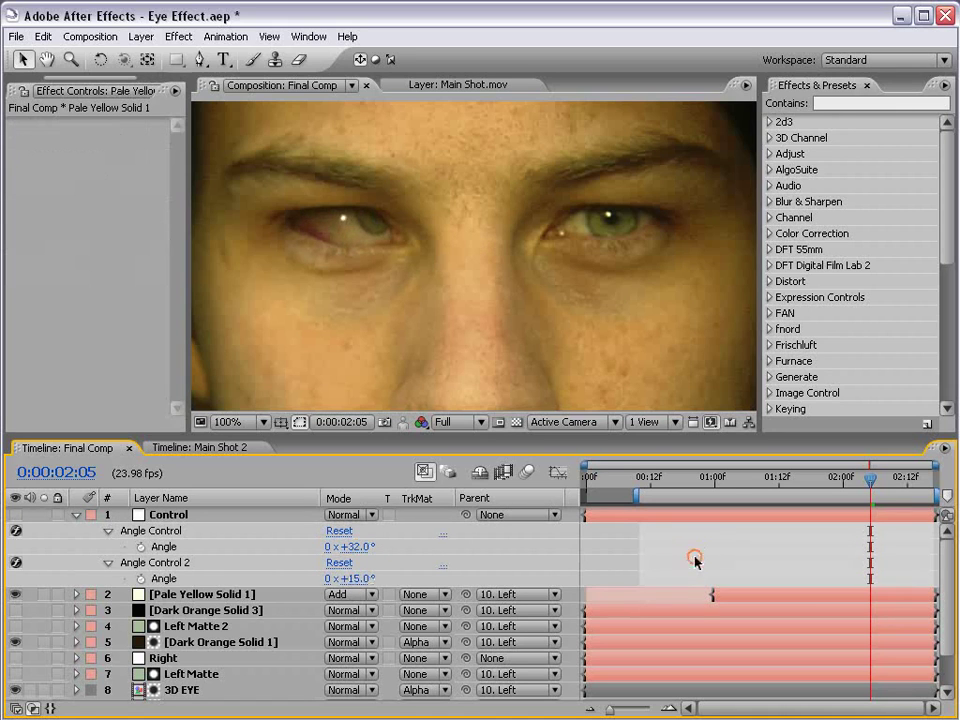
key(KP_0)
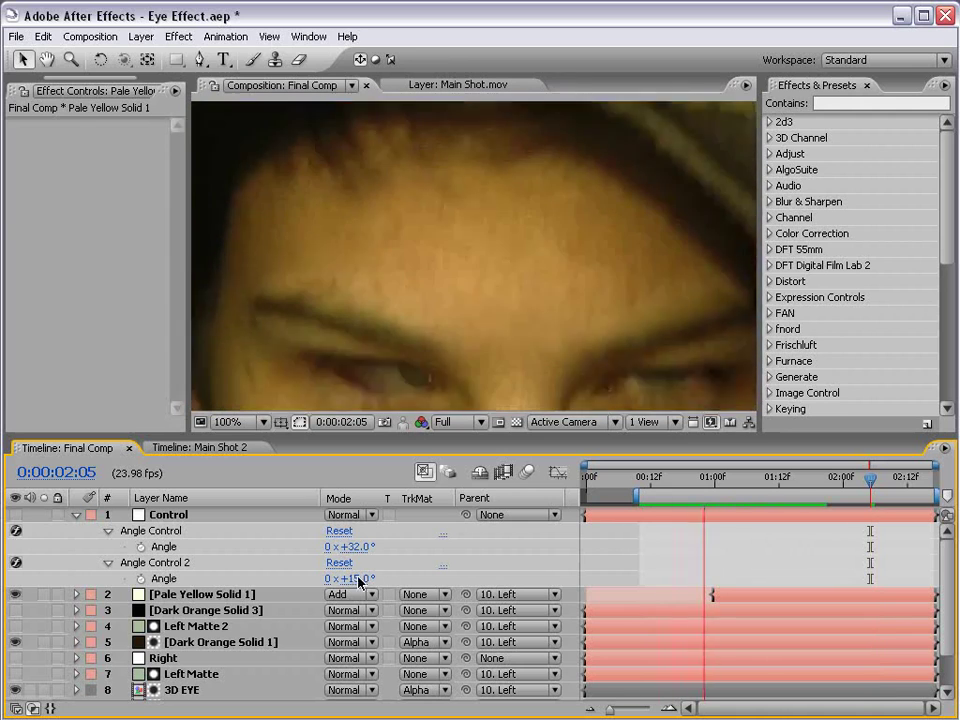
mouse_move(354, 579)
mouse_down()
mouse_move(345, 579)
mouse_move(344, 552)
mouse_move(362, 578)
mouse_up()
key(KP_0)
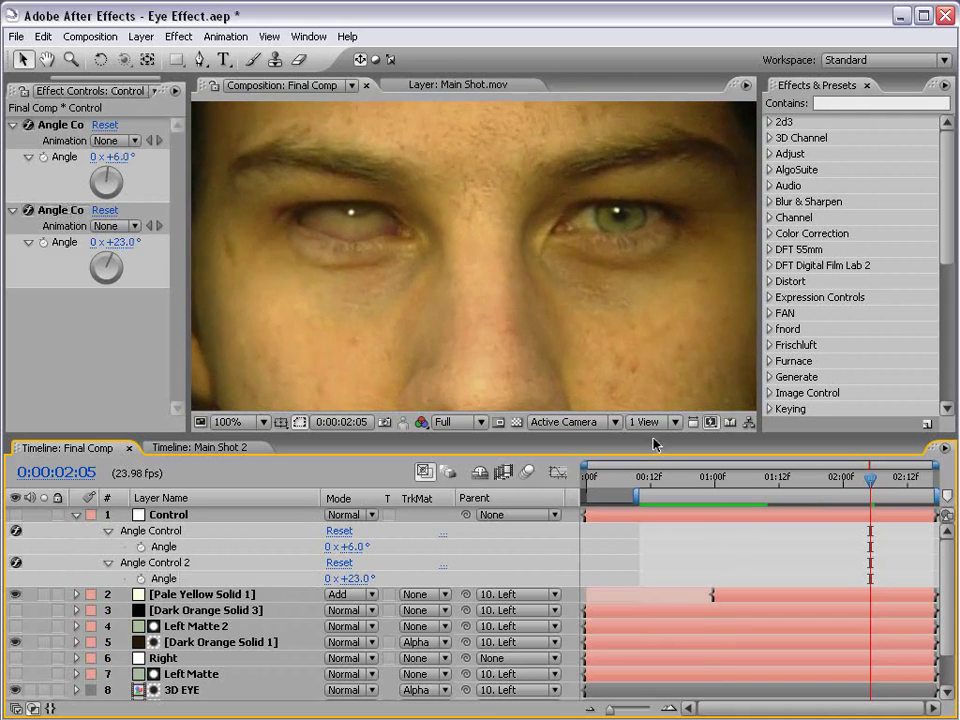
scroll(480, 358, down, 2)
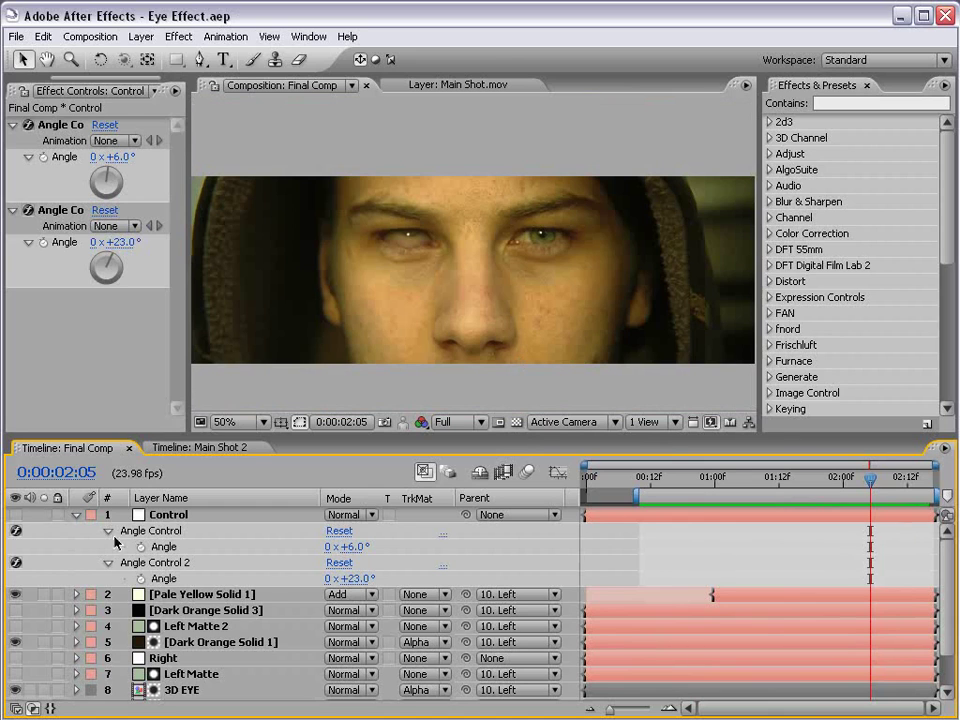
Collapse Control and open the 3D EYE precomp, checking it at 100% and zoomed out
click(77, 516)
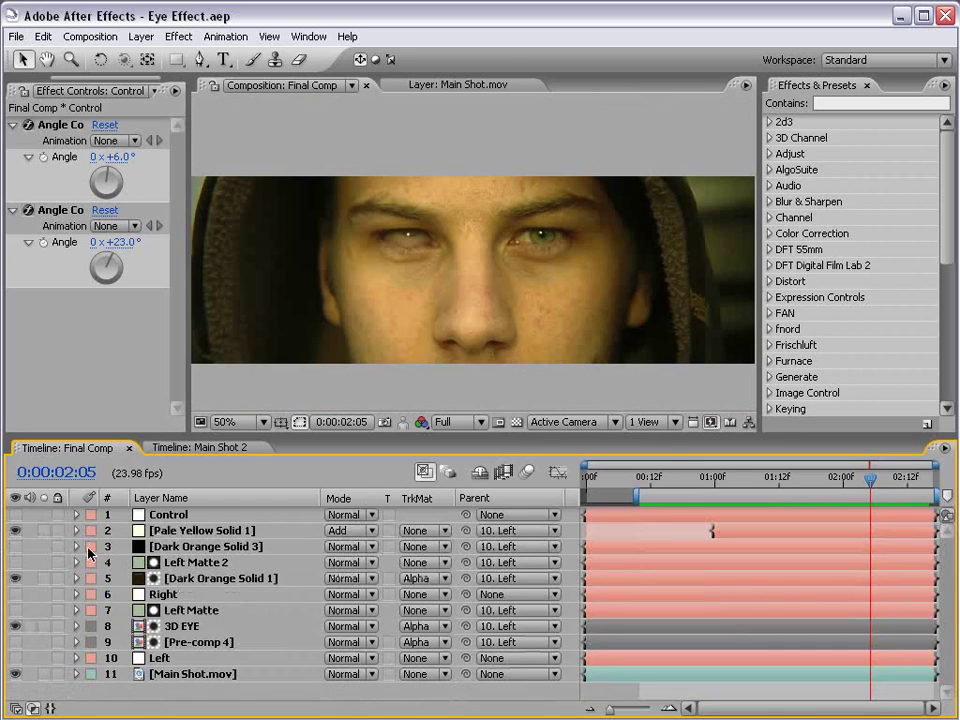
click(185, 630)
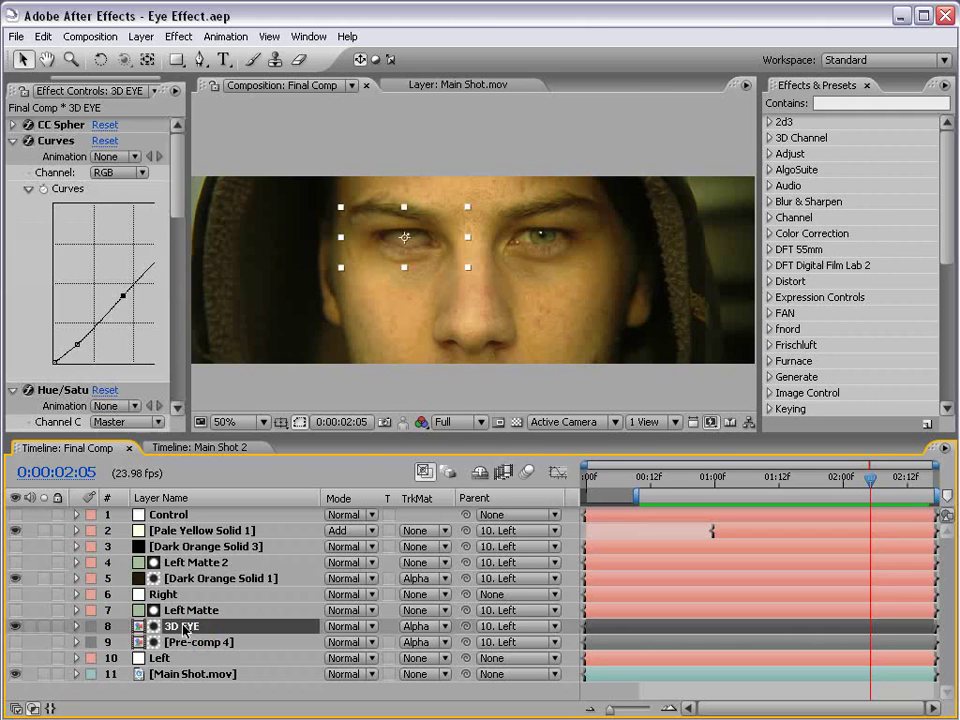
double_click(185, 630)
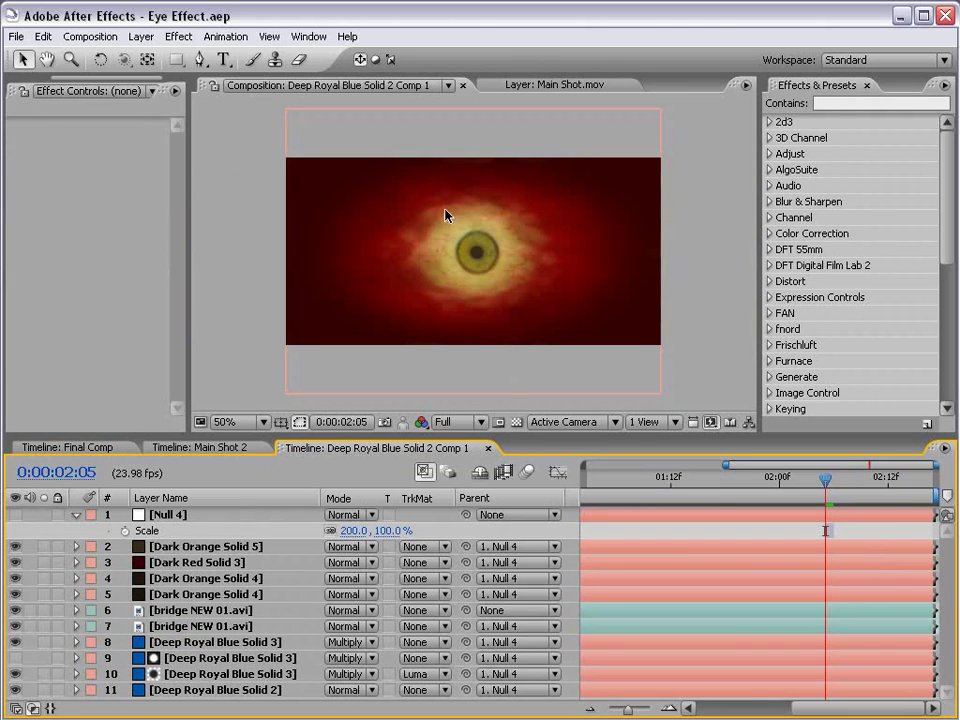
key(slash)
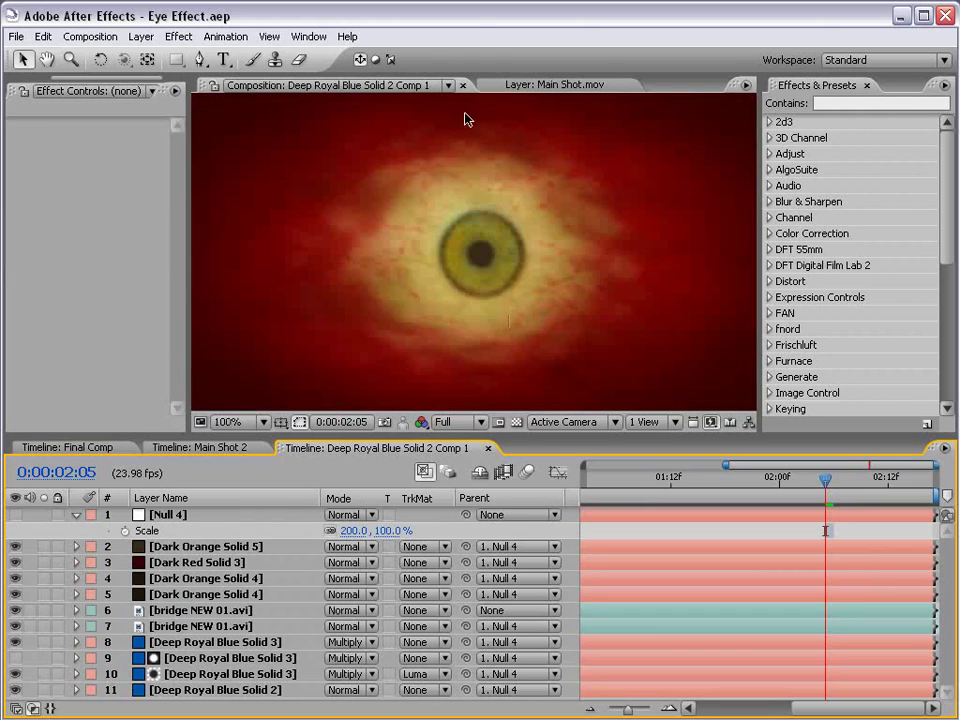
key(comma)
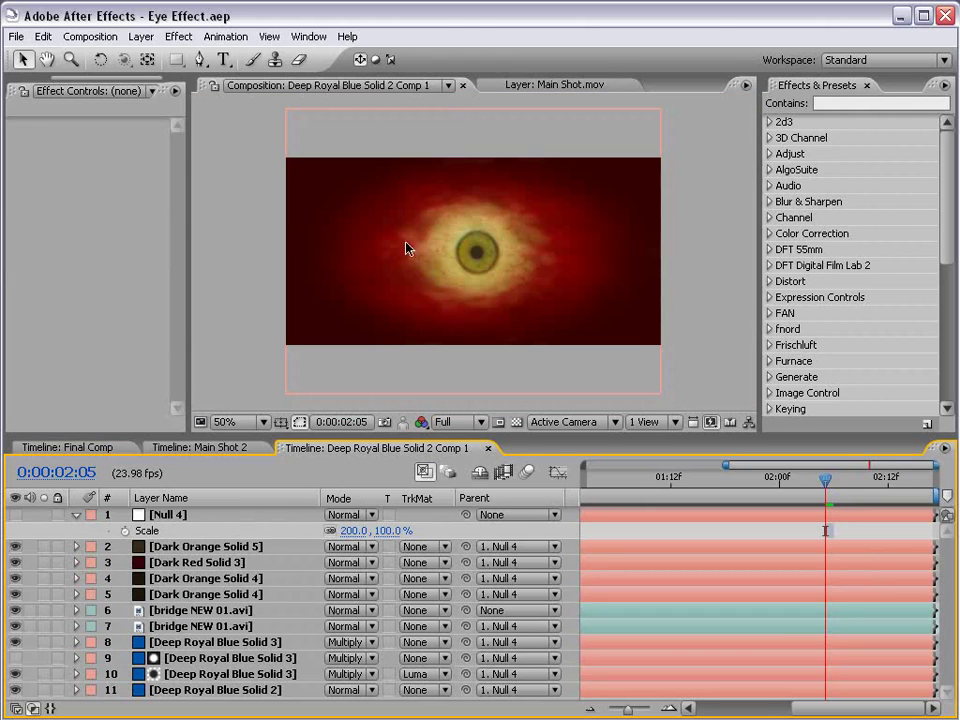
Switch to Main Shot 2, pan the face into view, and show the Project panel
click(200, 447)
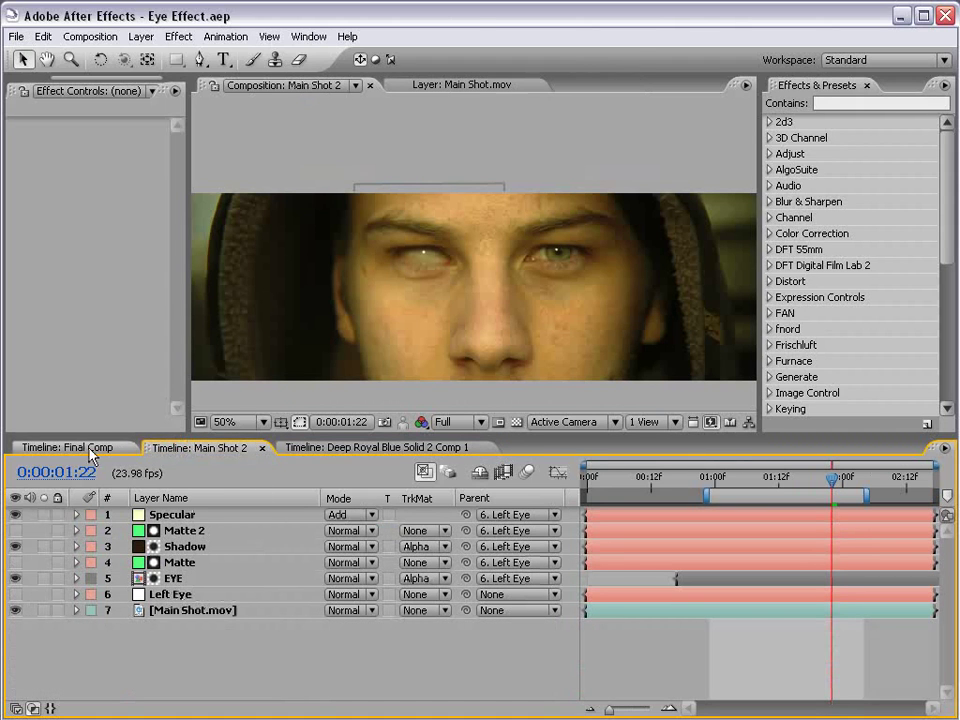
key(h)
drag(480, 343, 538, 317)
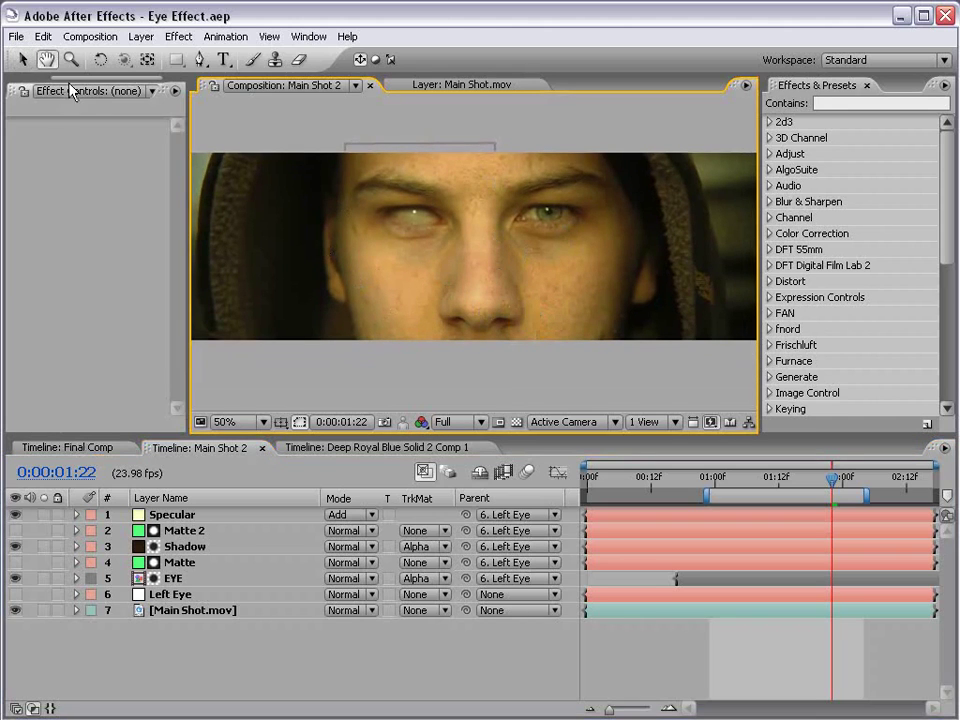
click(32, 91)
click(627, 655)
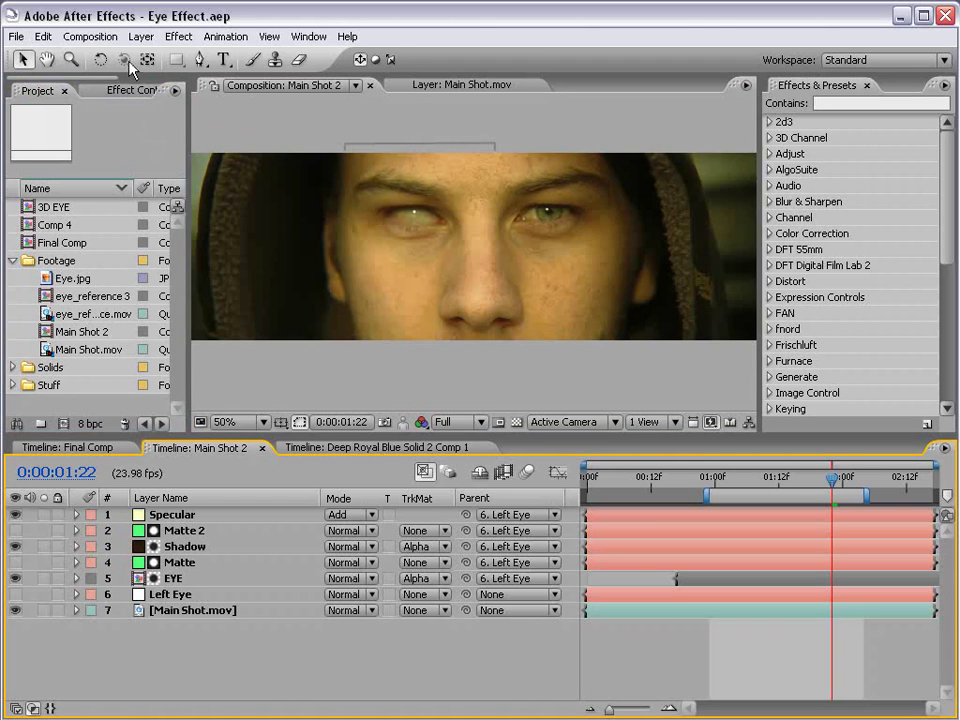
Create a new 800×400 composition, Comp 5
click(90, 36)
click(107, 57)
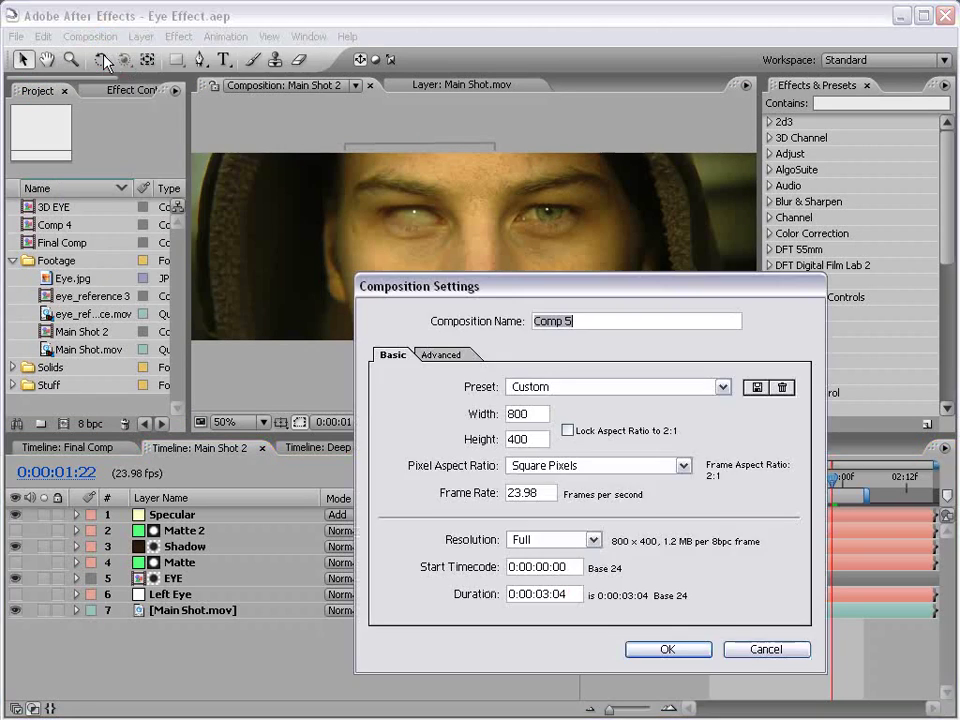
drag(561, 287, 441, 259)
double_click(405, 385)
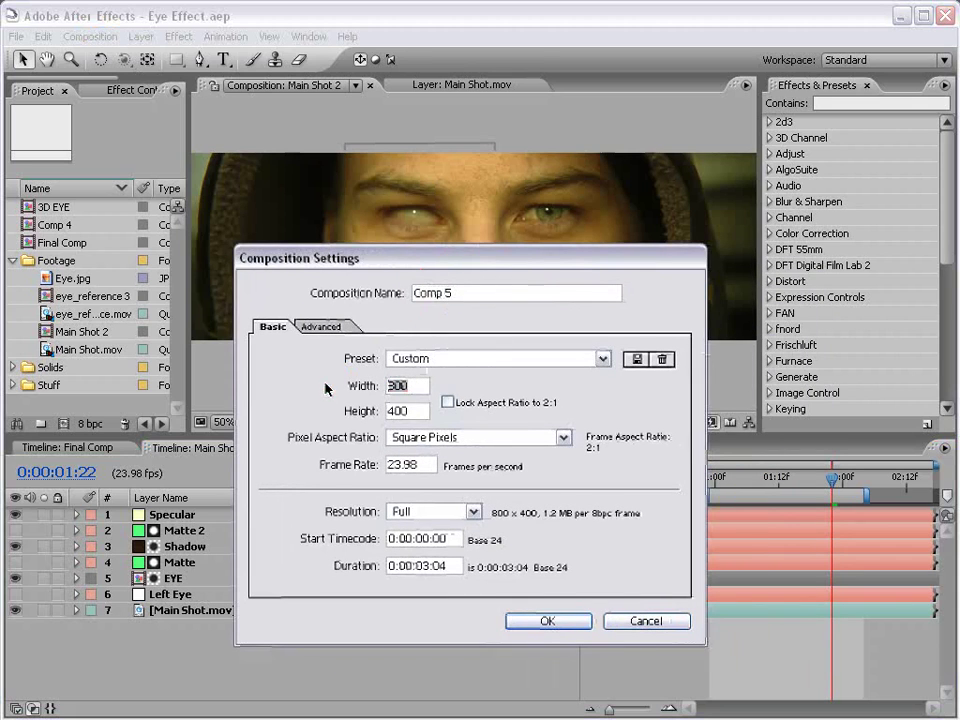
double_click(421, 410)
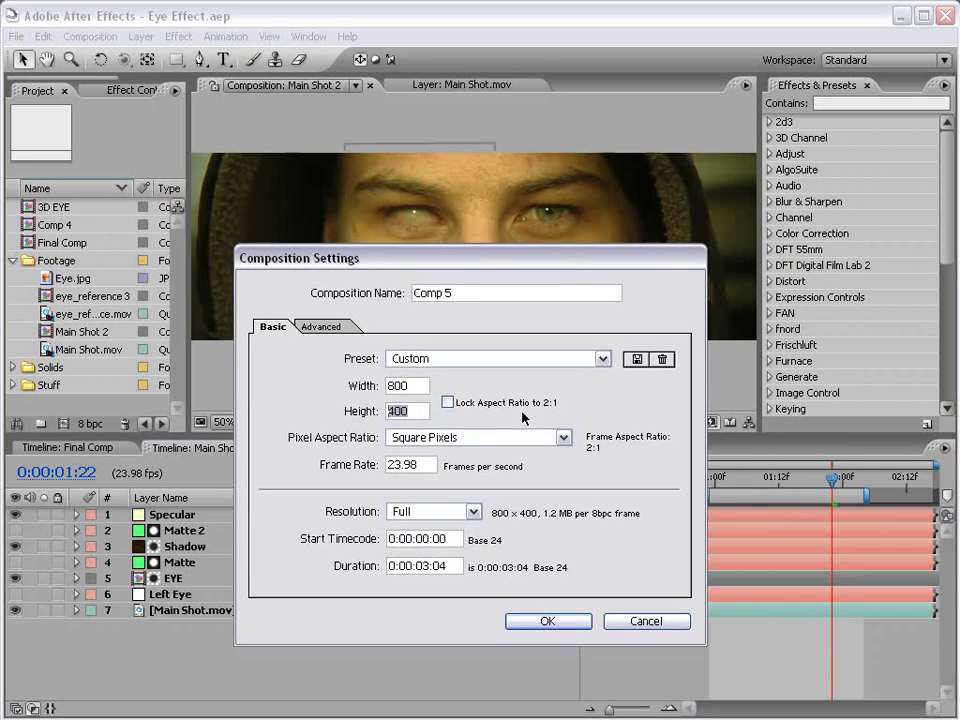
click(546, 622)
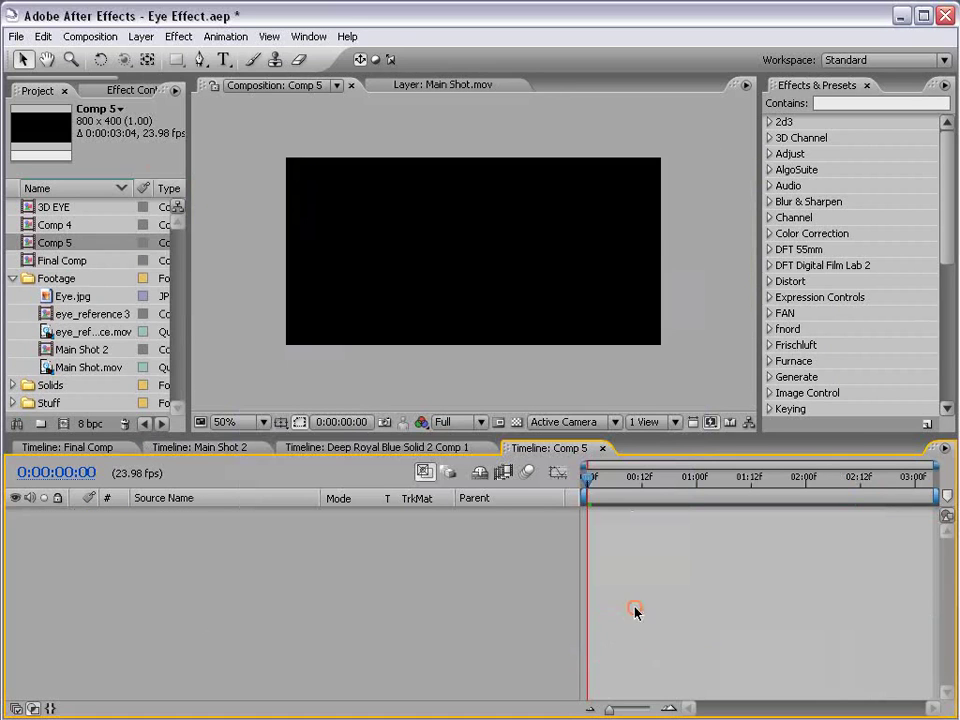
Add a pale gray-yellow solid, colour C4BE9F, to Comp 5
click(141, 37)
mouse_move(148, 57)
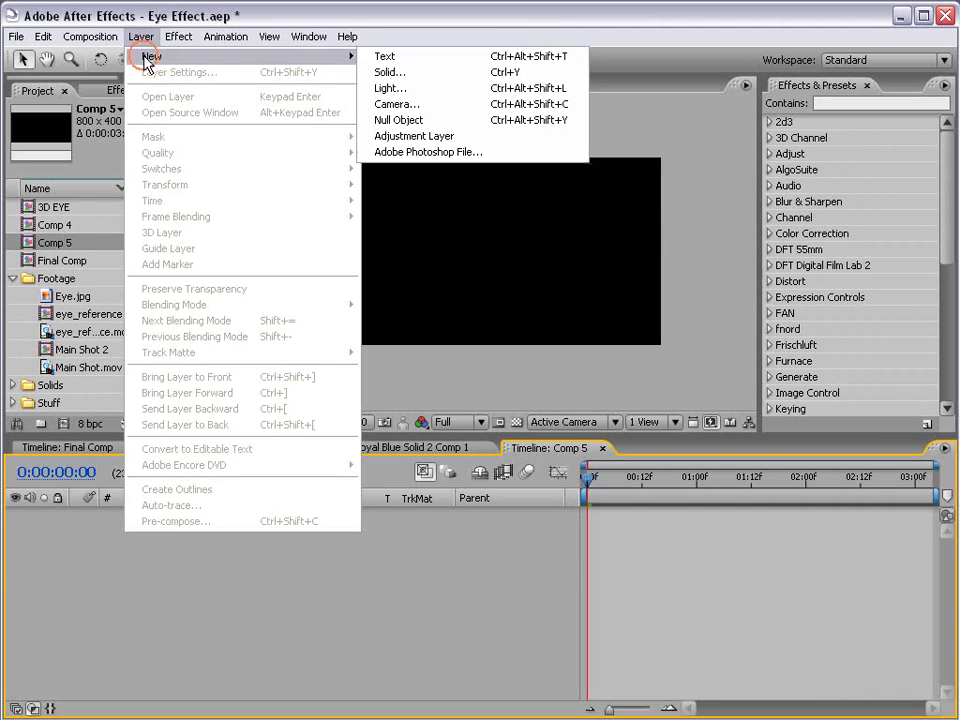
click(446, 75)
click(336, 490)
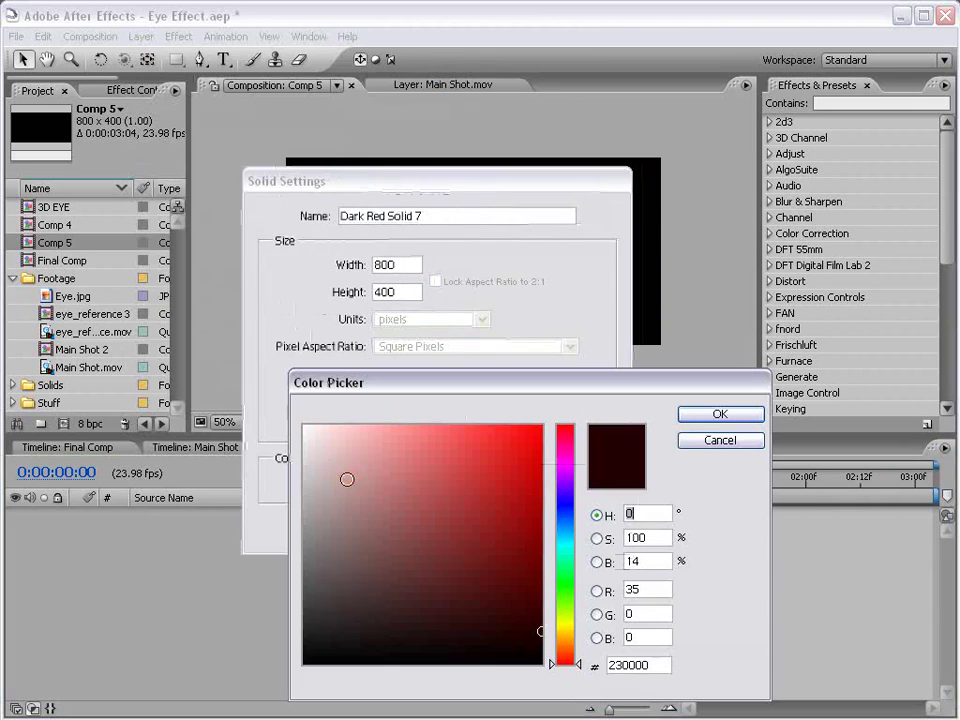
click(572, 641)
drag(572, 641, 574, 628)
mouse_move(336, 463)
mouse_down()
mouse_move(370, 468)
mouse_move(347, 484)
mouse_move(356, 488)
mouse_up()
click(720, 415)
click(460, 529)
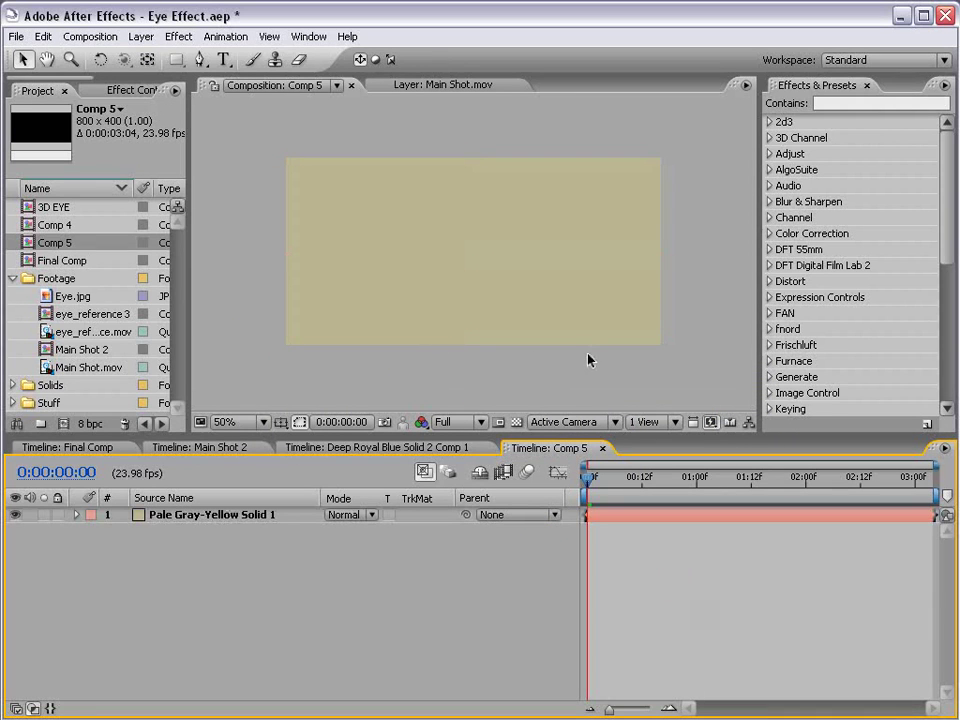
Add Eye.jpg to Comp 5 and draw an elliptical mask around the left eye's iris
click(49, 297)
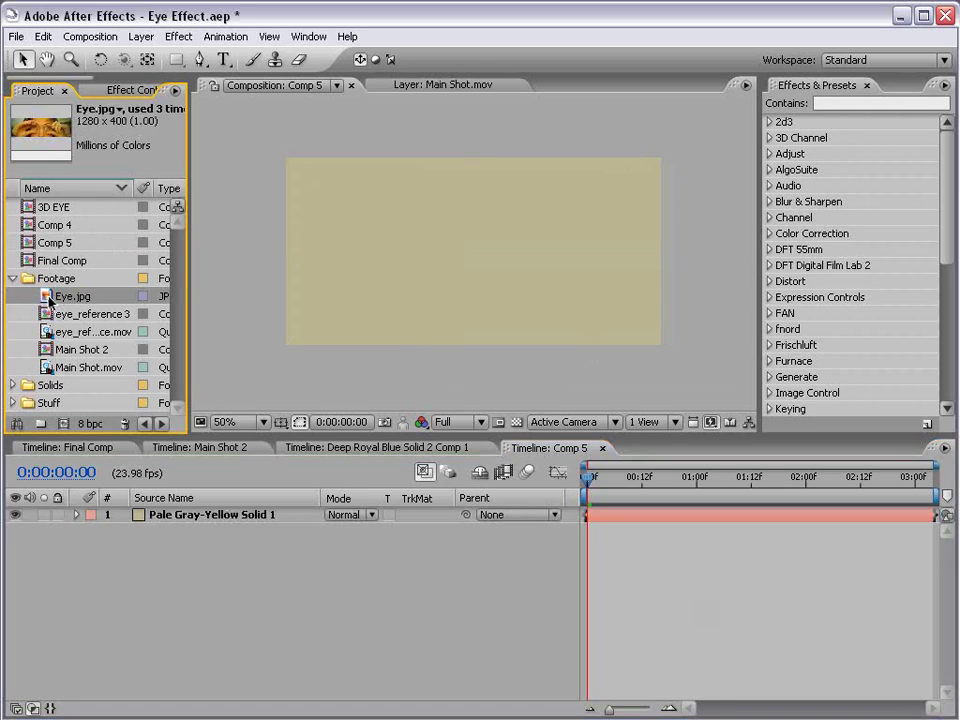
drag(46, 300, 484, 257)
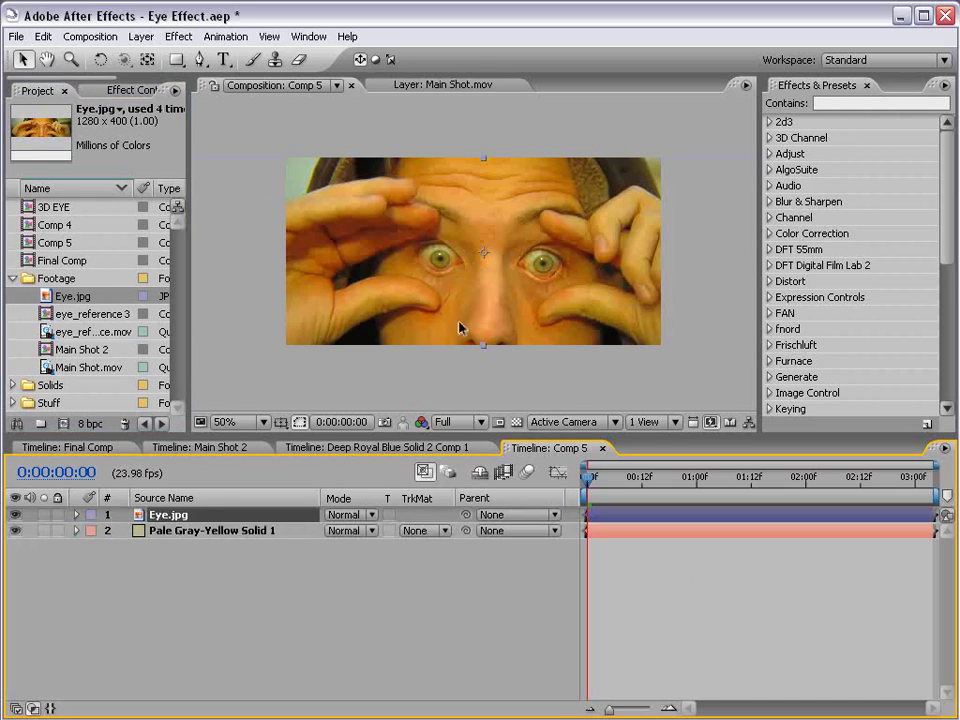
scroll(463, 276, up, 2)
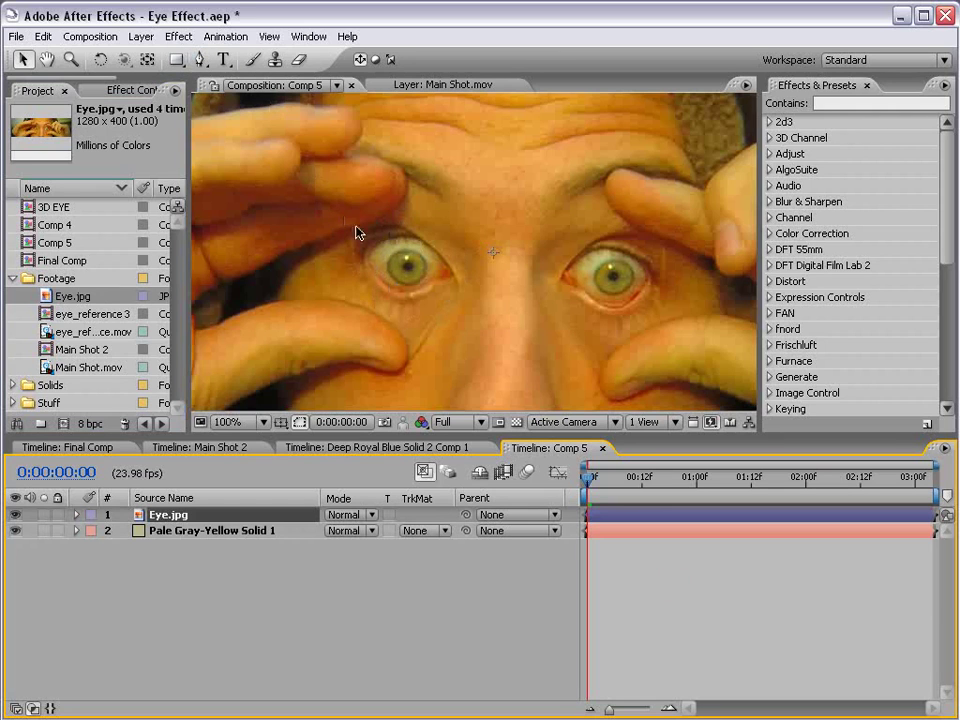
scroll(392, 264, up, 2)
drag(386, 306, 316, 220)
click(176, 59)
drag(176, 59, 280, 82)
drag(430, 216, 469, 255)
Zoom out to the whole comp and turn on the title and action safe guides
key(v)
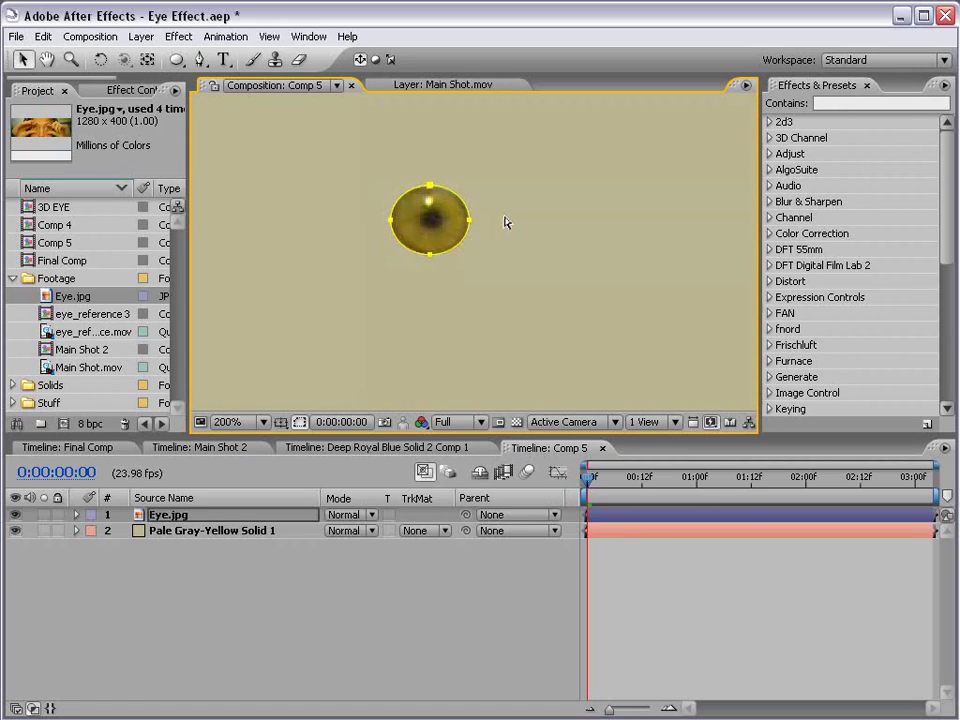
click(611, 568)
key(comma)
key(comma)
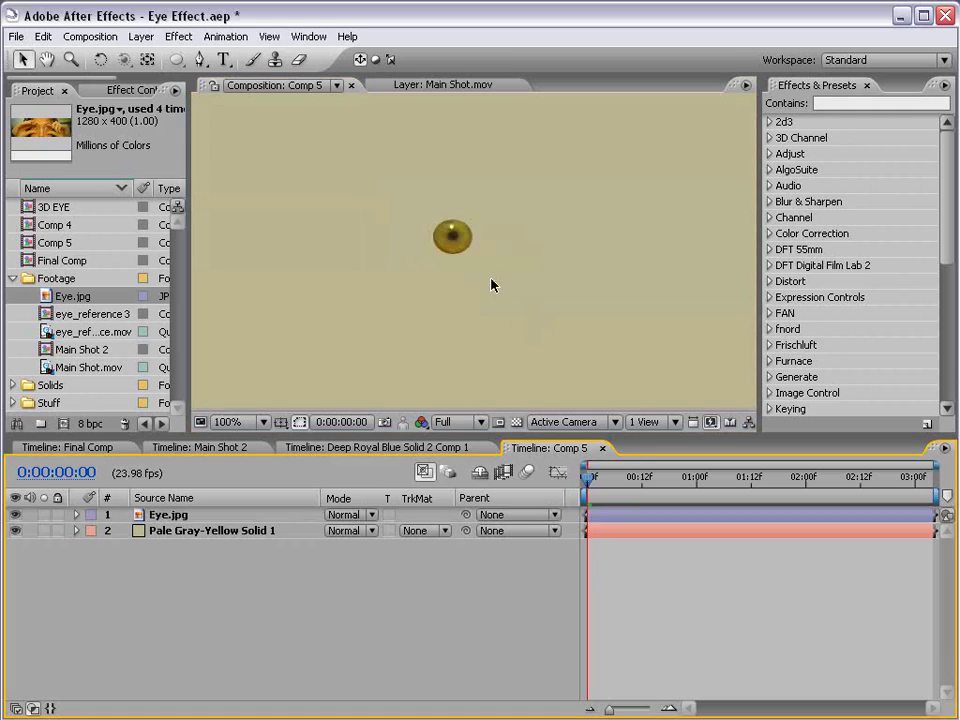
key(apostrophe)
key(apostrophe)
key(apostrophe)
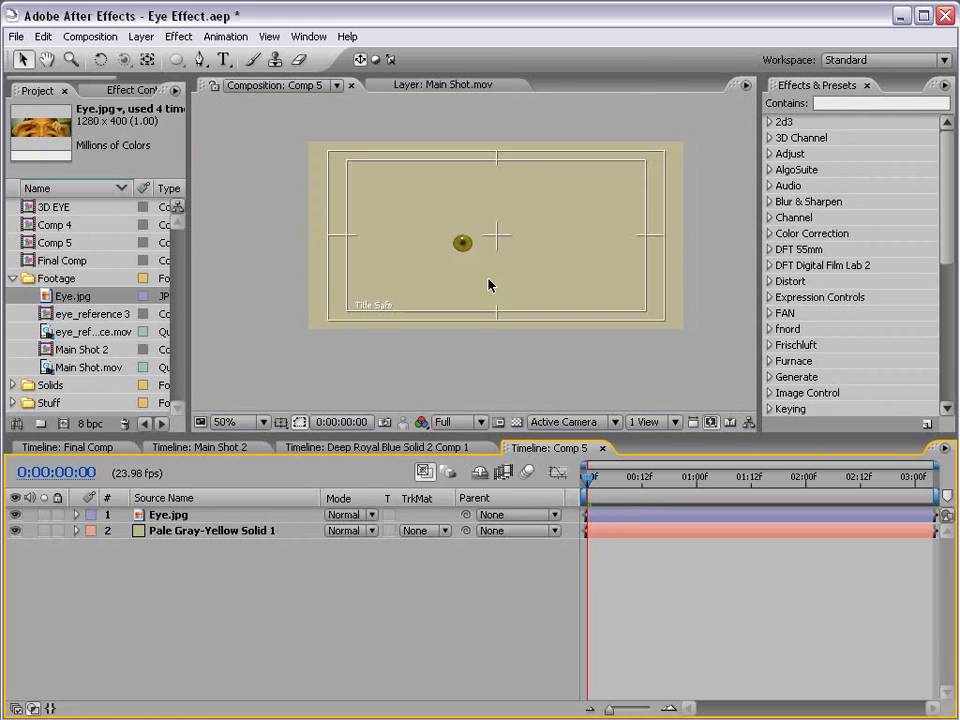
click(281, 422)
click(647, 520)
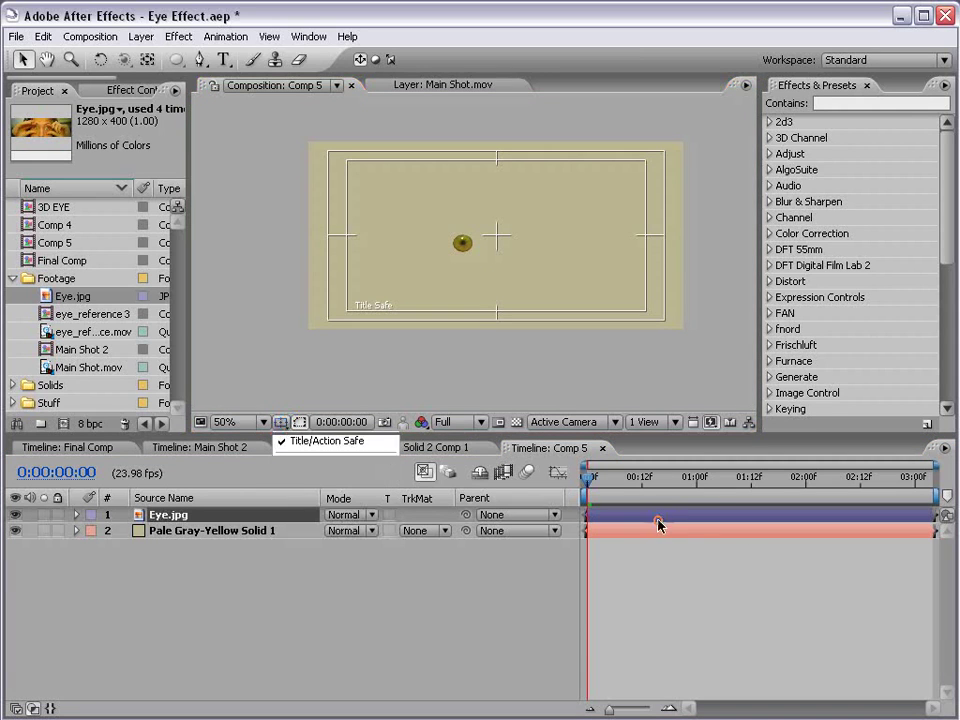
Nudge the Eye.jpg layer slightly up and to the right
click(463, 245)
scroll(493, 240, up, 3)
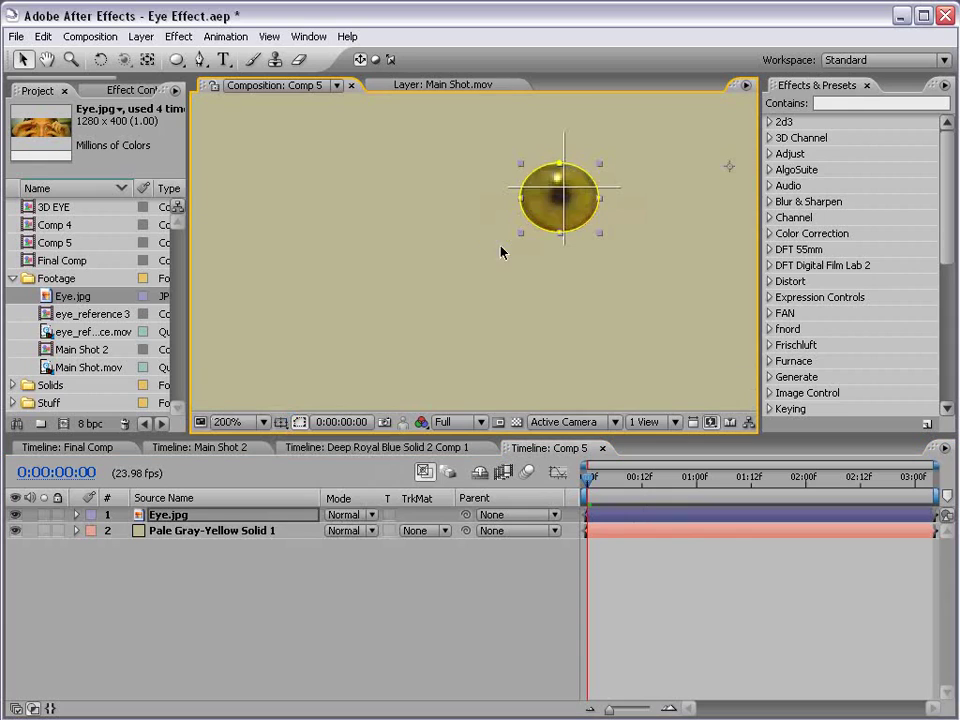
drag(578, 207, 583, 199)
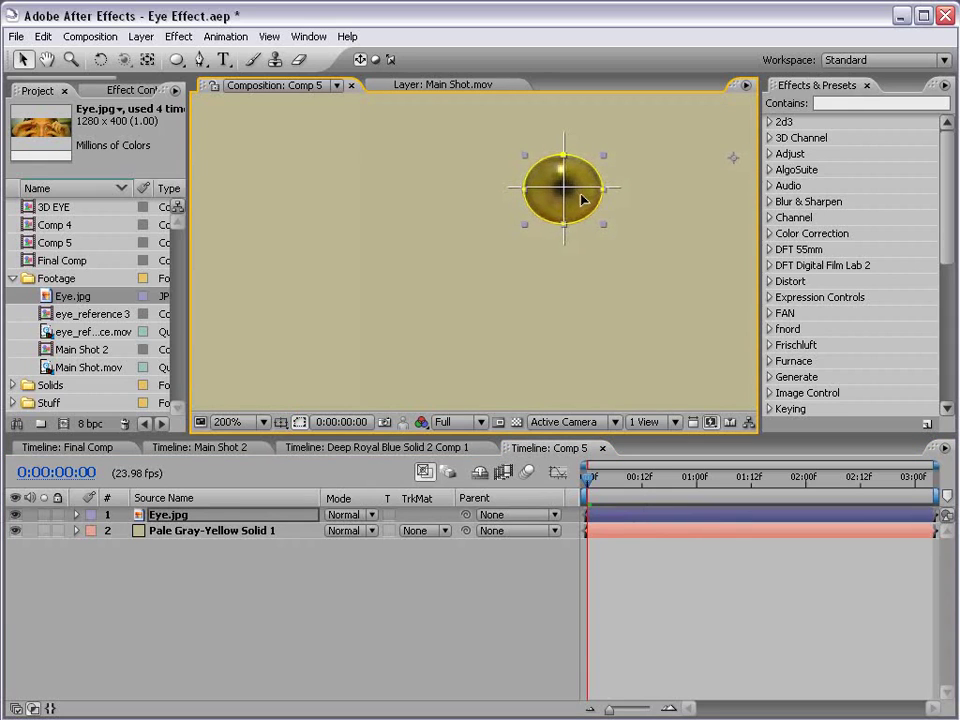
click(147, 61)
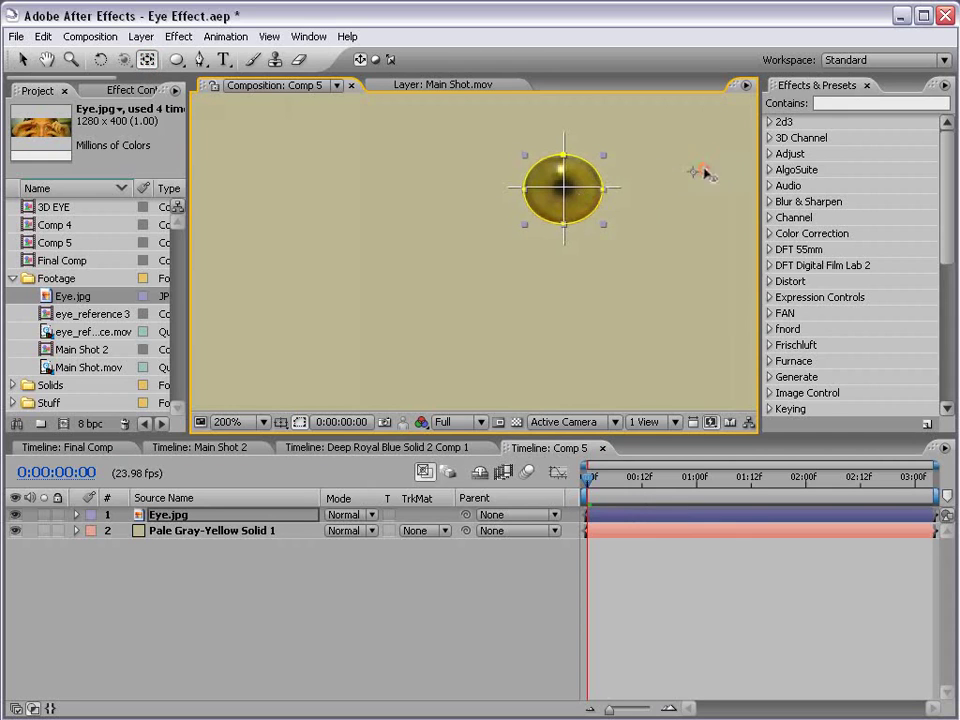
click(536, 253)
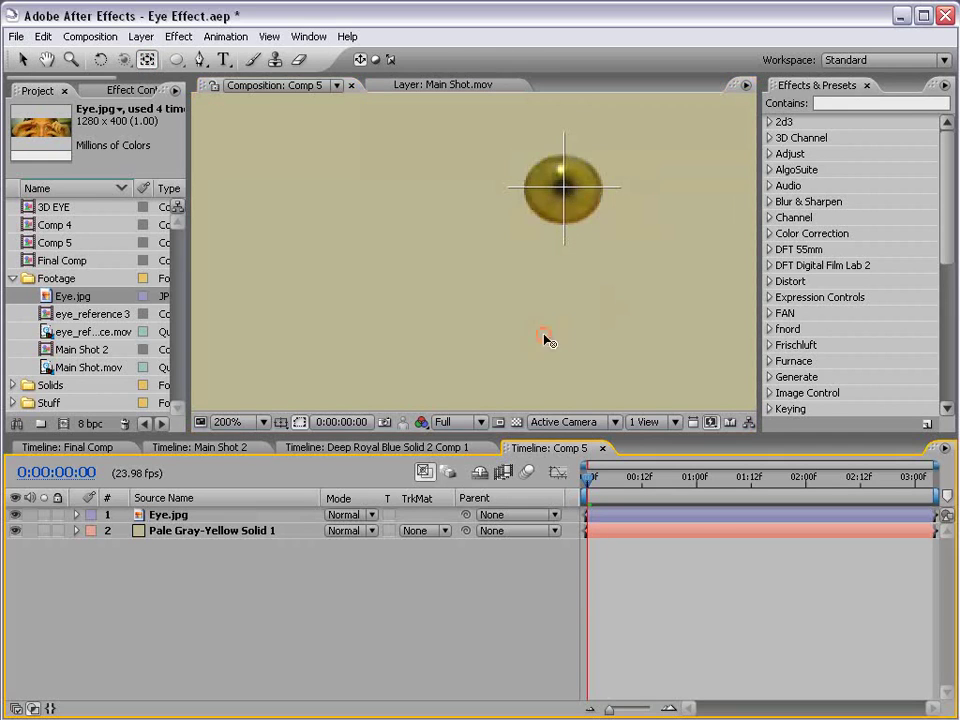
key(comma)
Scale the eye layer to 221% and hide the safe guides
click(180, 515)
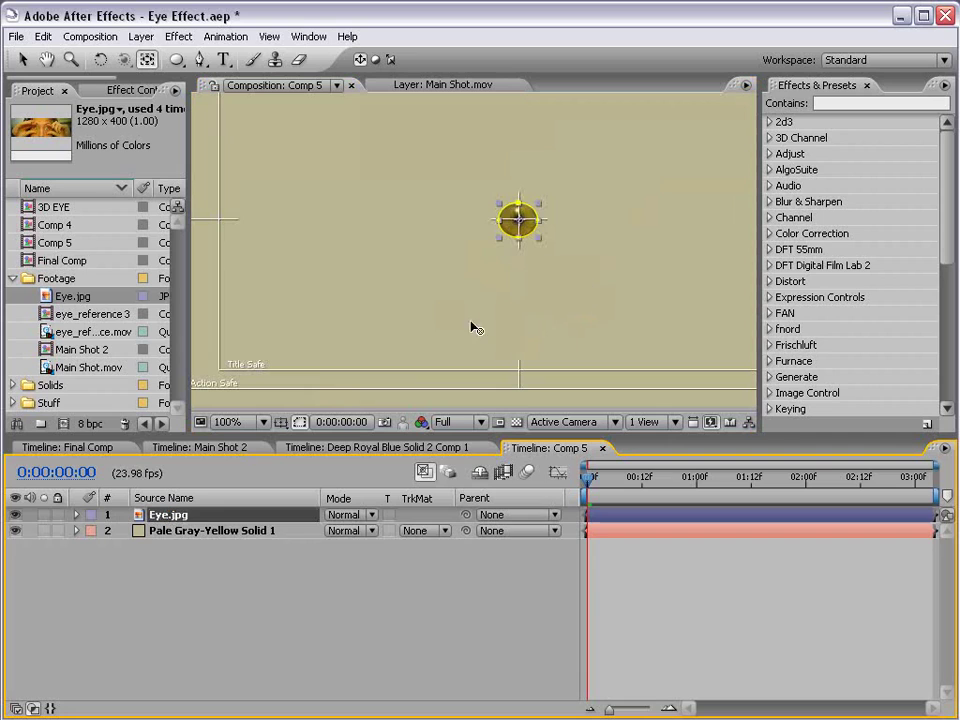
key(s)
drag(345, 530, 515, 507)
key(comma)
click(422, 404)
key(apostrophe)
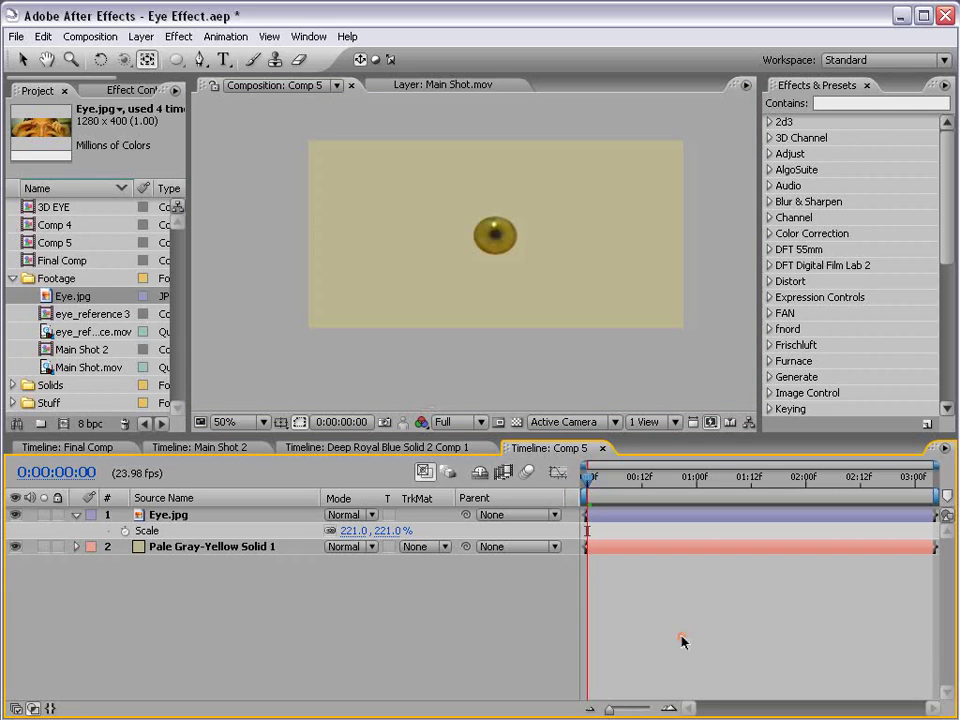
Create a dark red solid, Deep Red Solid 4, over the eye
click(141, 36)
mouse_move(150, 57)
click(414, 71)
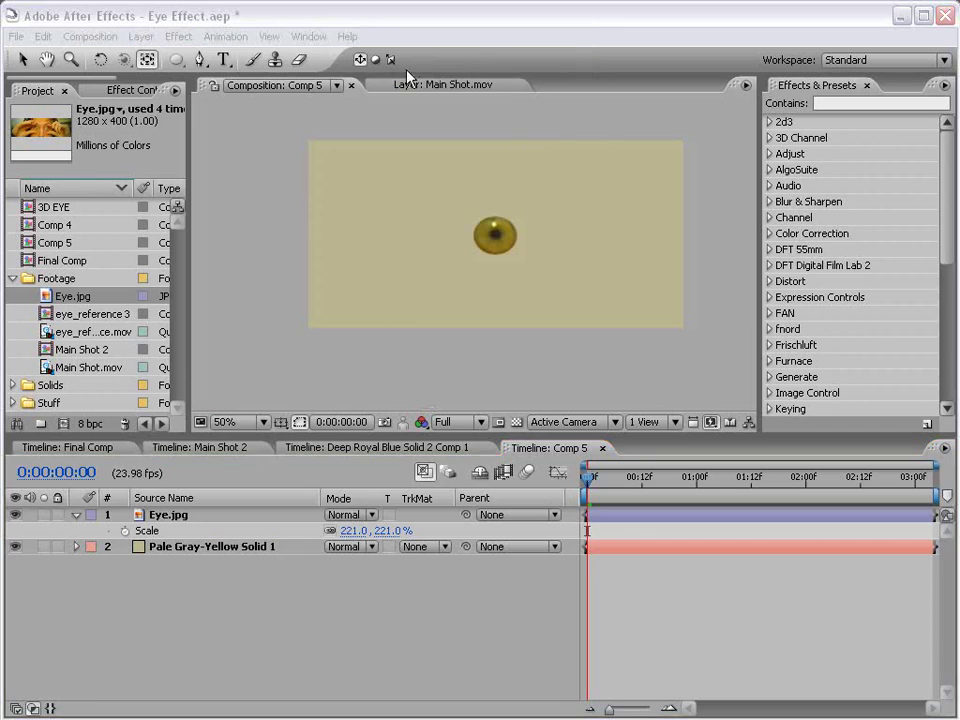
drag(890, 350, 290, 241)
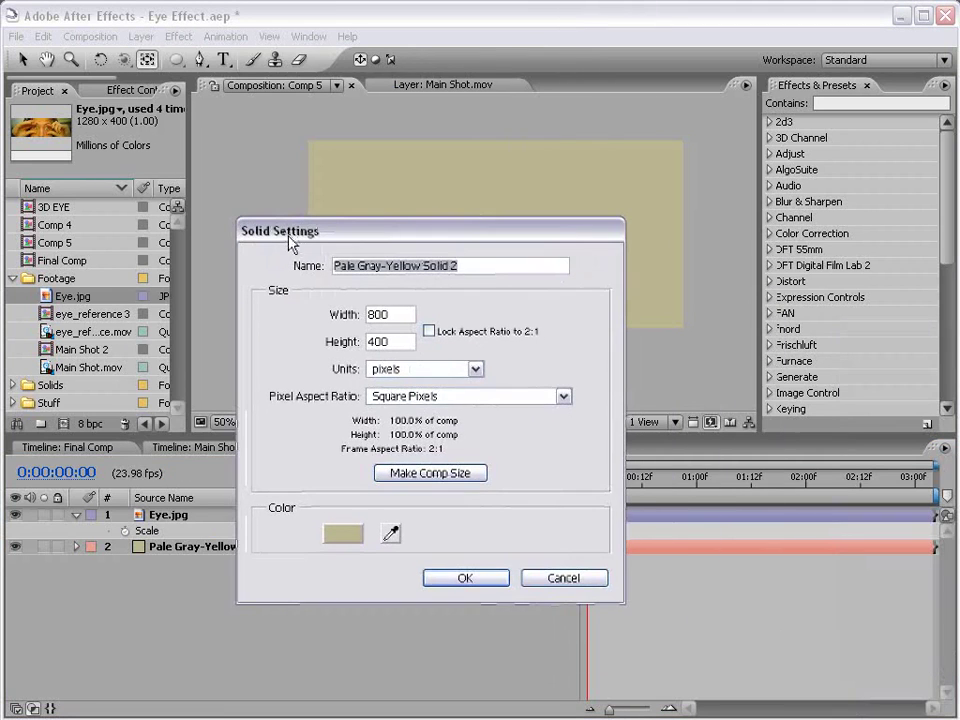
click(340, 535)
drag(571, 458, 546, 677)
click(541, 598)
click(720, 414)
click(466, 578)
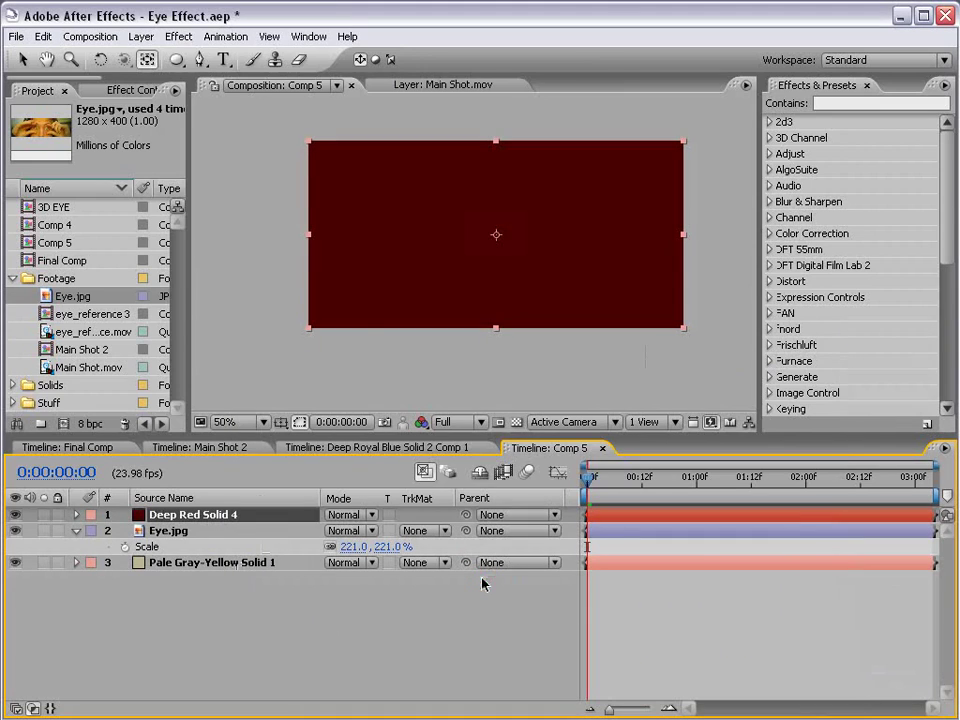
Cut a circular Subtract mask around the eye with a 103-pixel feather
click(176, 61)
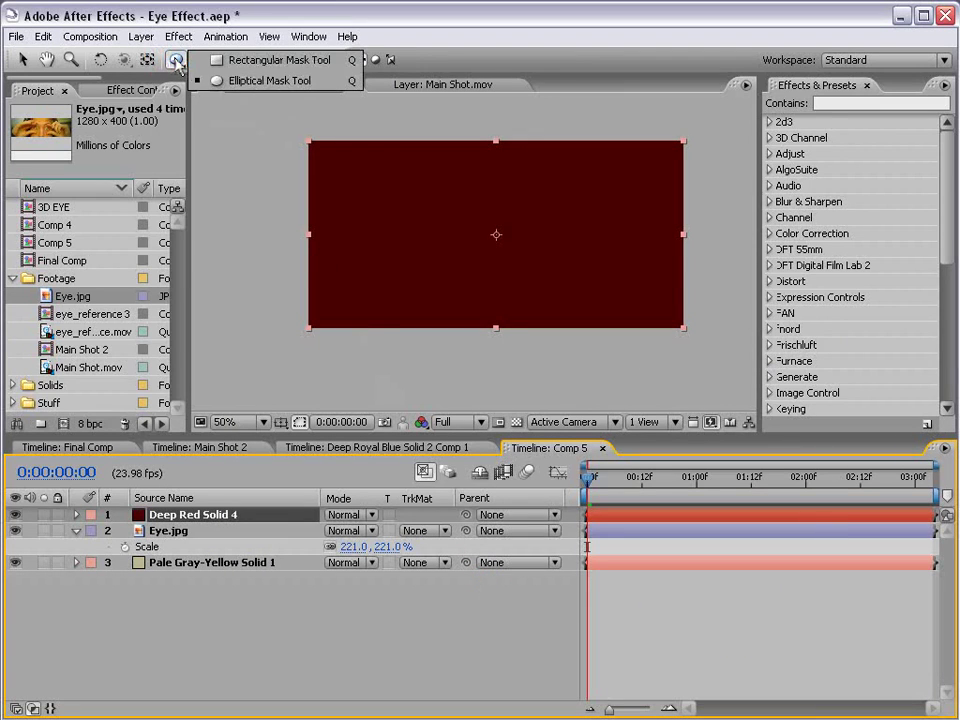
click(221, 84)
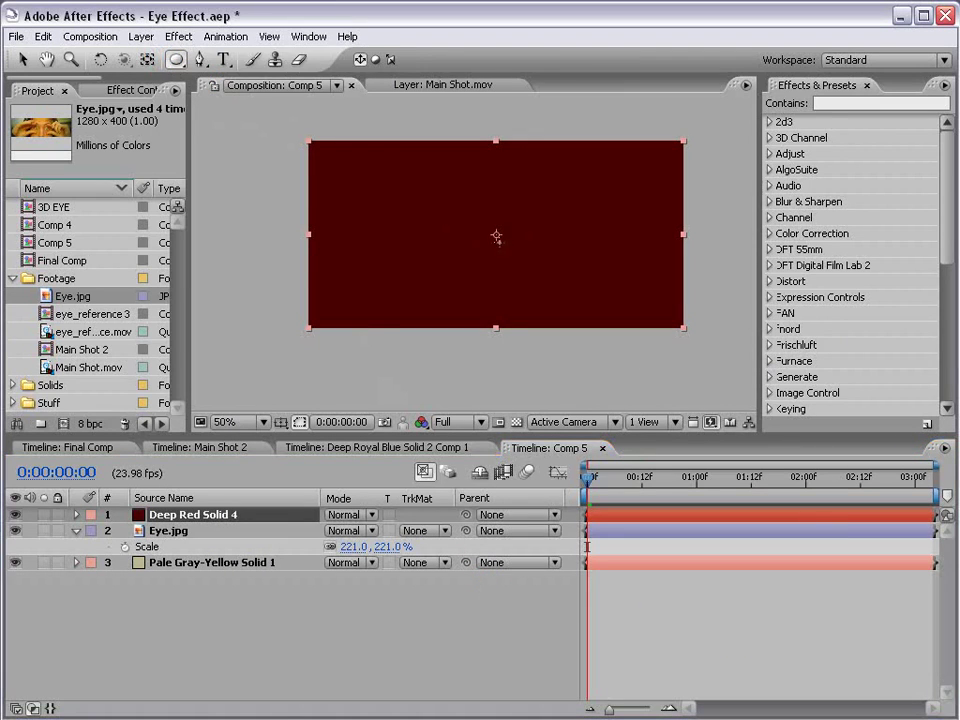
drag(496, 234, 571, 316)
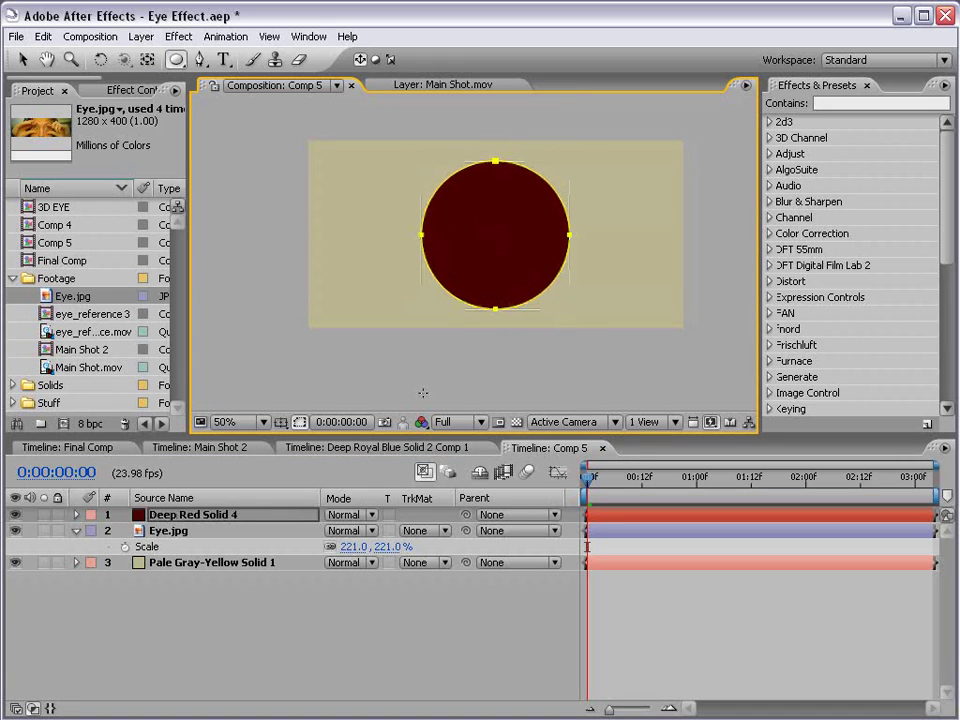
key(m)
key(m)
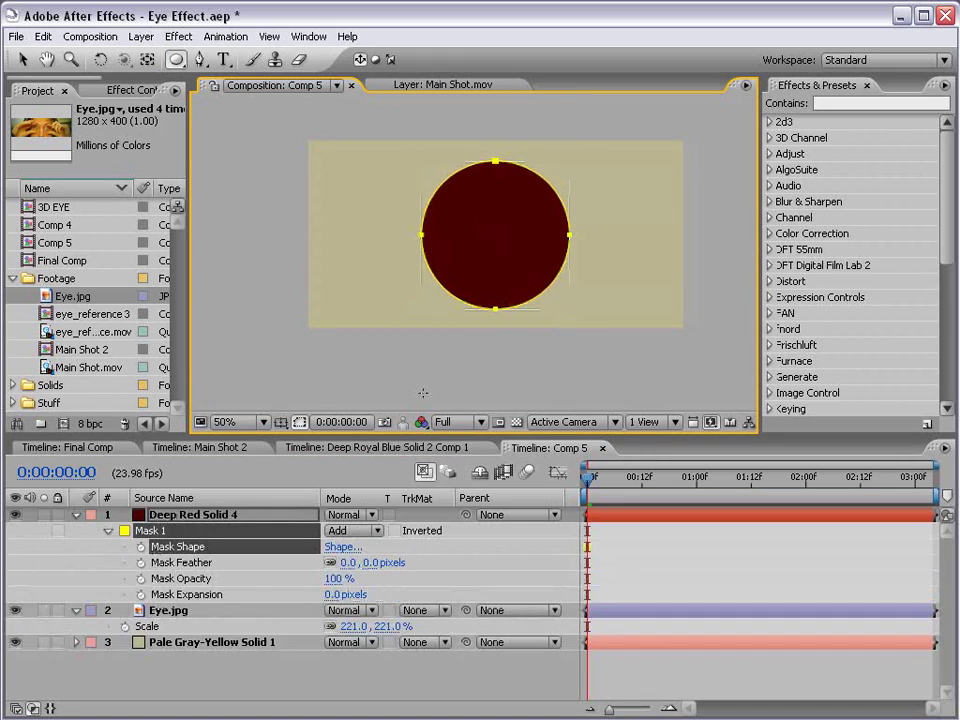
click(345, 530)
click(368, 546)
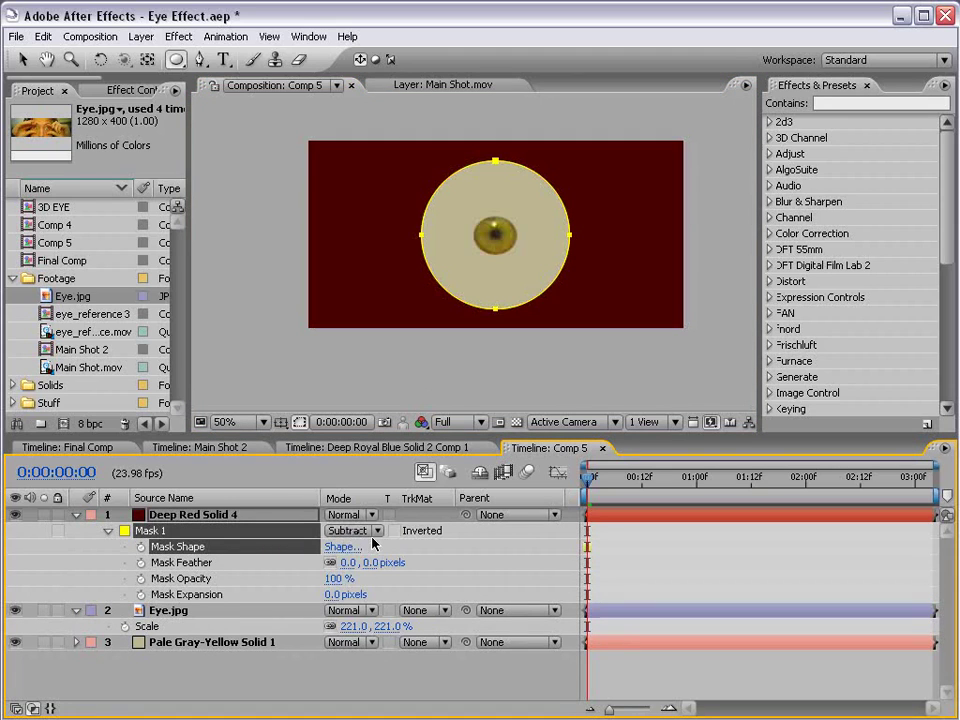
drag(372, 562, 454, 557)
click(671, 568)
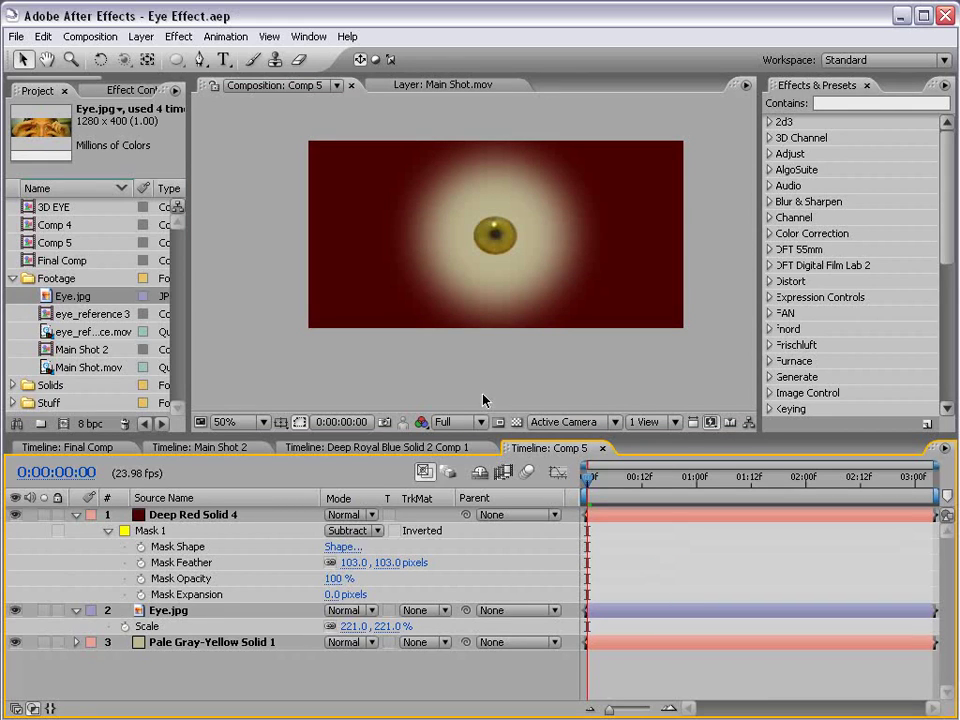
Collapse the open layer properties and create a new solid named 'veins'
click(77, 515)
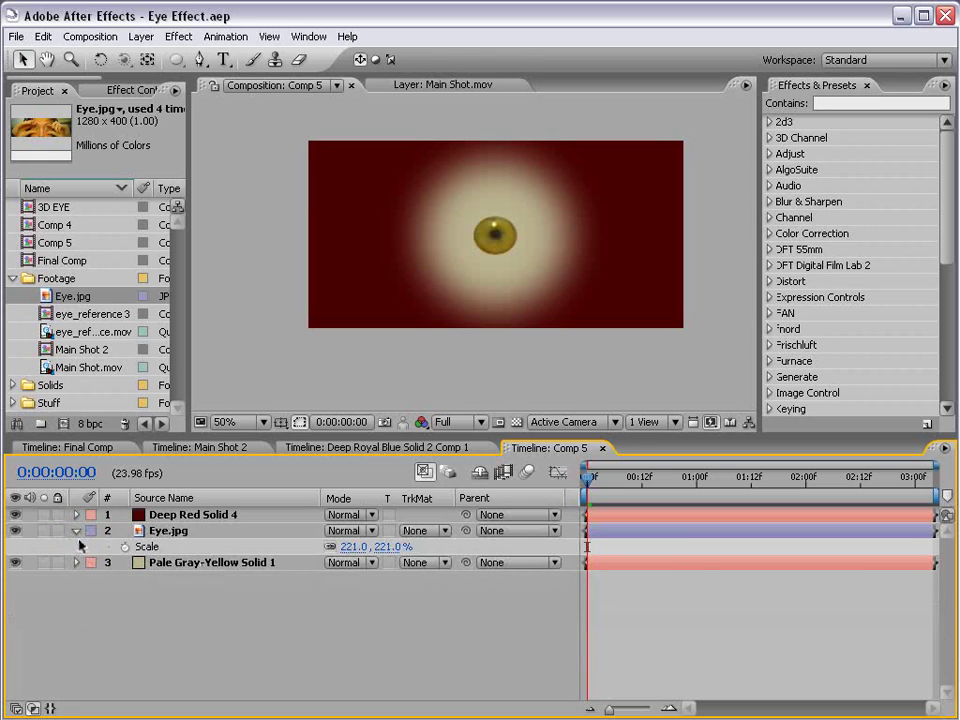
click(76, 531)
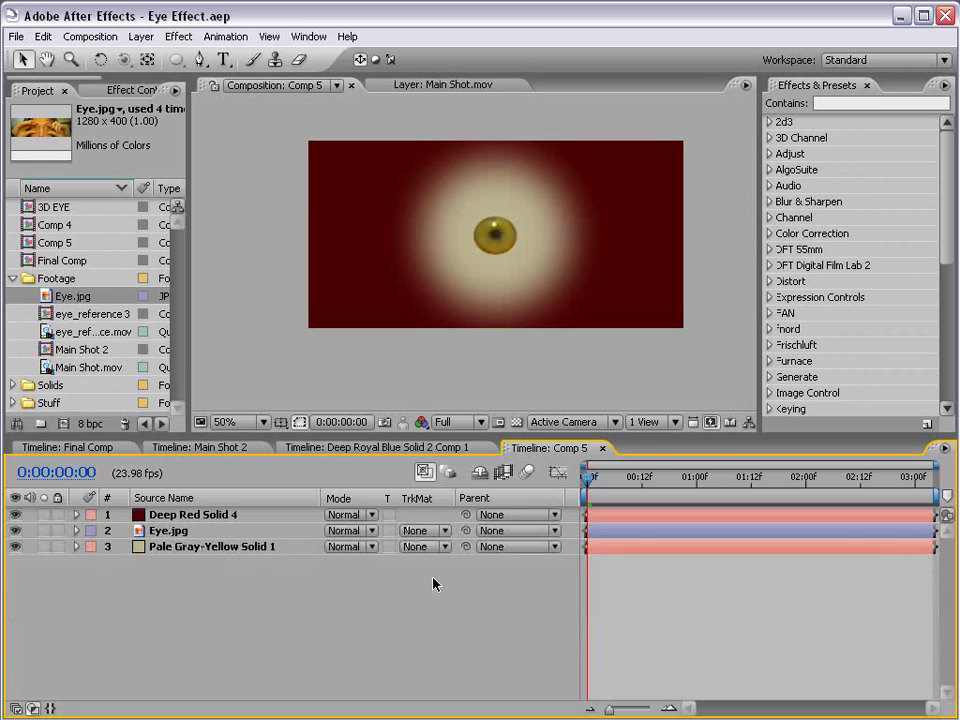
click(141, 36)
mouse_move(150, 58)
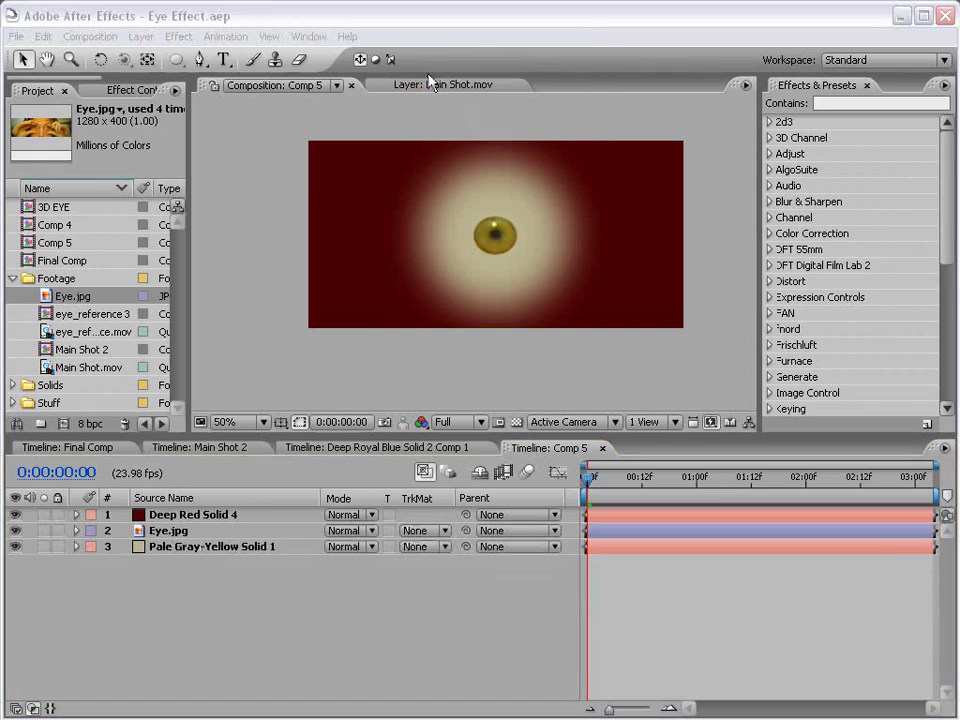
key(ctrl+y)
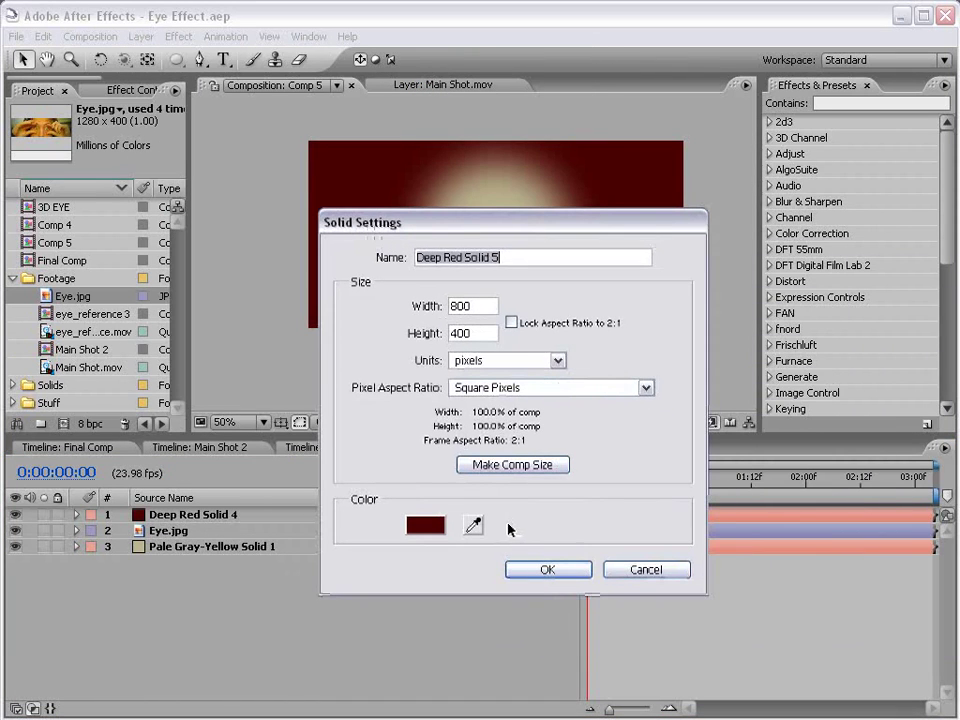
text(veins)
key(Return)
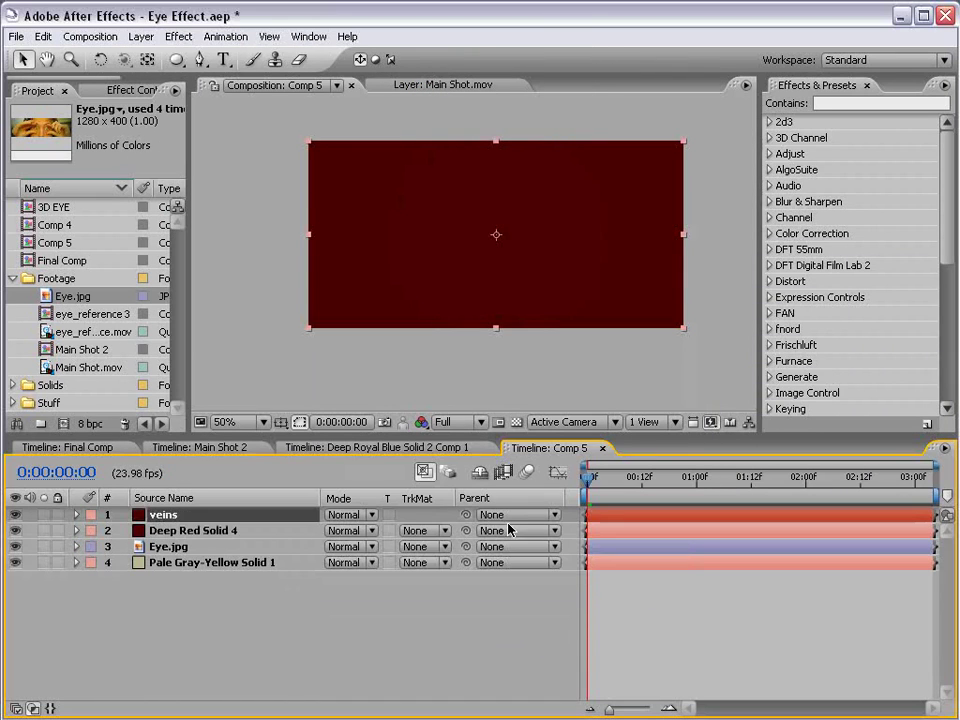
Apply Fractal Noise to veins with scale 39, contrast 207 and brightness -43
click(182, 37)
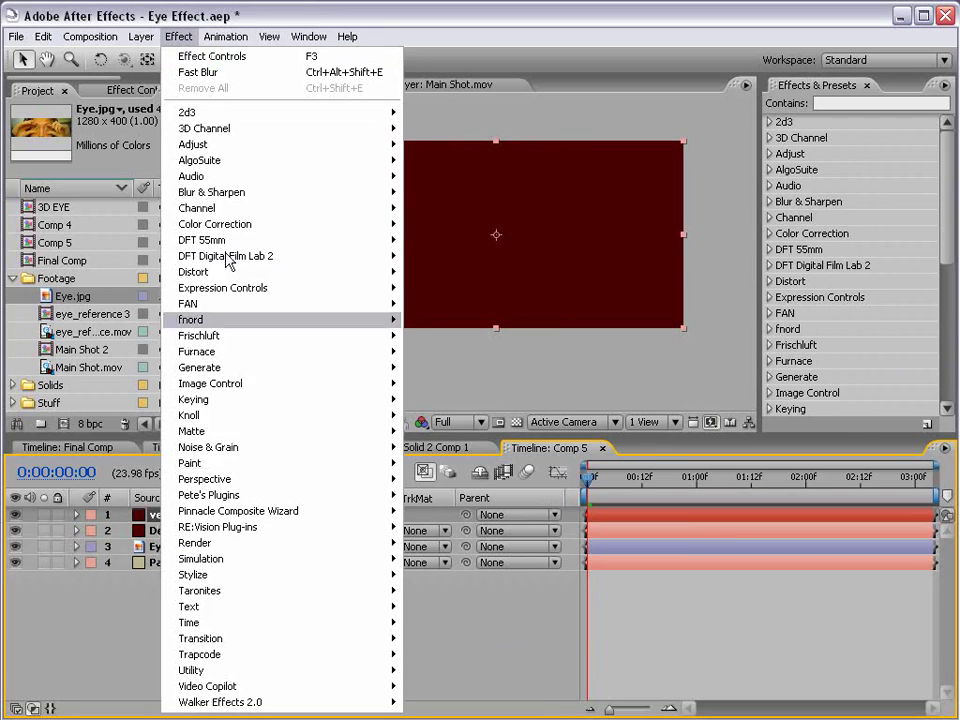
mouse_move(214, 456)
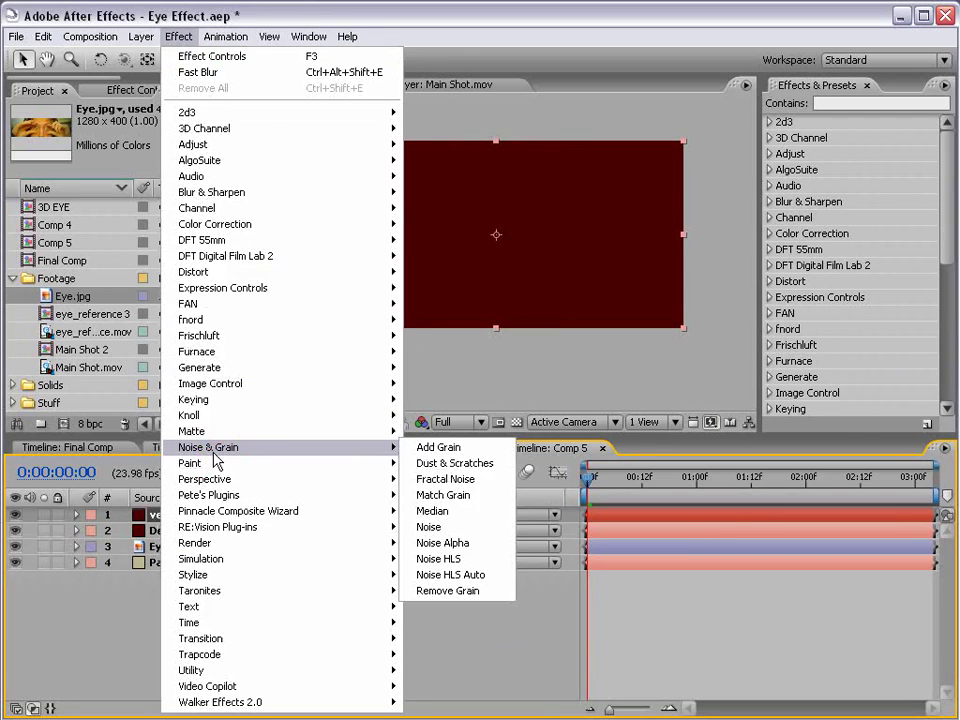
click(447, 479)
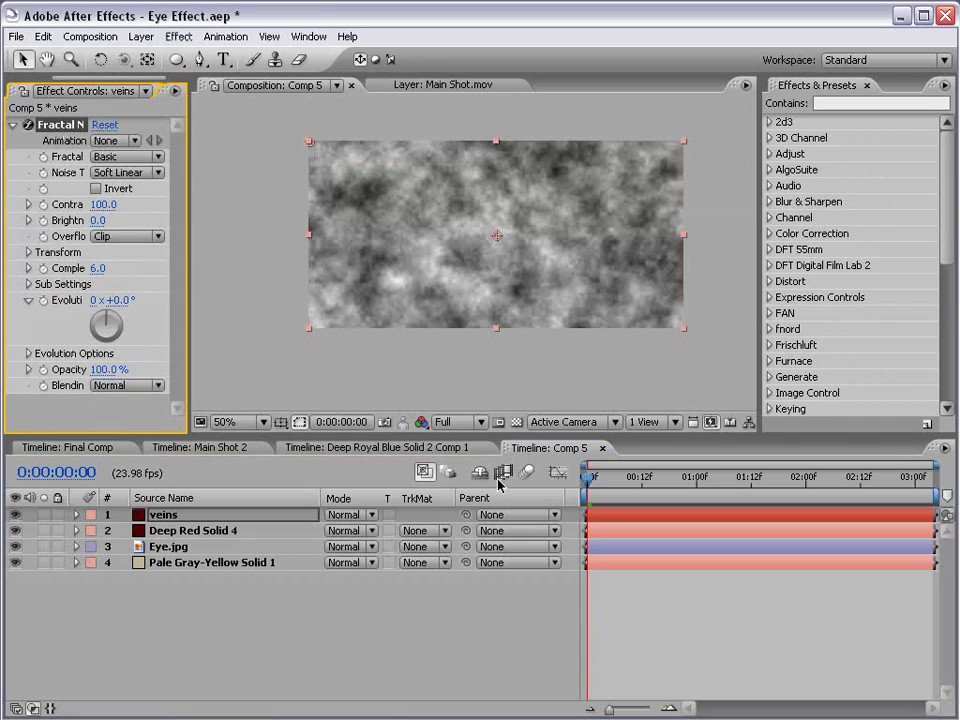
drag(191, 281, 303, 283)
click(27, 247)
drag(150, 294, 90, 294)
drag(152, 198, 253, 197)
drag(148, 214, 112, 216)
scroll(382, 176, up, 2)
scroll(382, 176, down, 2)
click(827, 103)
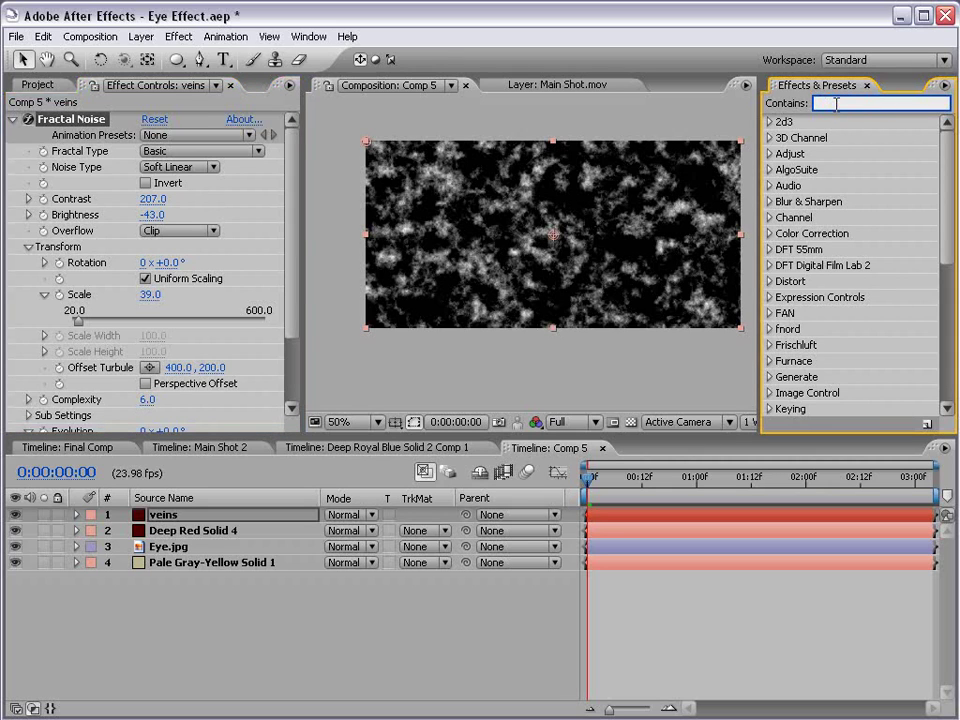
Search 'vec' and apply CC Vector Blur to veins with amount 13
text(vect)
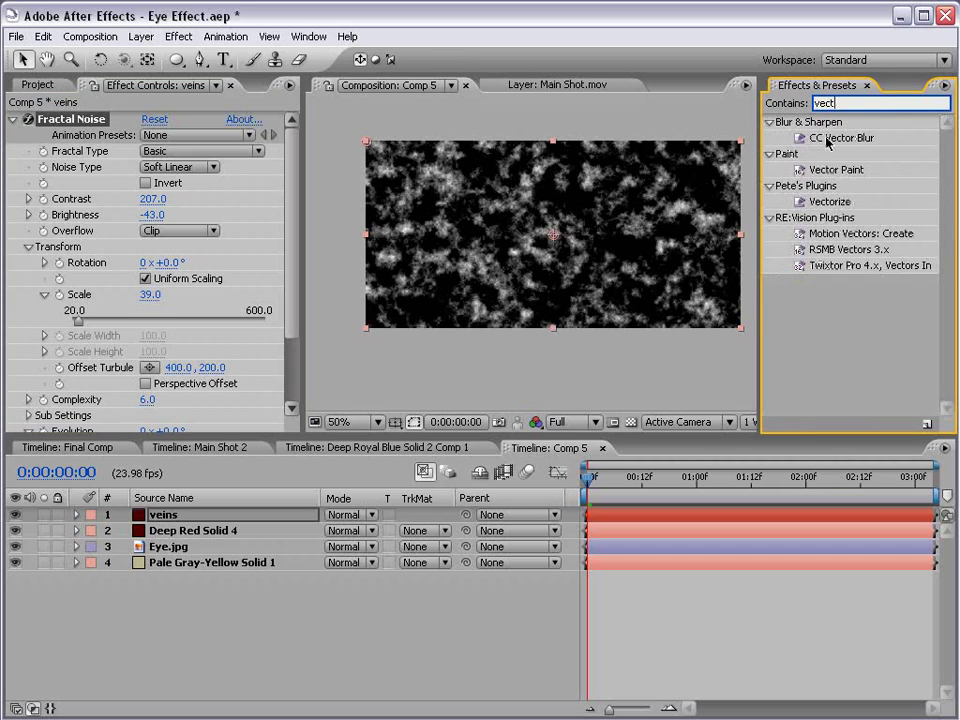
click(815, 140)
drag(843, 143, 543, 237)
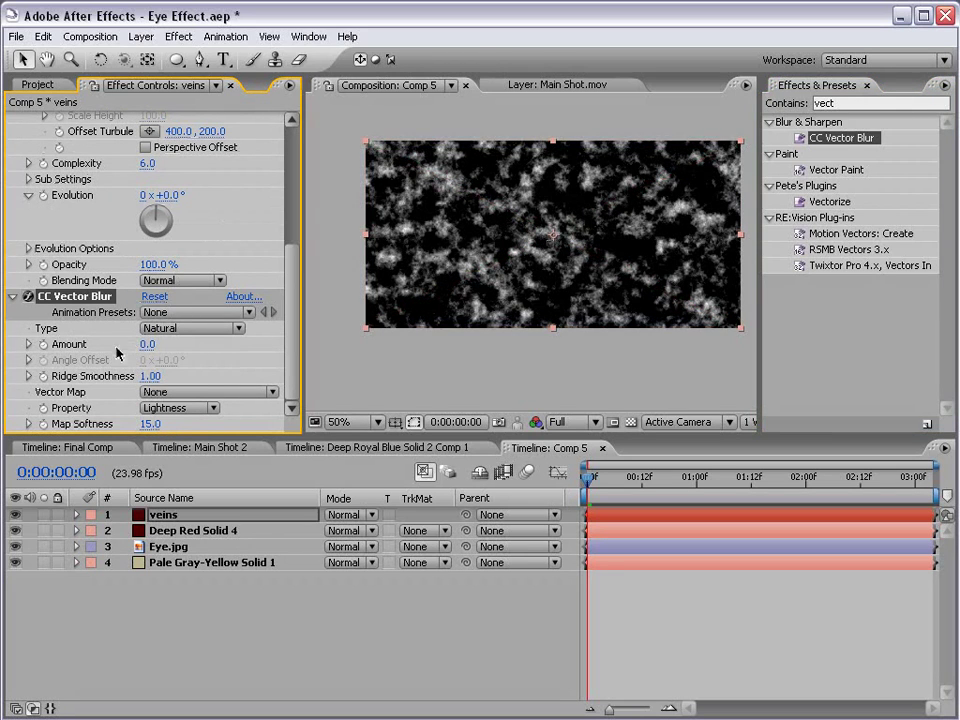
key(slash)
drag(148, 344, 158, 344)
key(comma)
key(slash)
Lower the Fractal Noise scale to 14 for finer vein strands
scroll(288, 303, up, 2)
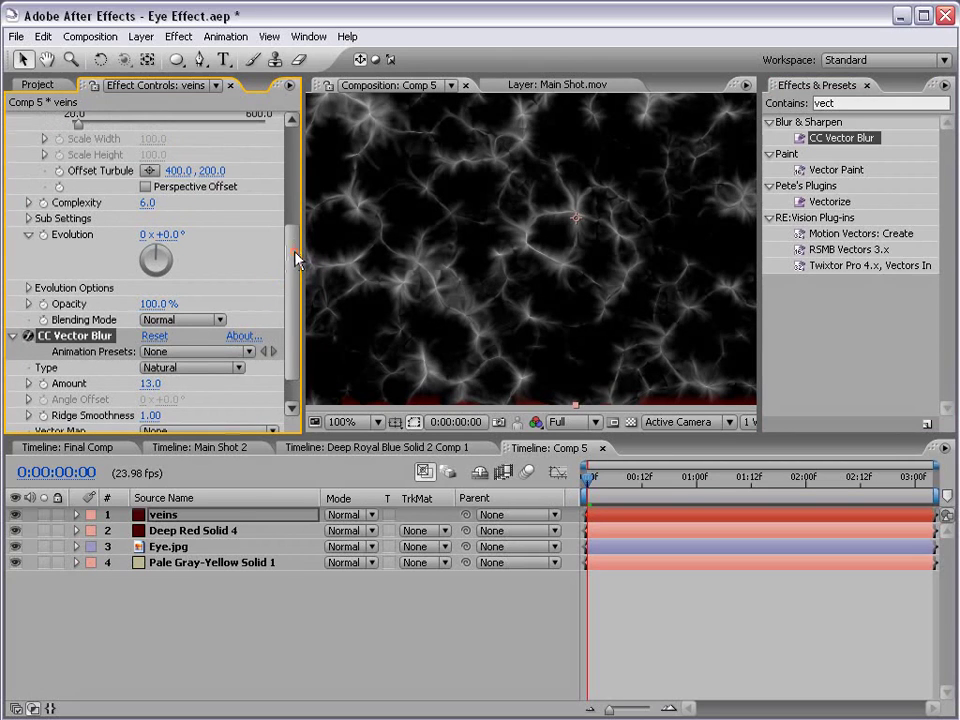
scroll(70, 121, up, 4)
drag(136, 183, 144, 183)
key(comma)
key(period)
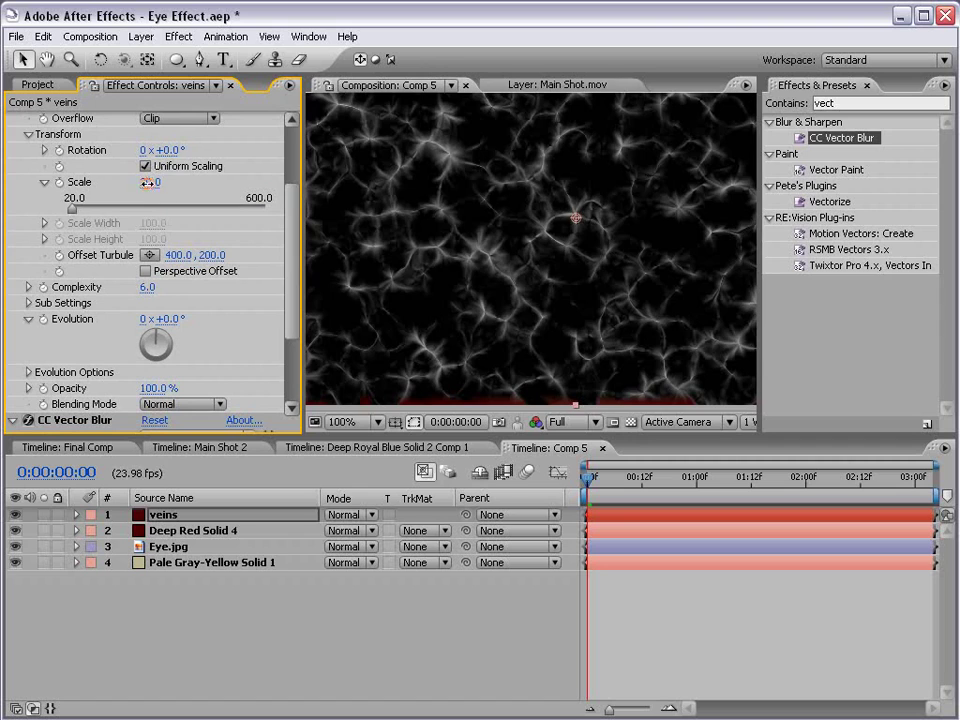
drag(150, 183, 144, 183)
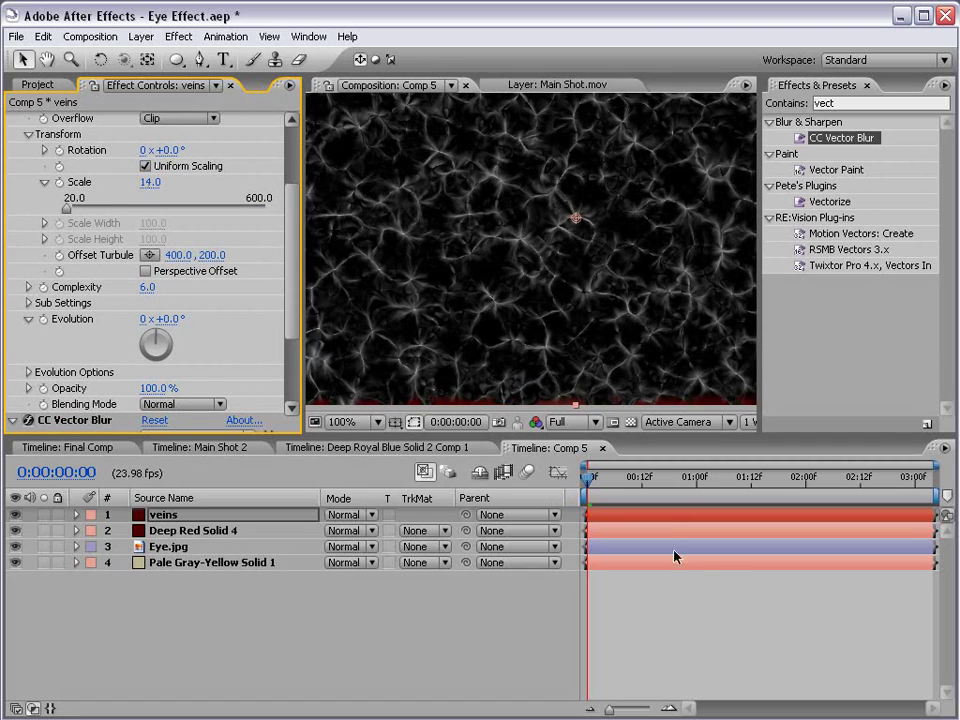
click(604, 296)
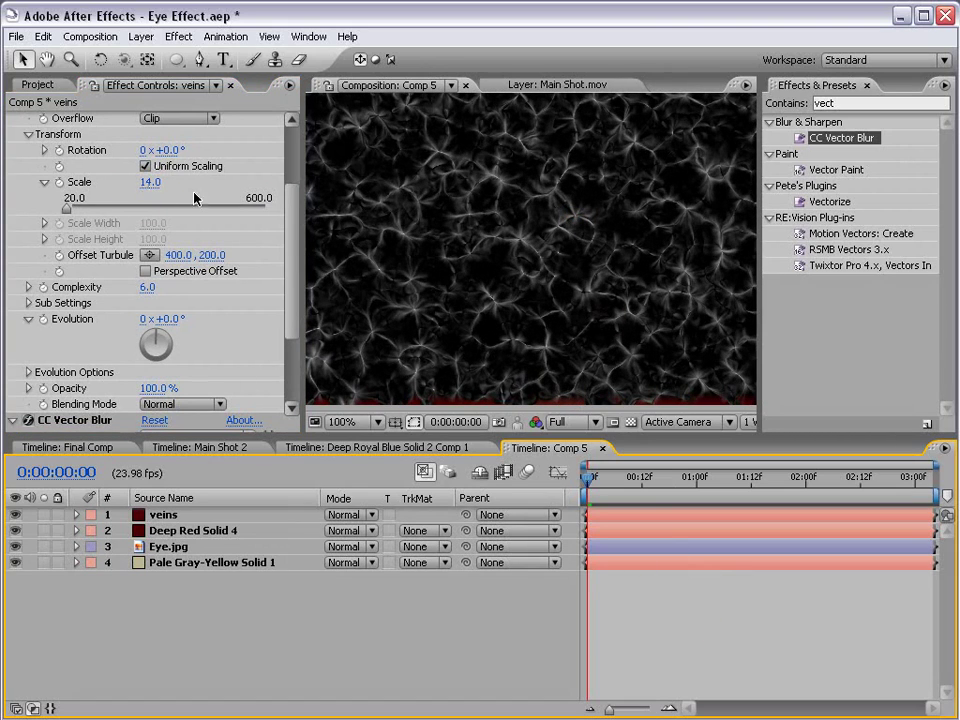
Create a bright red solid, Red Solid 1, in colour C00000
click(140, 36)
click(174, 60)
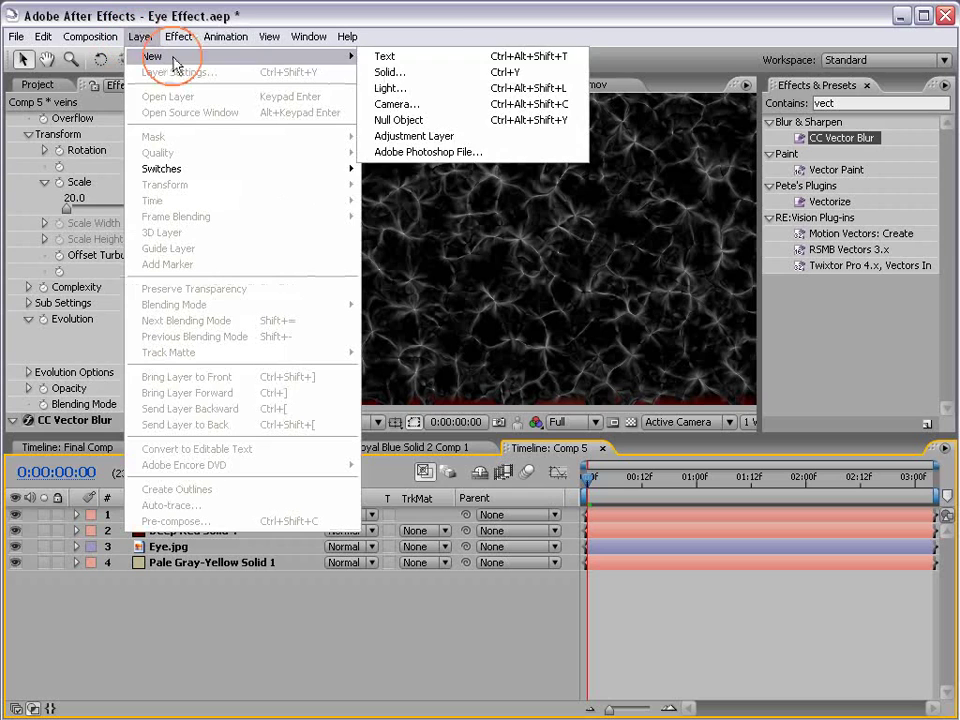
click(388, 73)
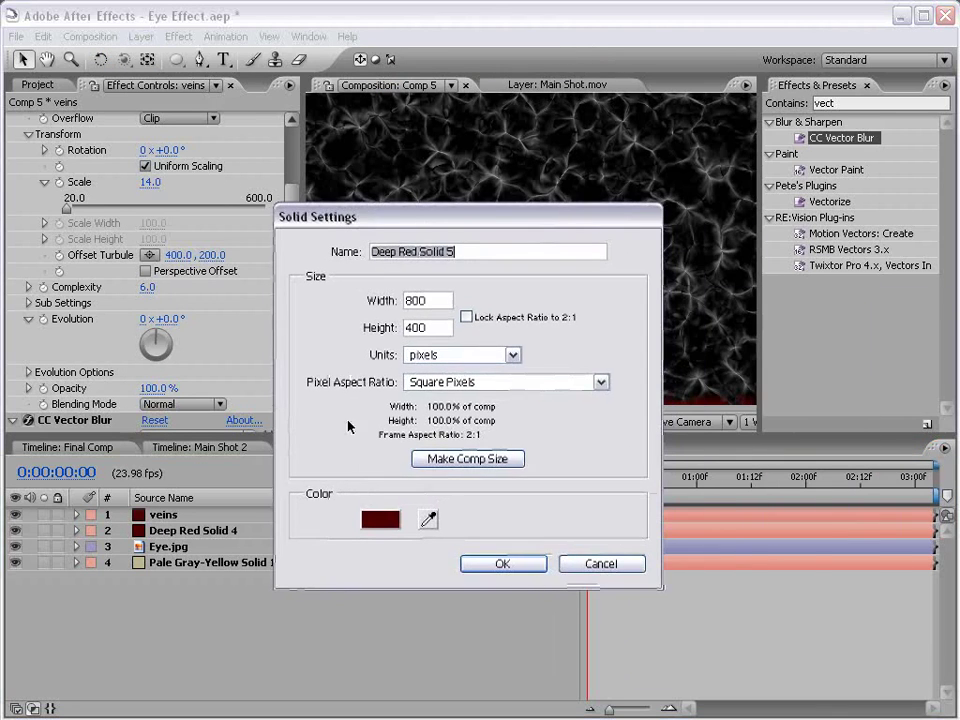
click(380, 519)
click(536, 484)
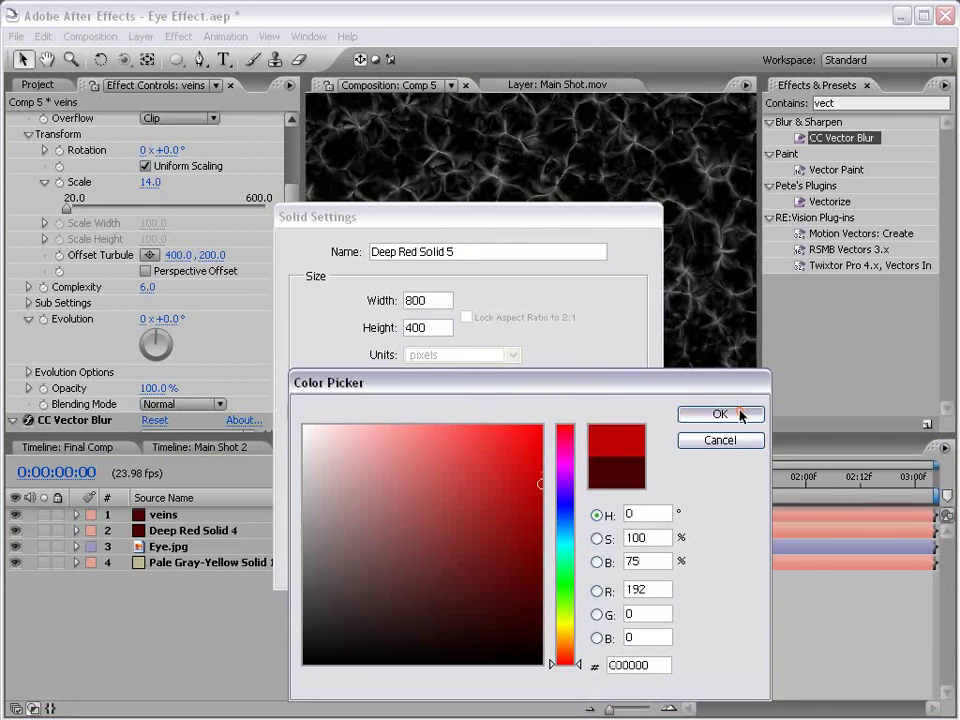
click(739, 416)
click(524, 560)
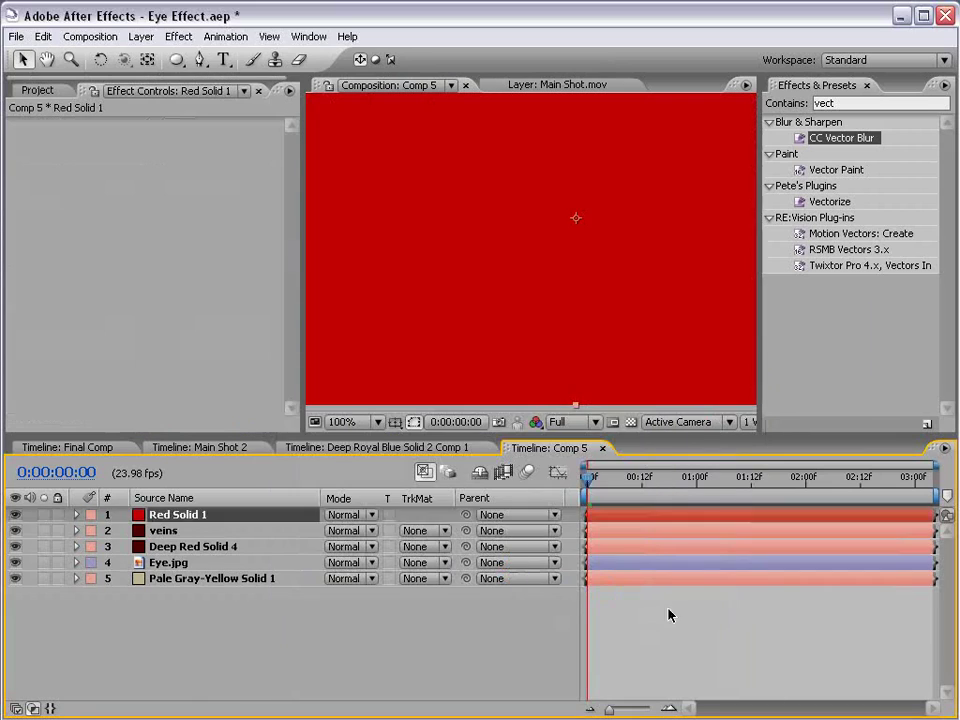
Place Red Solid 1 below veins and set its track matte to Luma Matte 'veins'
drag(182, 517, 186, 542)
click(172, 517)
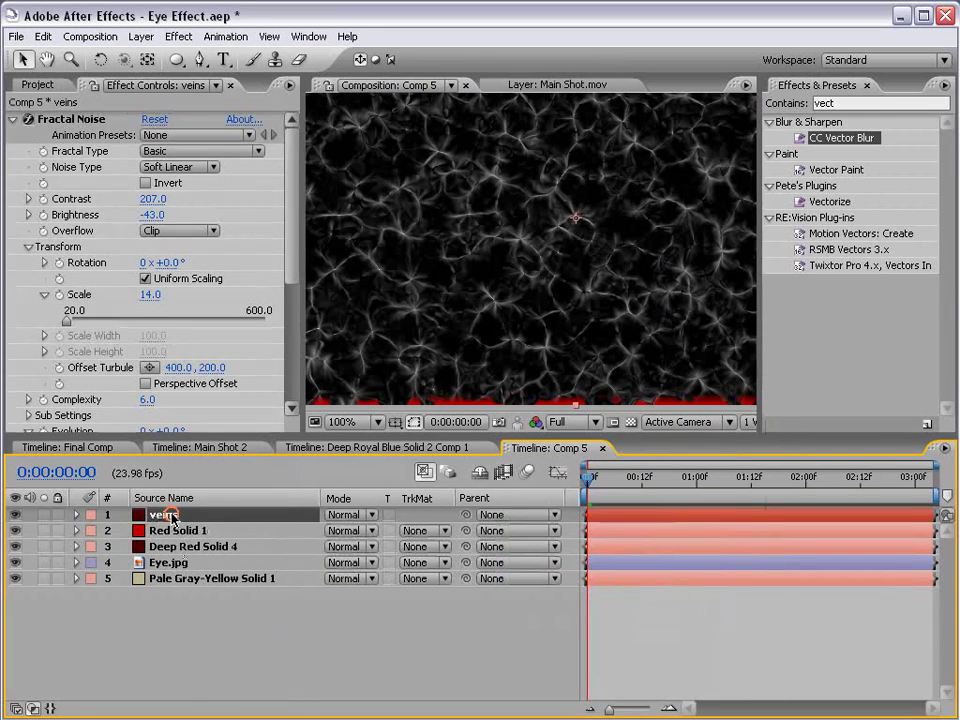
scroll(460, 260, down, 1)
scroll(560, 238, up, 1)
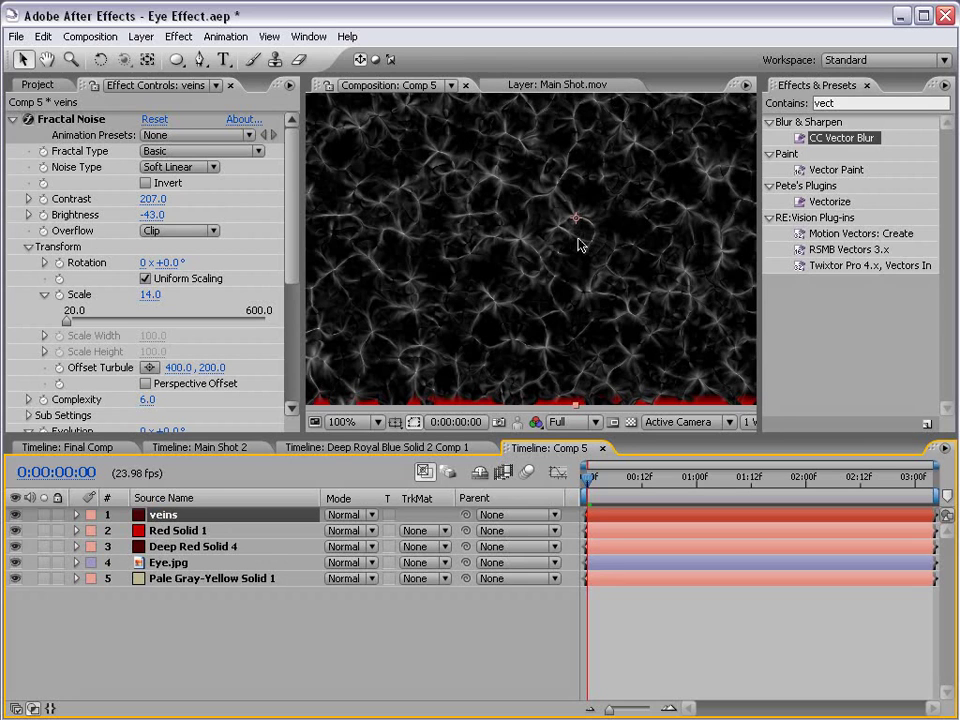
click(176, 531)
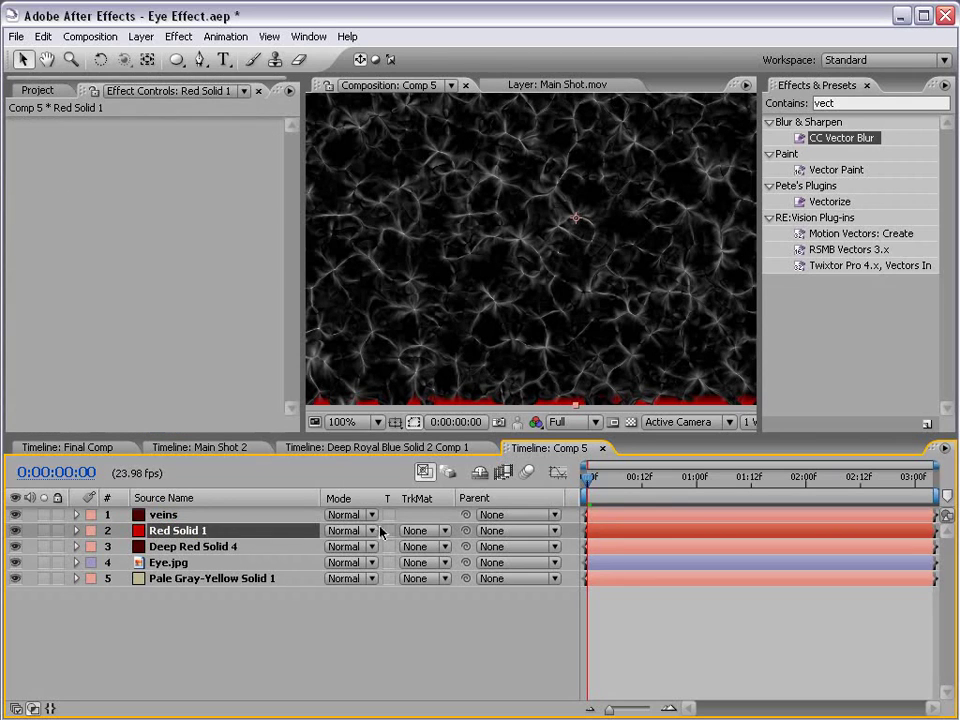
click(433, 535)
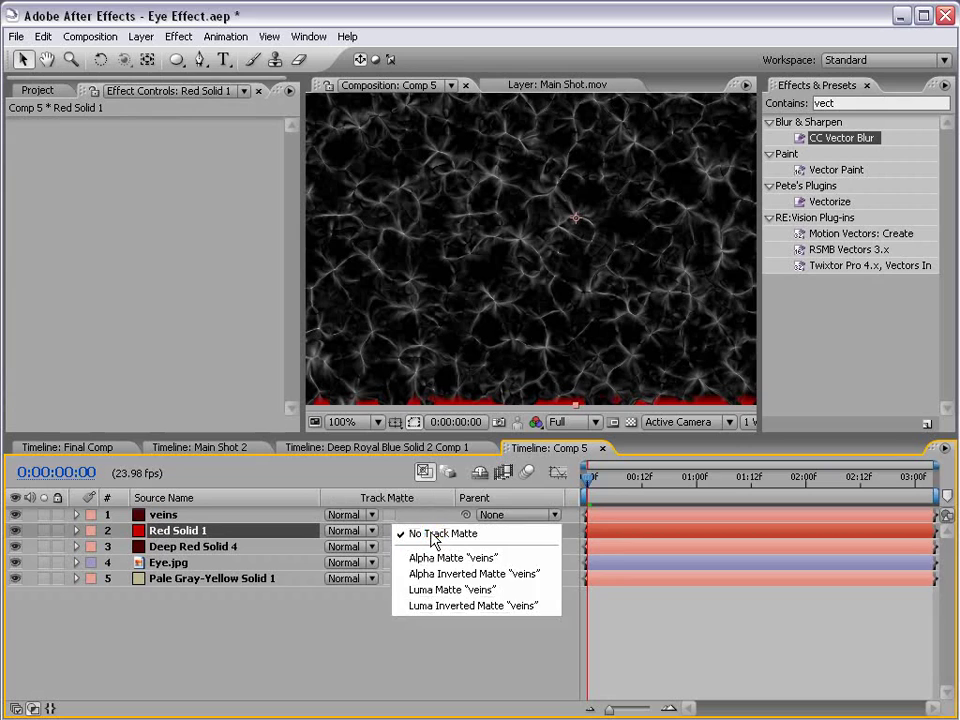
click(432, 589)
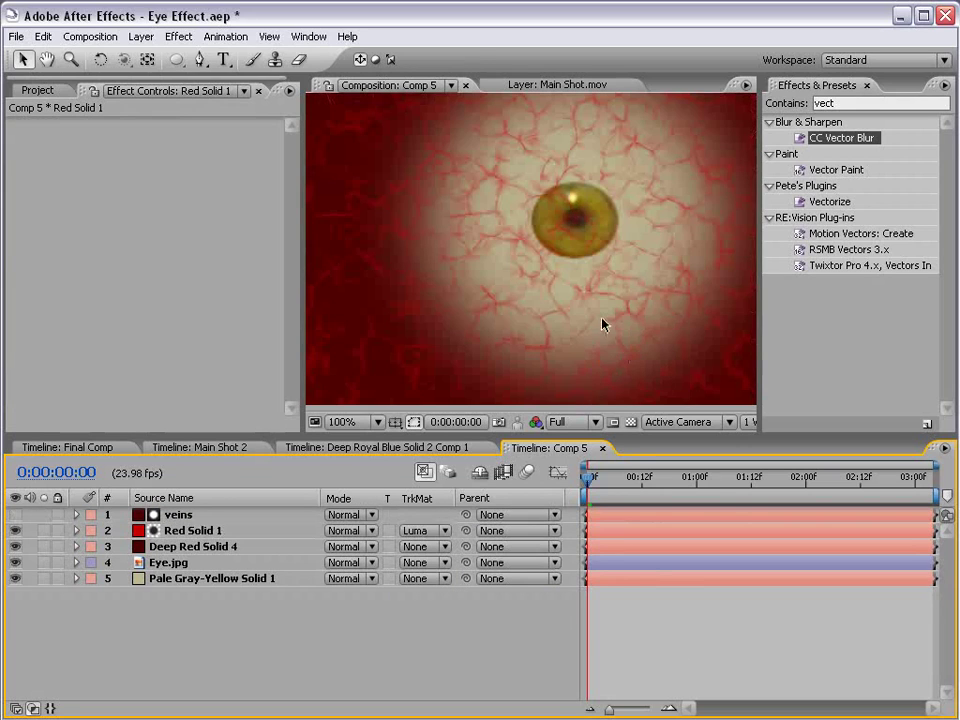
Move Deep Red Solid 4 to the top of the layer stack
key(comma)
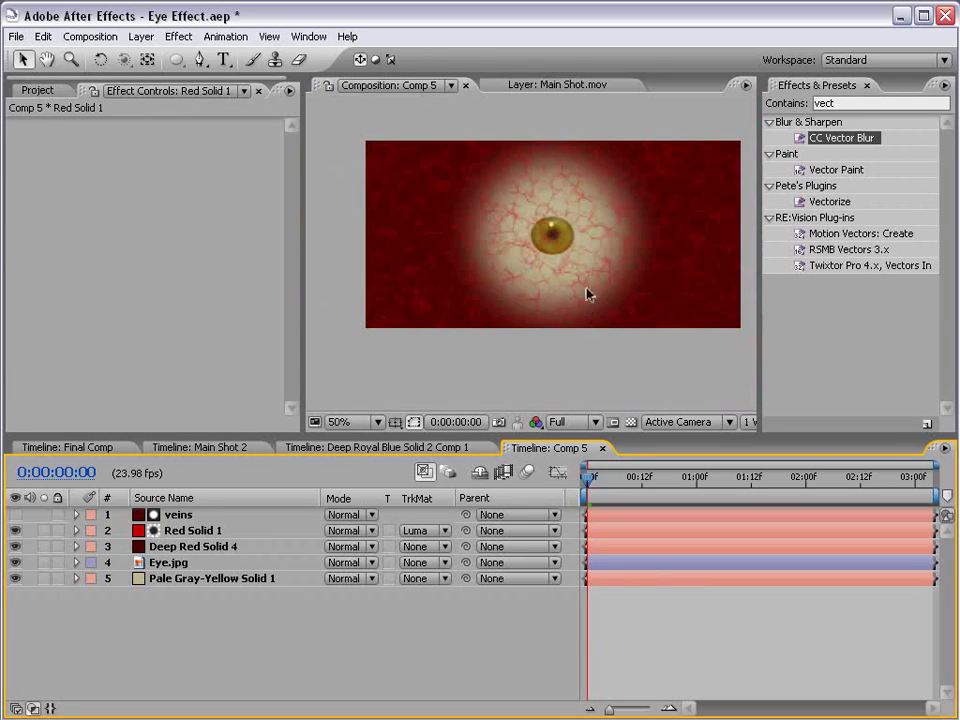
click(180, 547)
drag(170, 547, 170, 510)
click(570, 342)
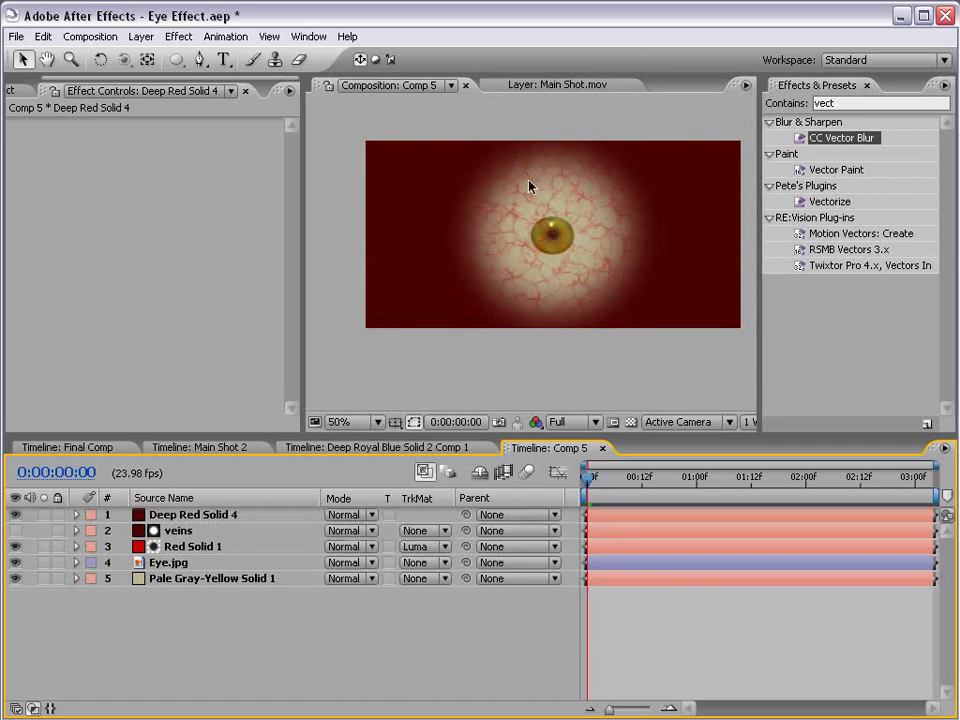
key(period)
key(comma)
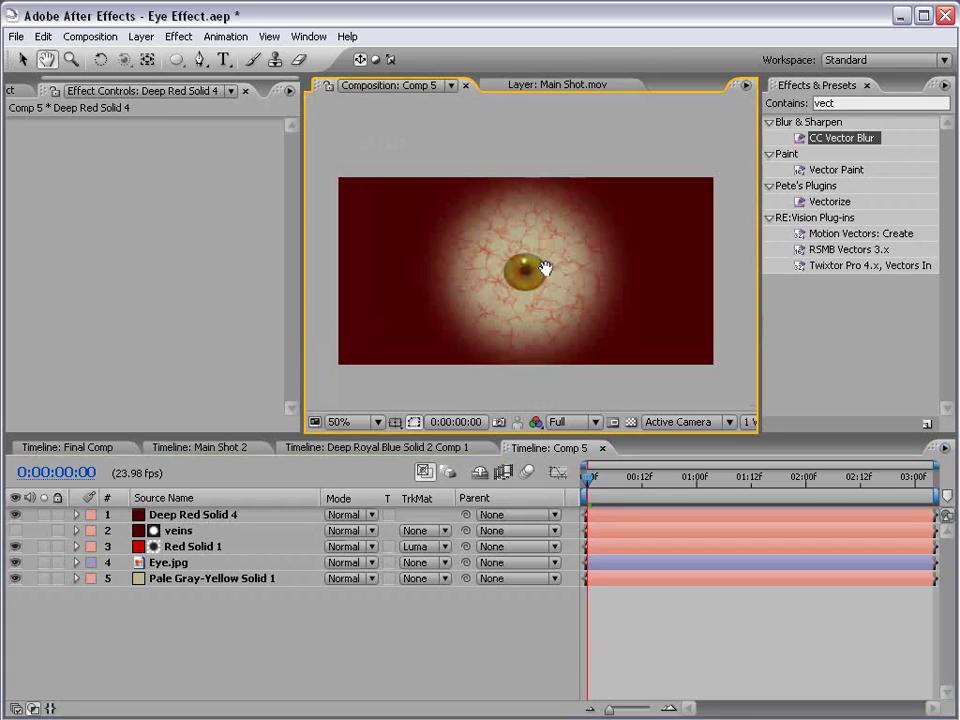
Draw an elliptical mask around the iris on Red Solid 1
click(180, 547)
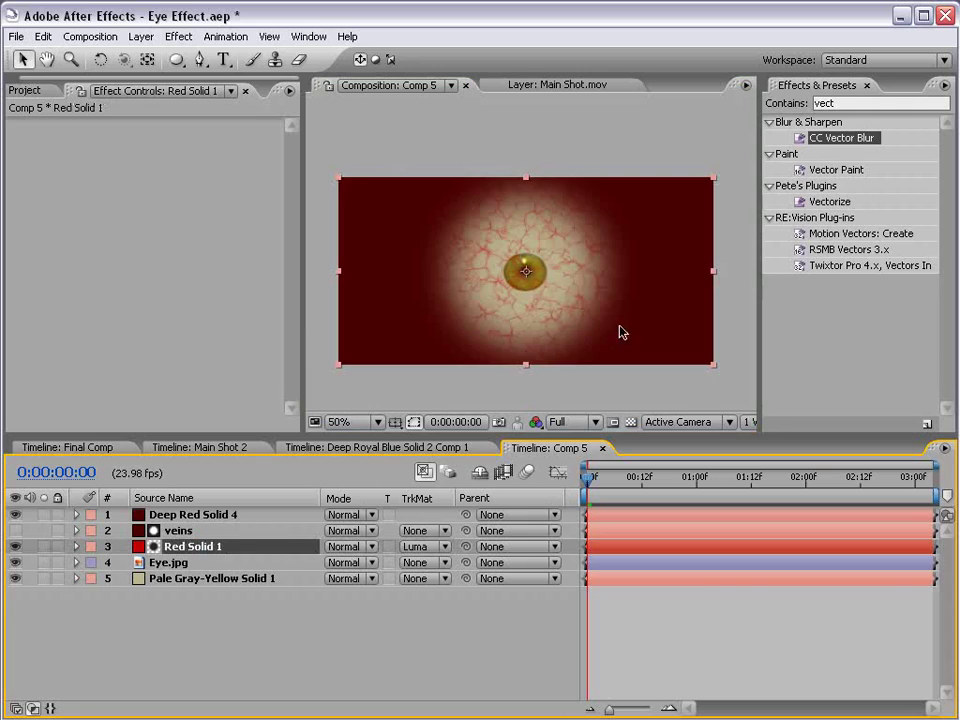
key(period)
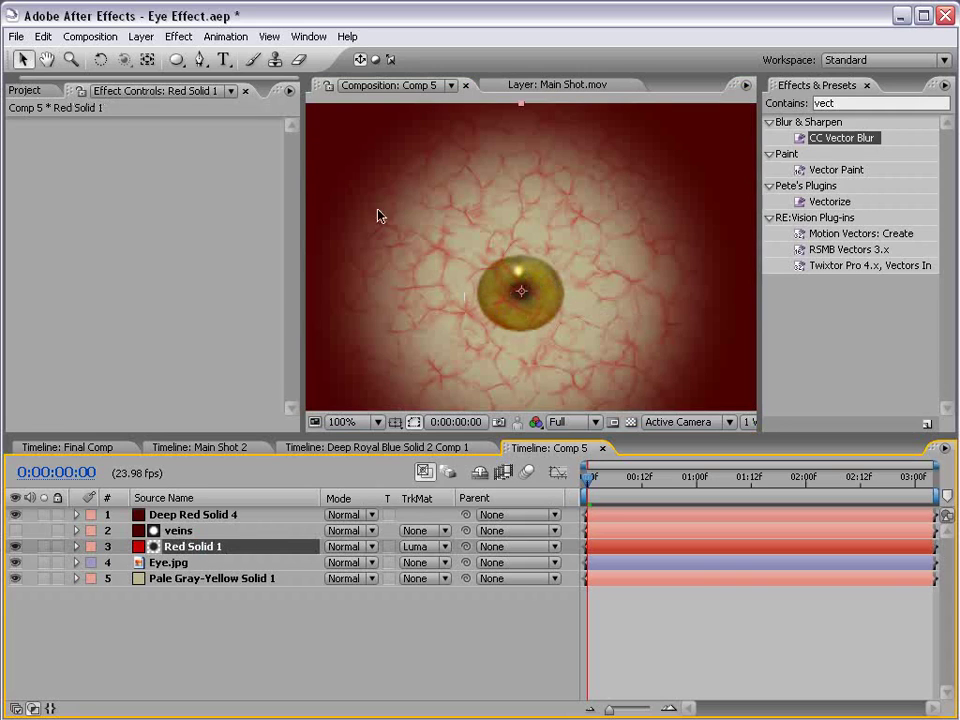
drag(176, 60, 213, 81)
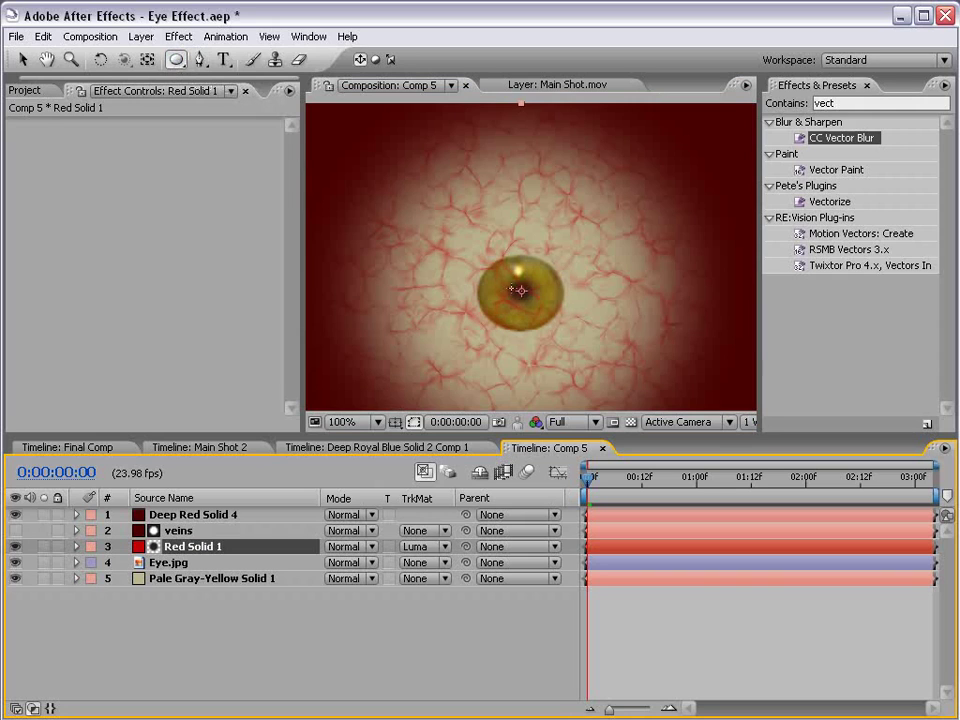
drag(521, 291, 575, 349)
Set the mask to Subtract with Feather 57 and Expansion 23
key(m)
key(m)
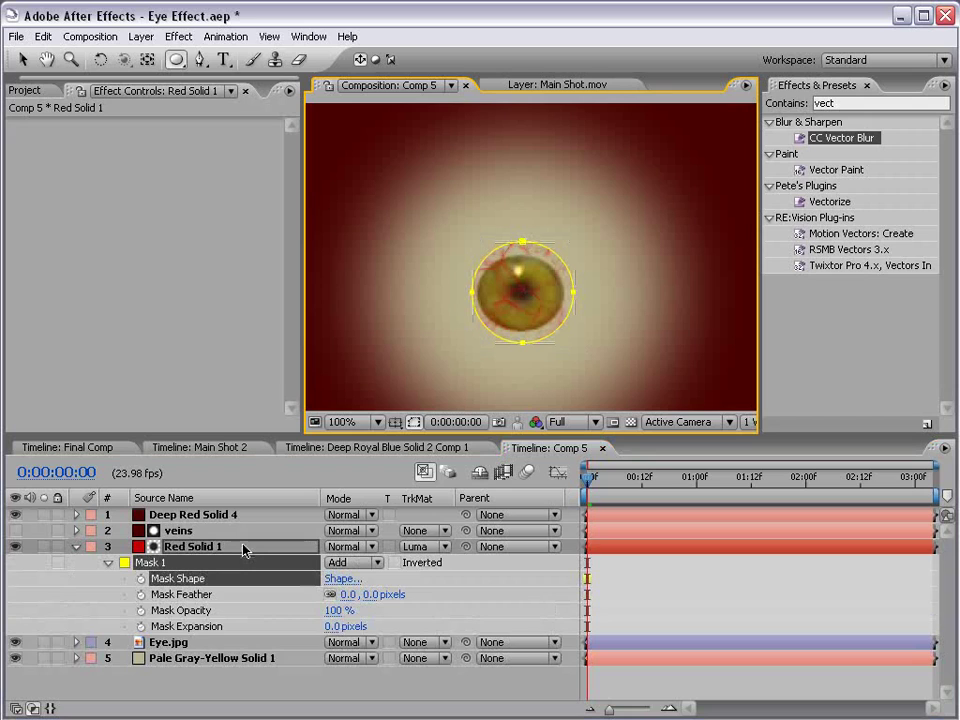
key(v)
click(352, 562)
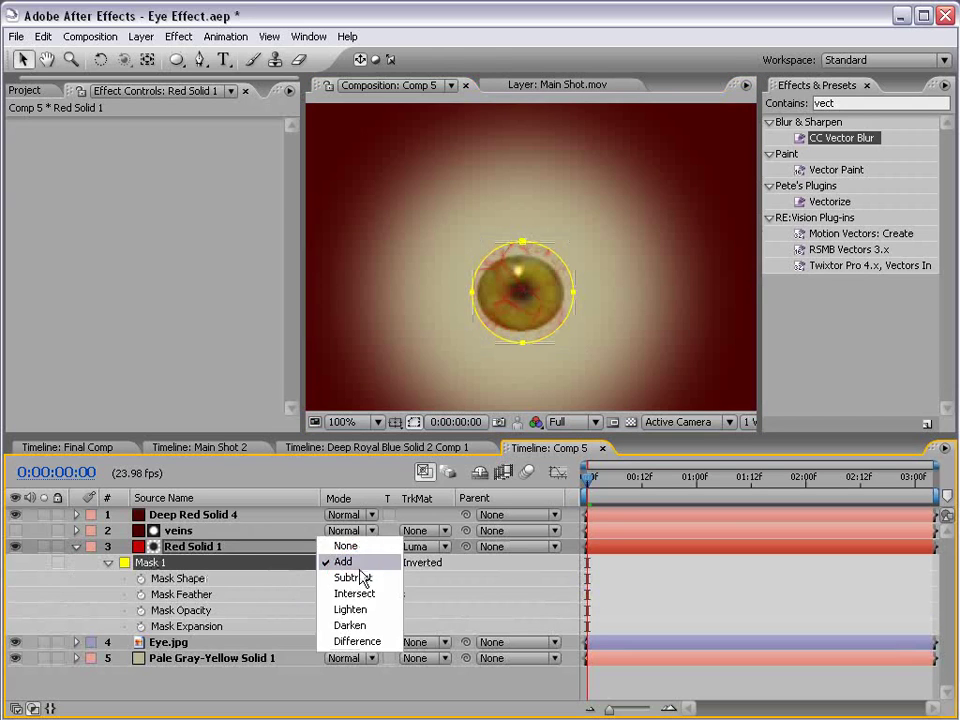
click(358, 578)
drag(377, 596, 419, 584)
drag(332, 626, 352, 626)
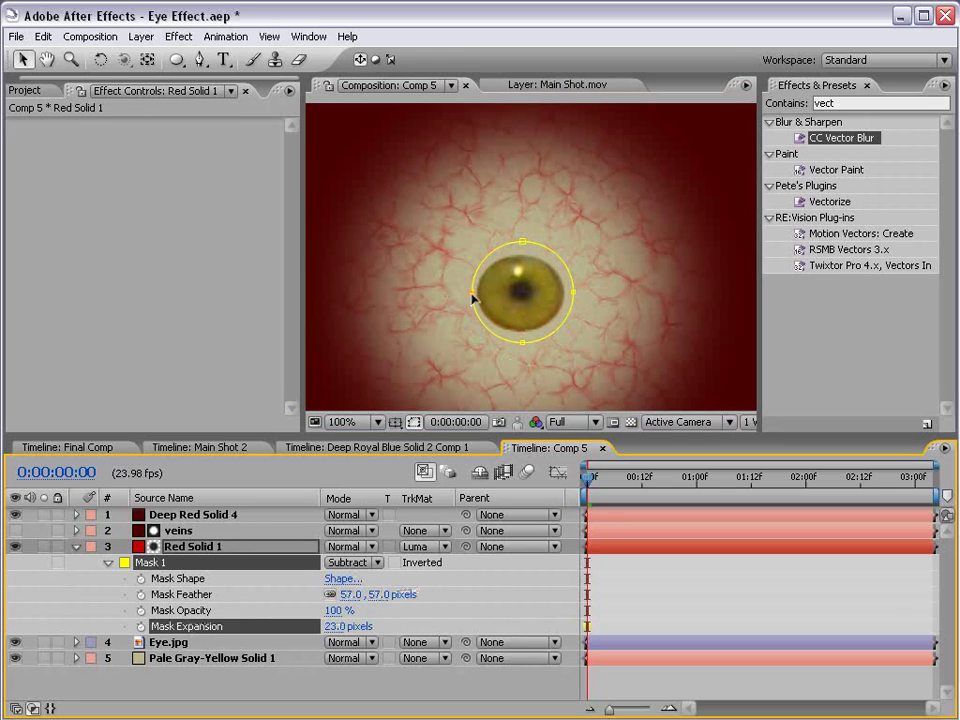
click(729, 675)
scroll(522, 292, down, 1)
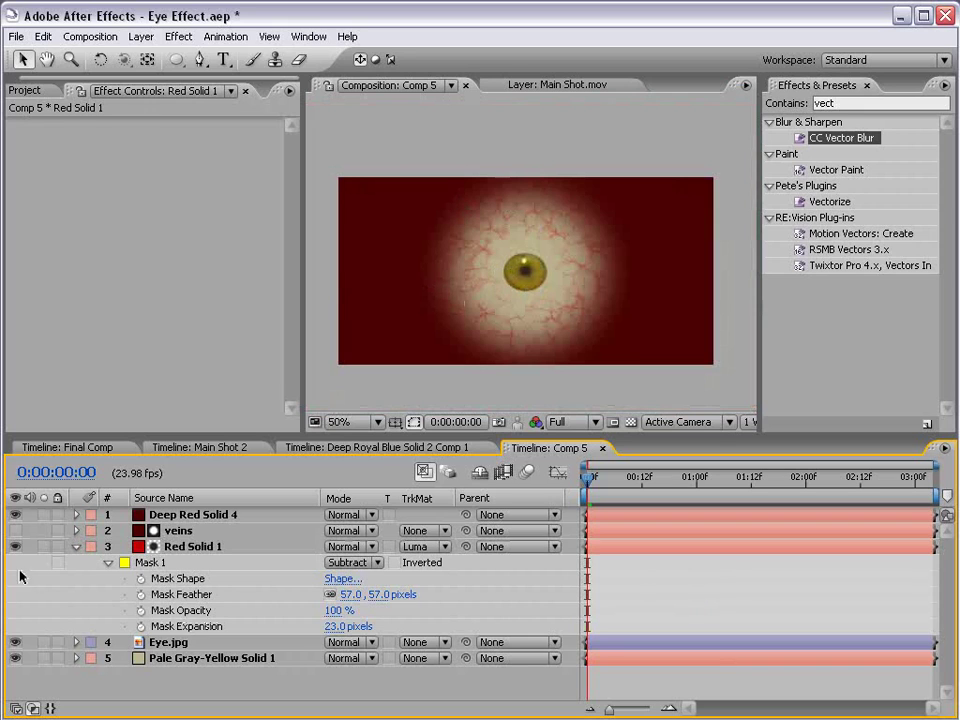
Create a new darker red solid layer, Deep Red Solid 5
click(76, 547)
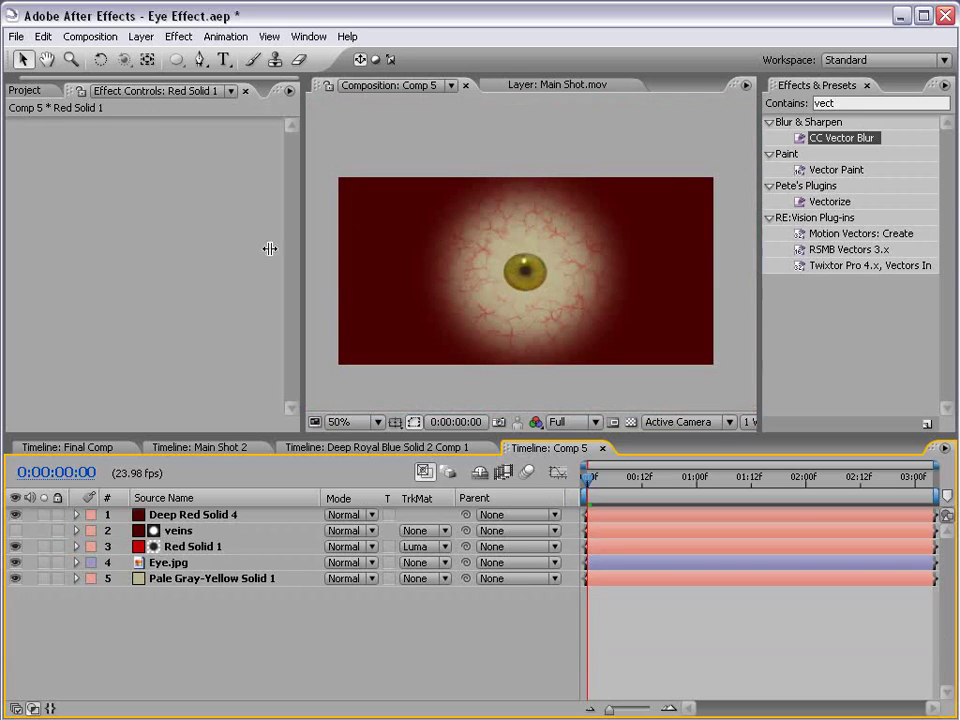
click(141, 37)
mouse_move(155, 56)
click(404, 76)
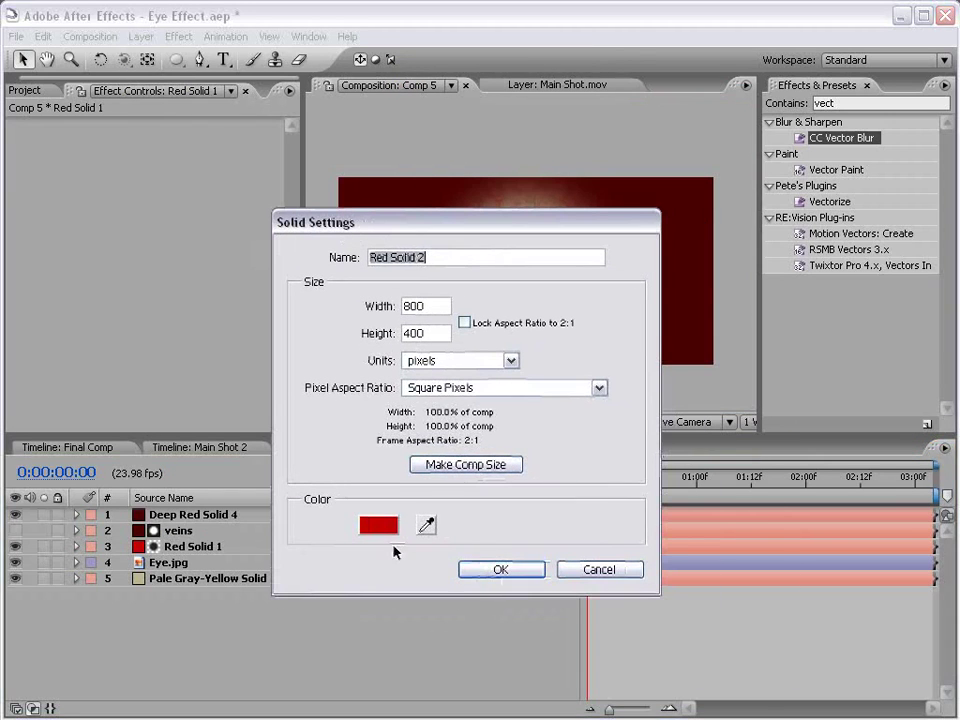
click(379, 525)
click(541, 508)
click(720, 414)
click(497, 568)
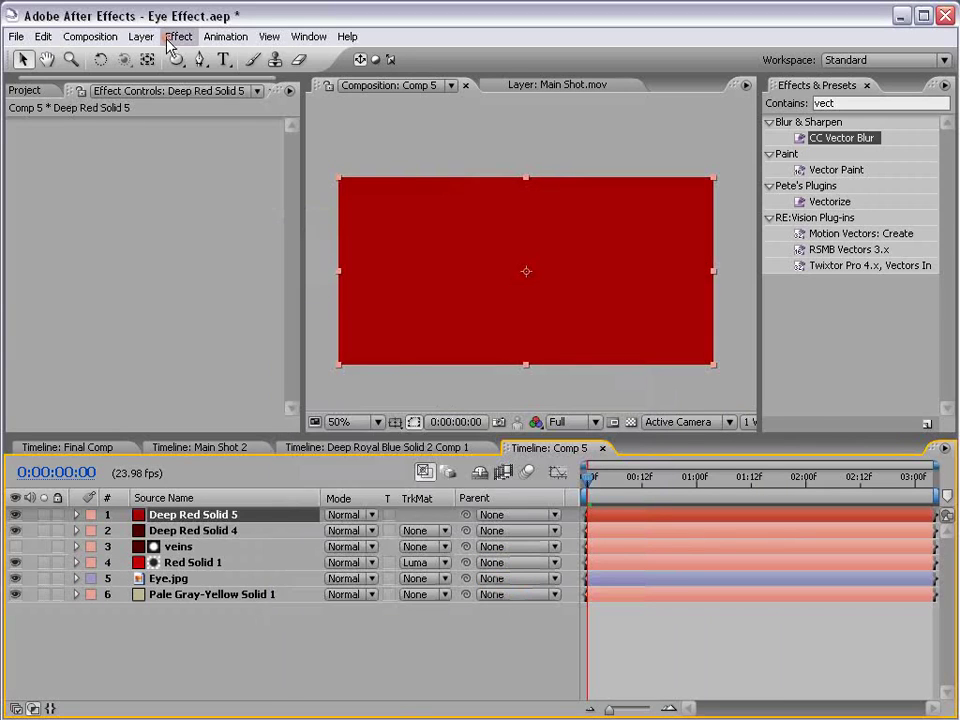
Apply Fractal Noise to Deep Red Solid 5 with Multiply blending mode
click(178, 37)
mouse_move(237, 451)
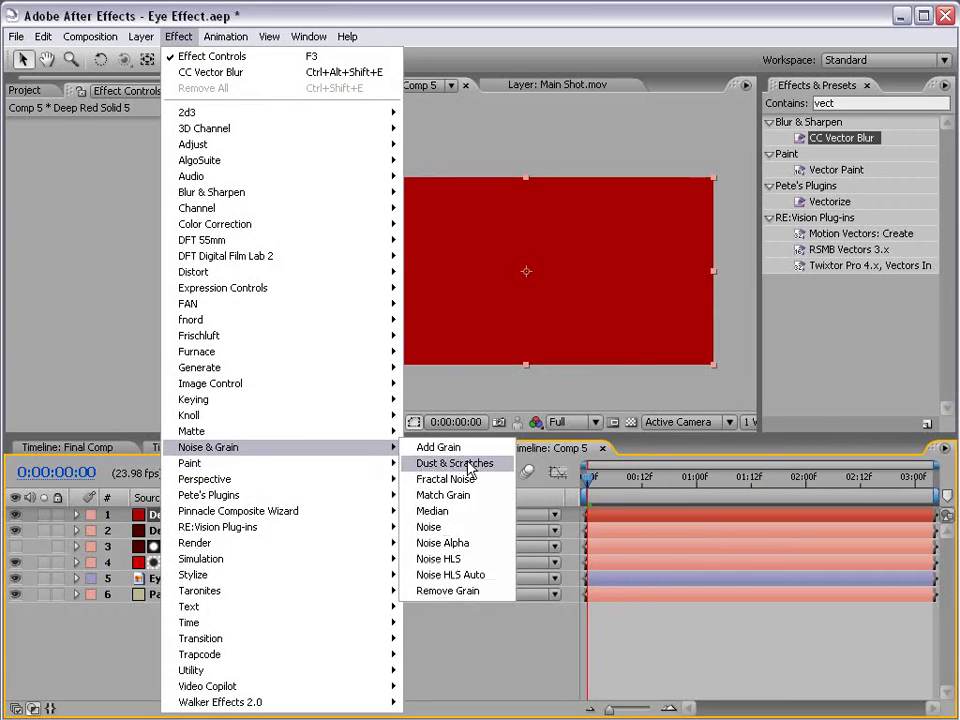
click(497, 484)
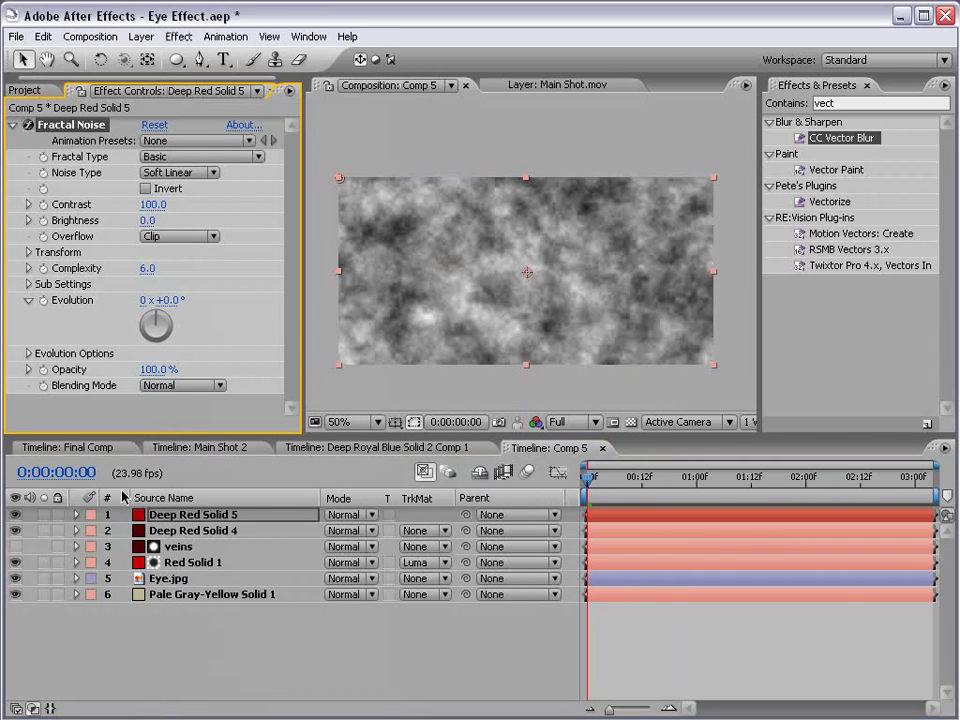
click(162, 387)
click(172, 420)
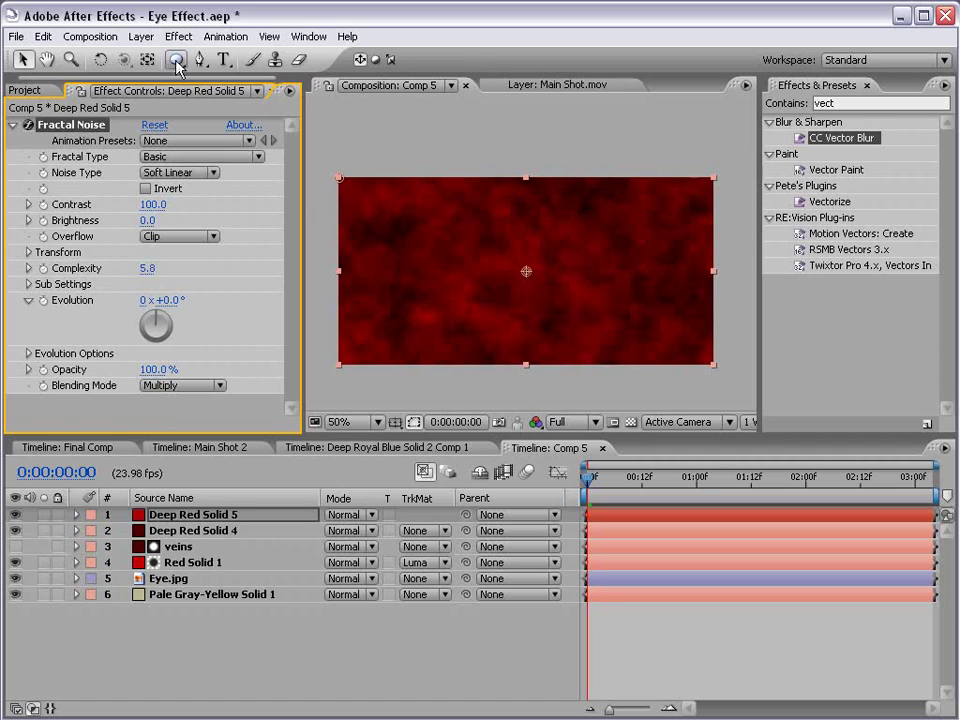
Move Deep Red Solid 5 below Deep Red Solid 4 and give it a heavily feathered subtracted circular mask
drag(189, 521, 183, 540)
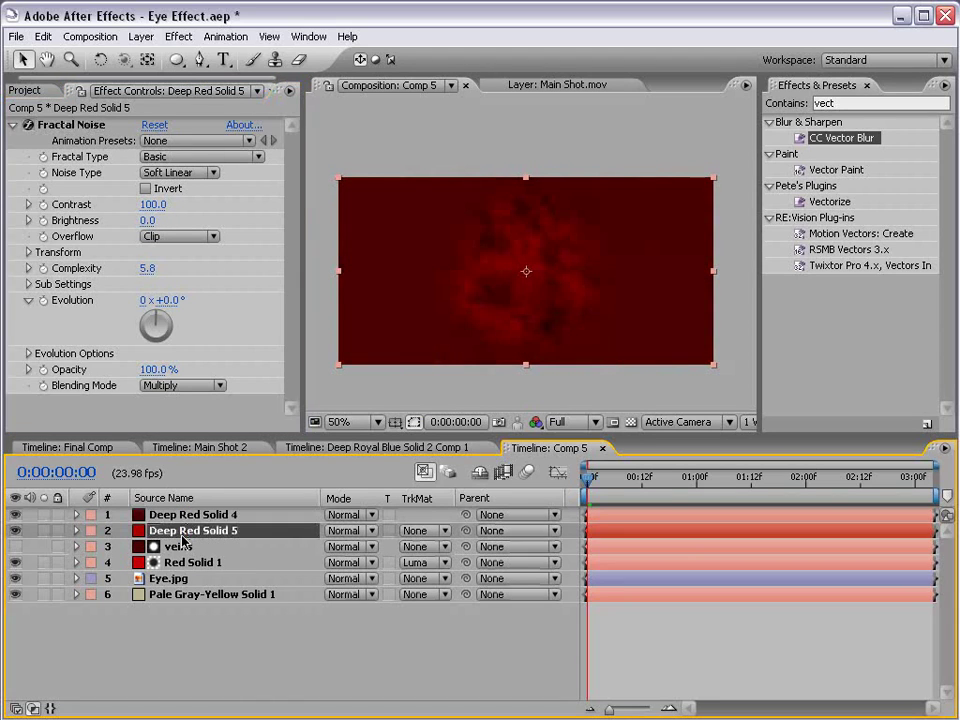
drag(176, 59, 218, 77)
drag(457, 201, 600, 341)
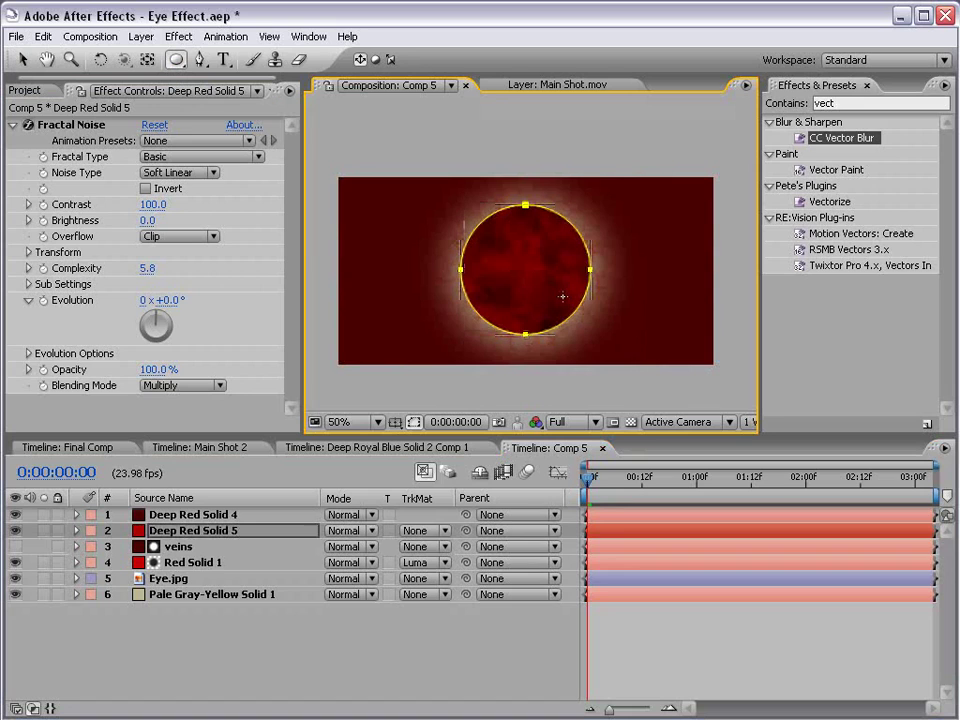
key(m)
key(m)
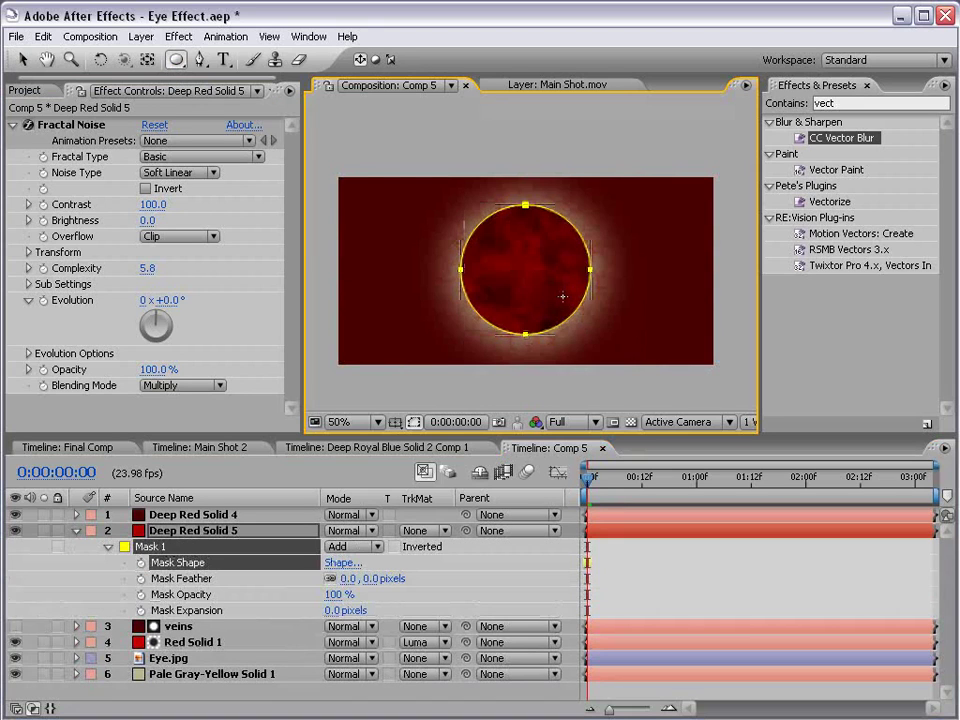
click(350, 546)
click(351, 570)
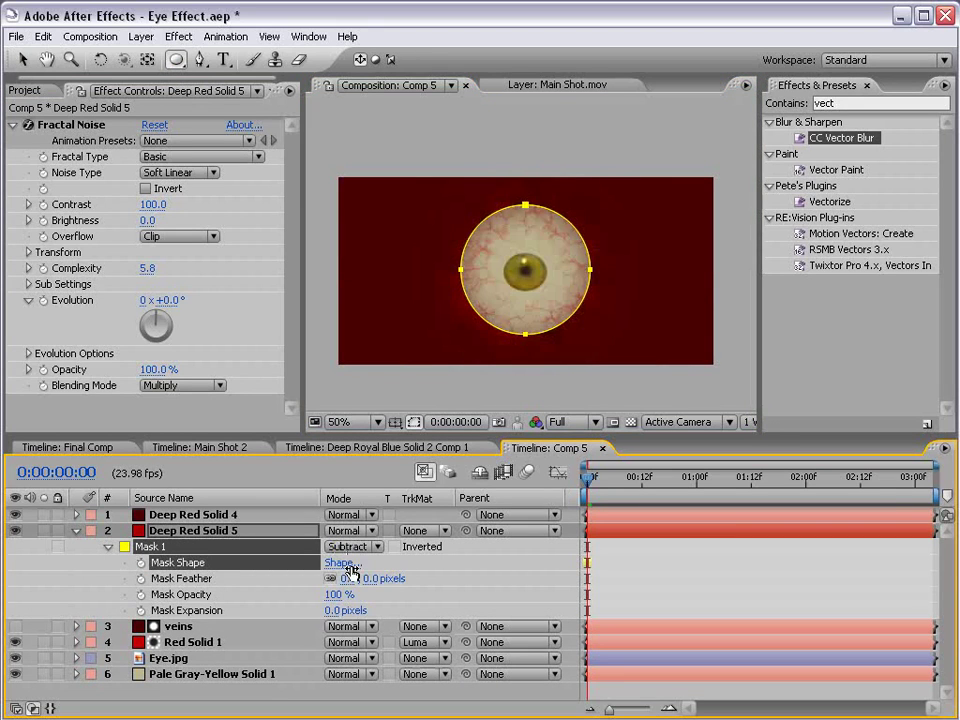
drag(351, 576, 479, 559)
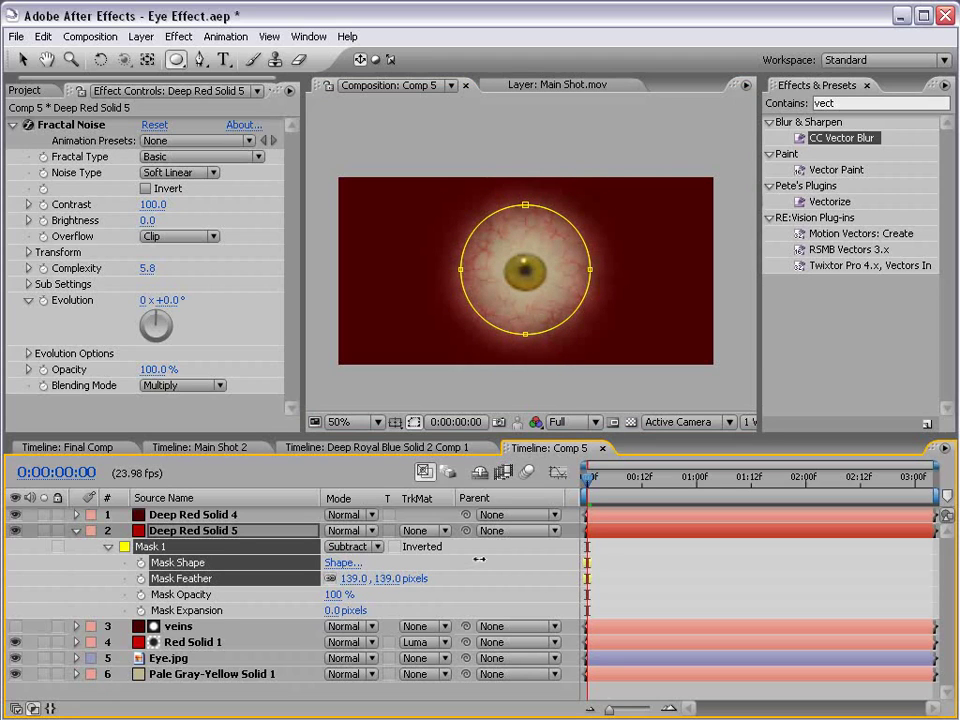
key(v)
Expand Deep Red Solid 4's mask by 24 and pull its left and right sides outward
key(F2)
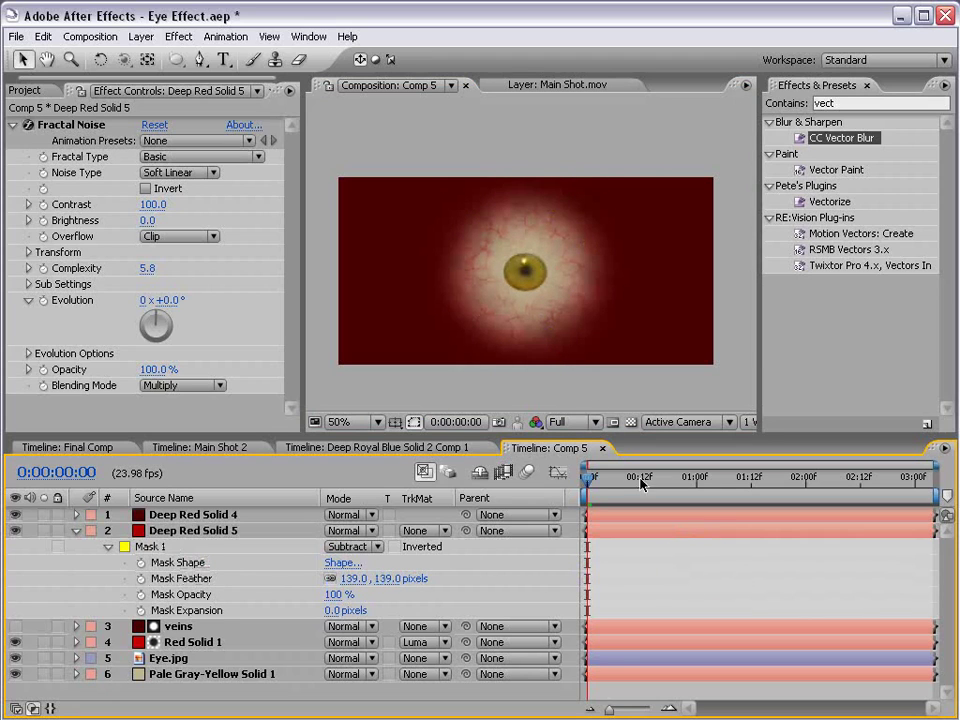
click(199, 516)
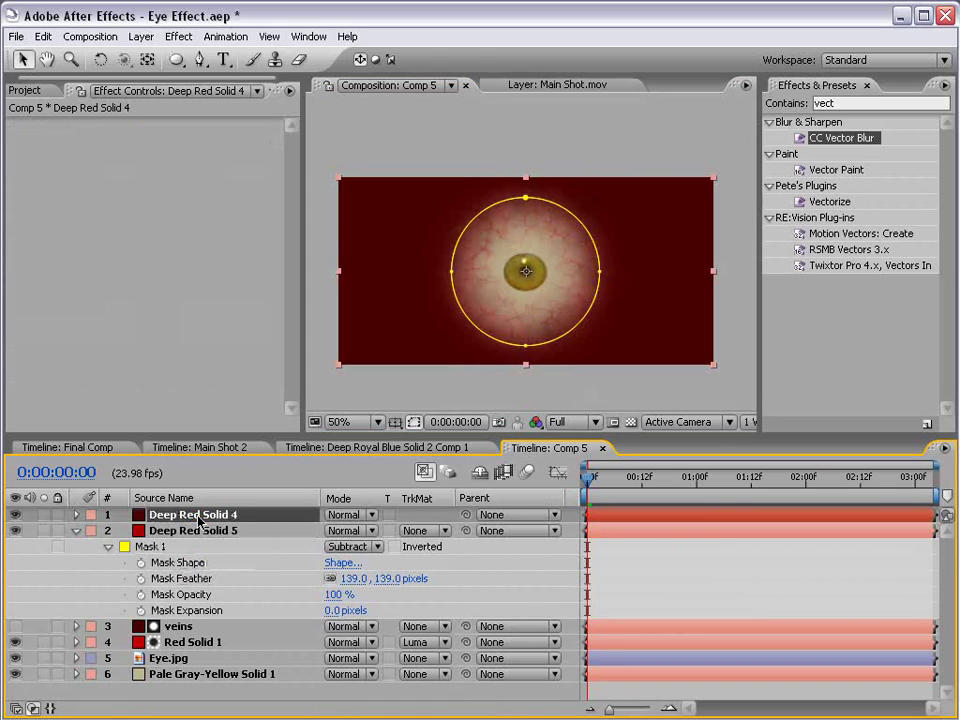
key(m)
key(m)
drag(338, 594, 350, 594)
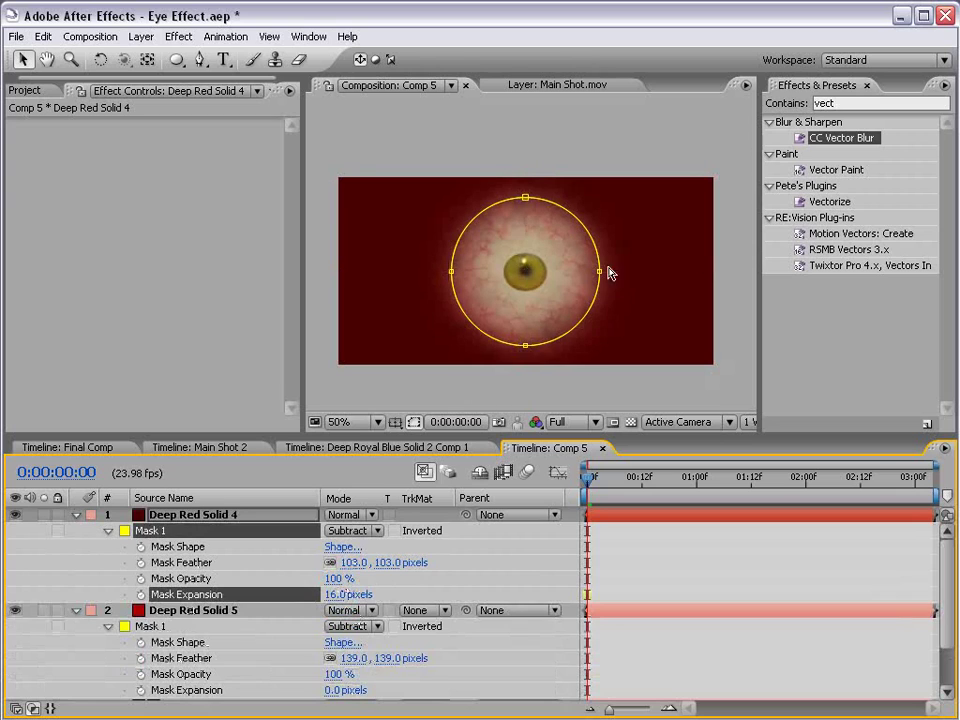
drag(601, 273, 614, 272)
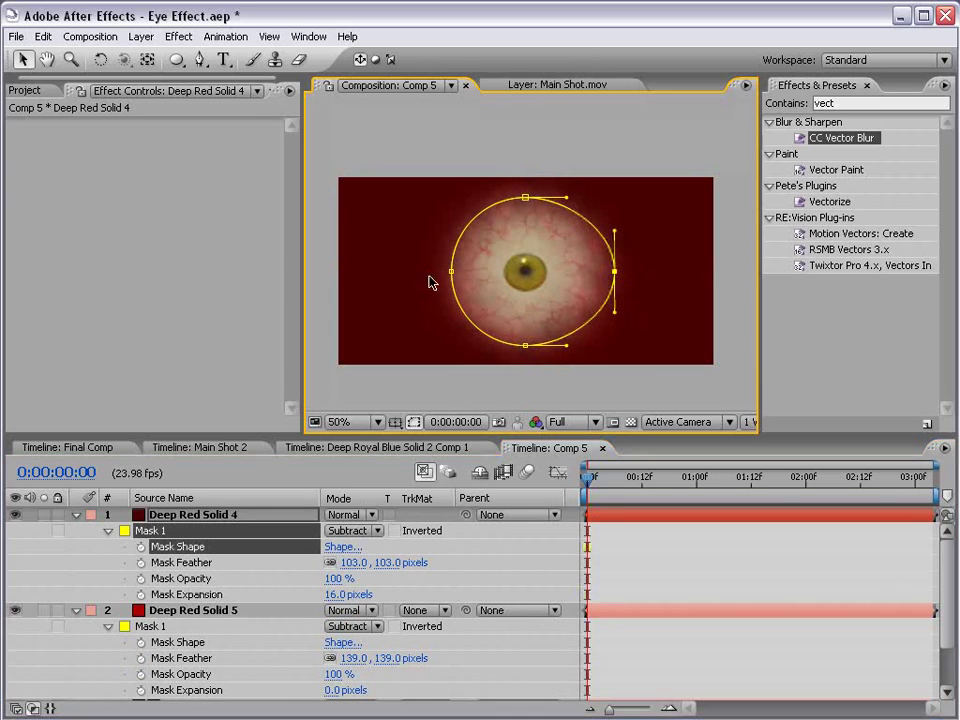
drag(454, 276, 440, 272)
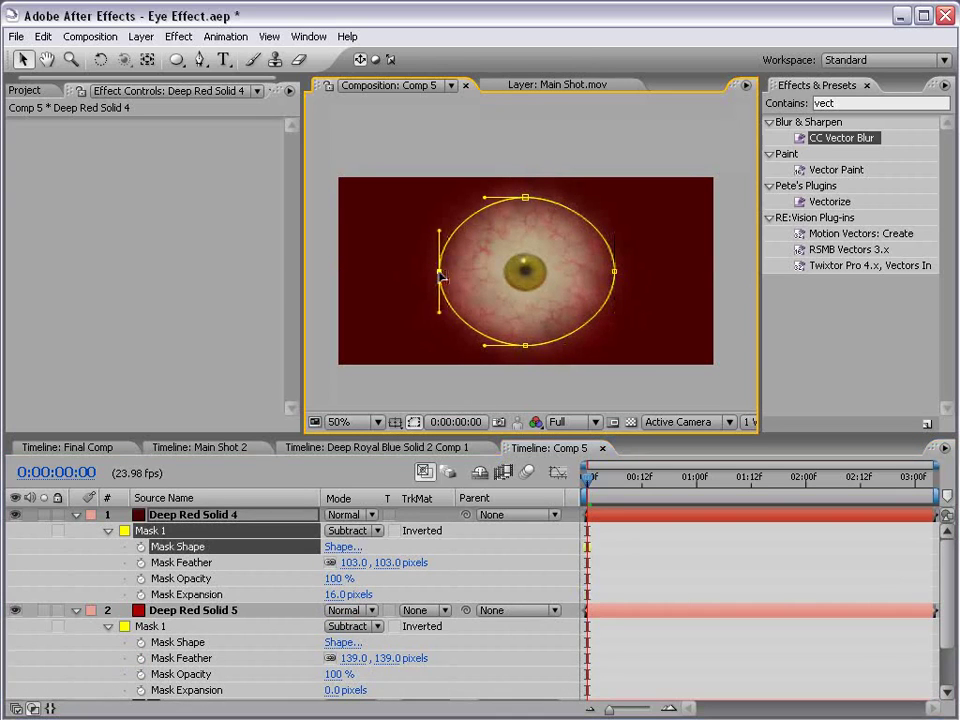
click(628, 555)
Lower Deep Red Solid 5's mask feather to 81 and check the eyeball enlarged
click(190, 617)
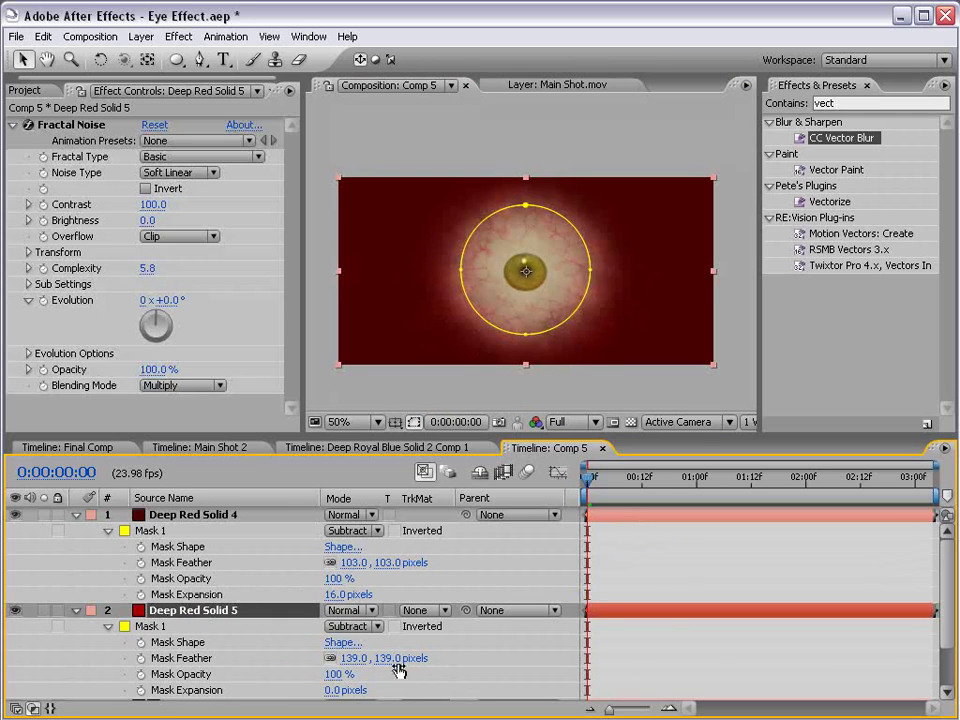
drag(350, 658, 293, 692)
click(581, 377)
key(grave)
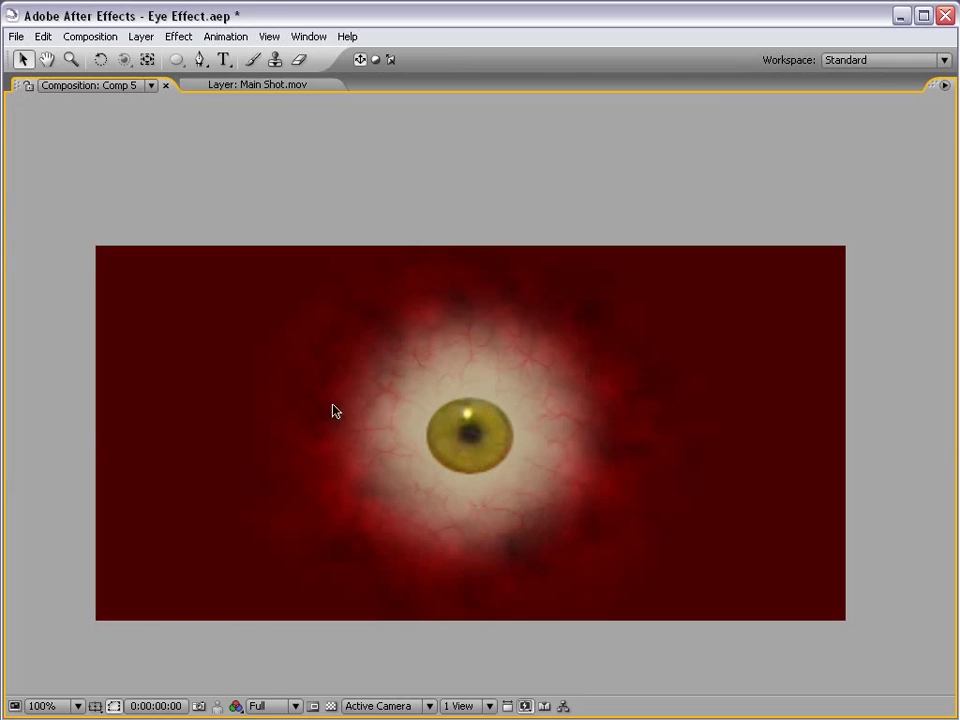
Save the project and collapse the Deep Red Solid 4 and 5 properties
key(grave)
key(ctrl+s)
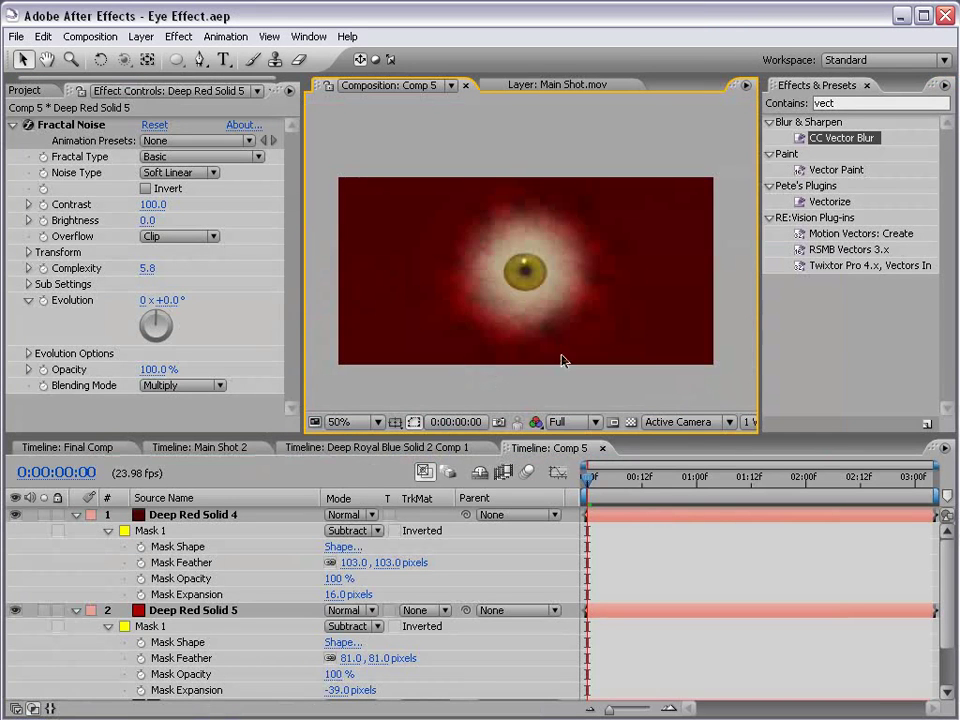
click(77, 515)
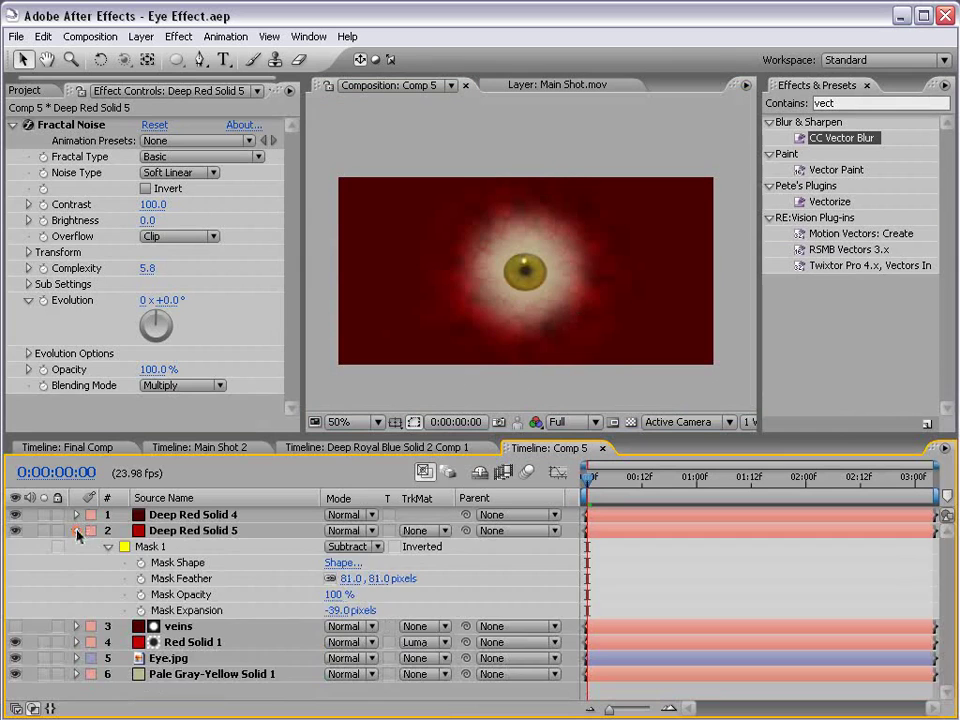
click(76, 531)
Recolour Pale Gray-Yellow Solid 1 to deeper yellow B9AD85, becoming Medium Gray-Yellow Solid 2
click(212, 595)
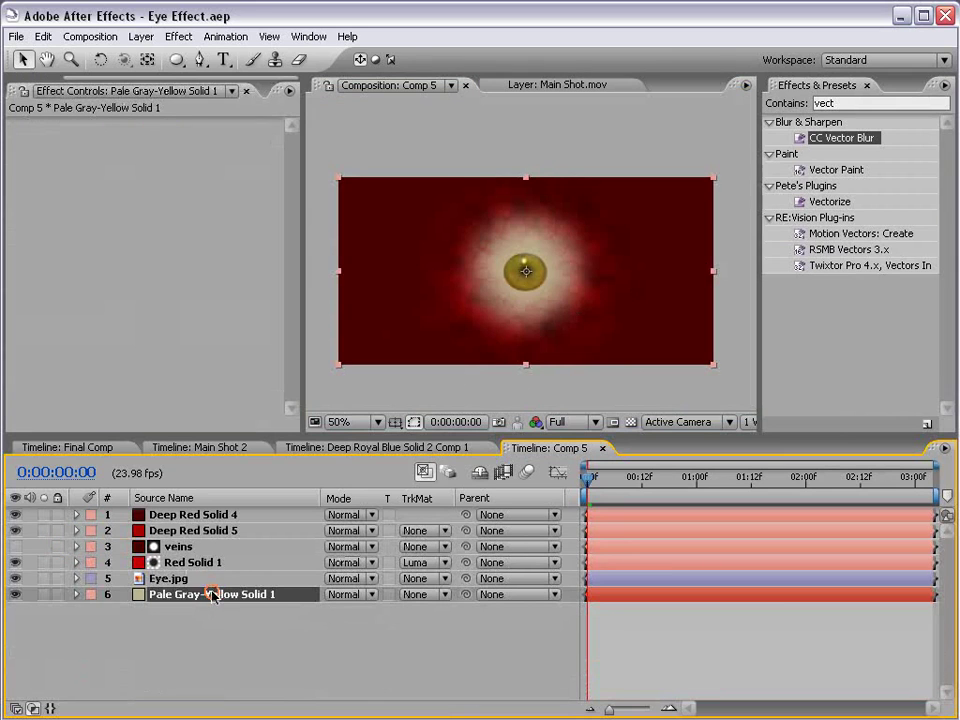
click(141, 36)
click(150, 72)
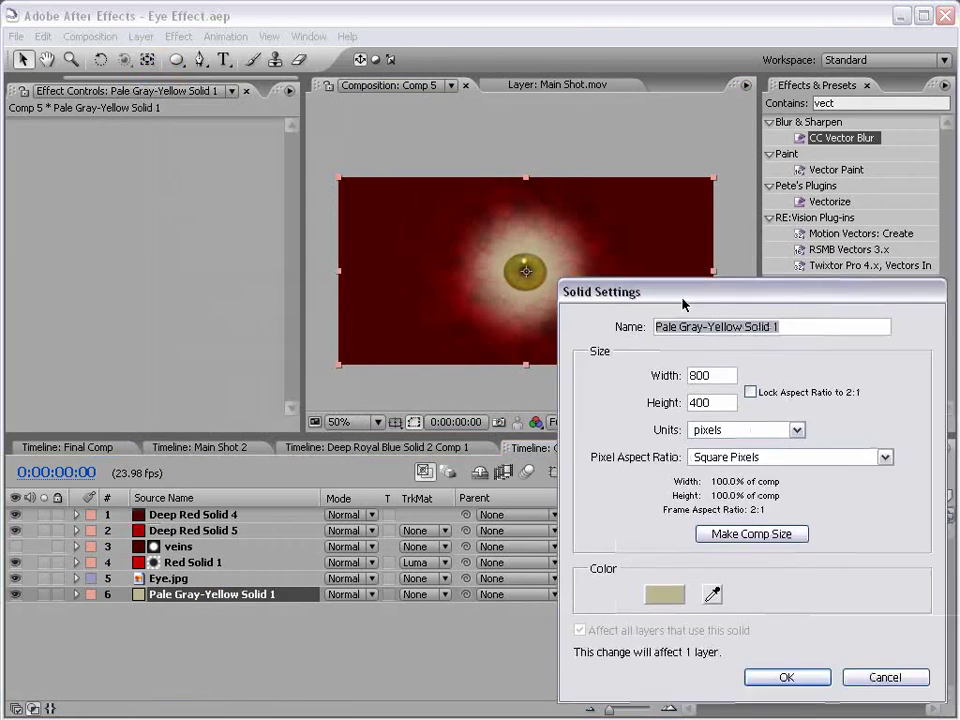
click(552, 555)
drag(356, 488, 369, 491)
drag(578, 636, 578, 642)
click(381, 495)
click(720, 413)
click(667, 656)
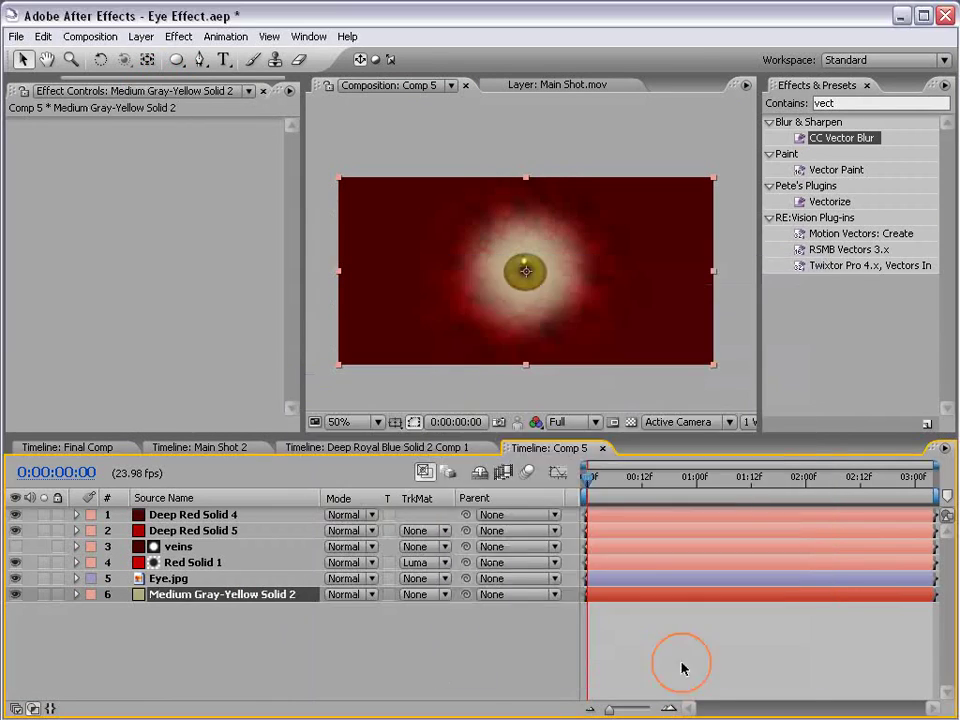
scroll(521, 285, up, 1)
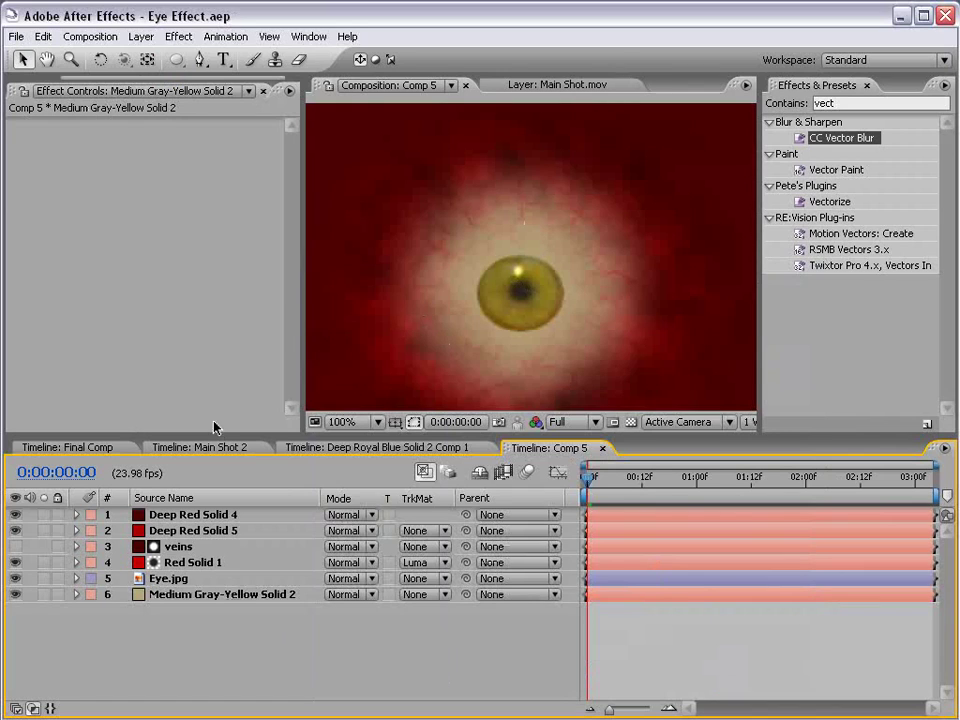
scroll(565, 311, down, 1)
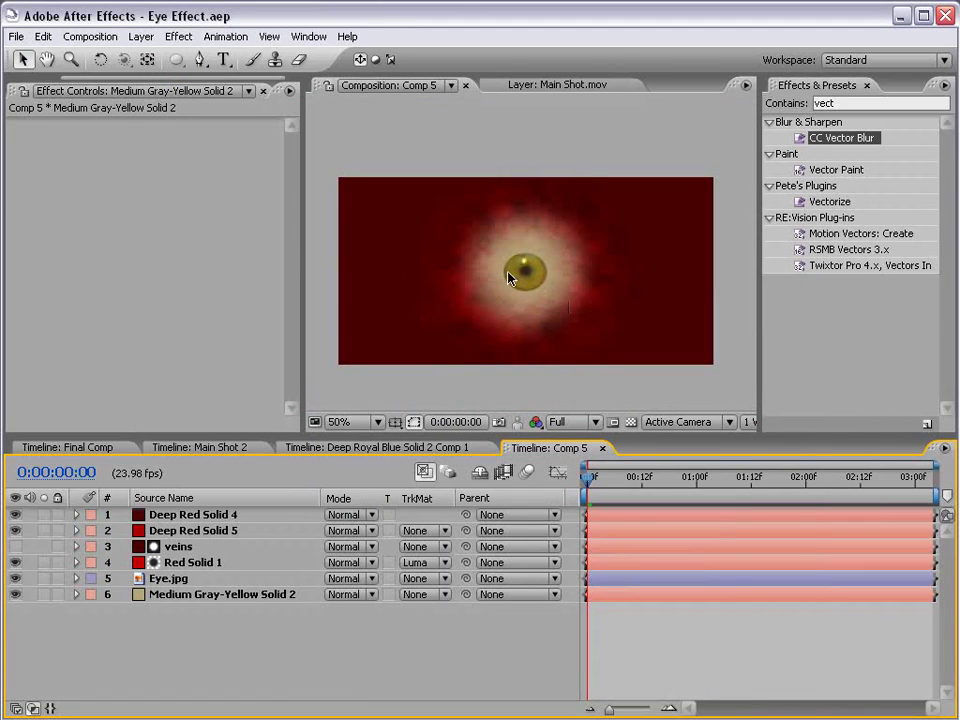
scroll(538, 325, up, 1)
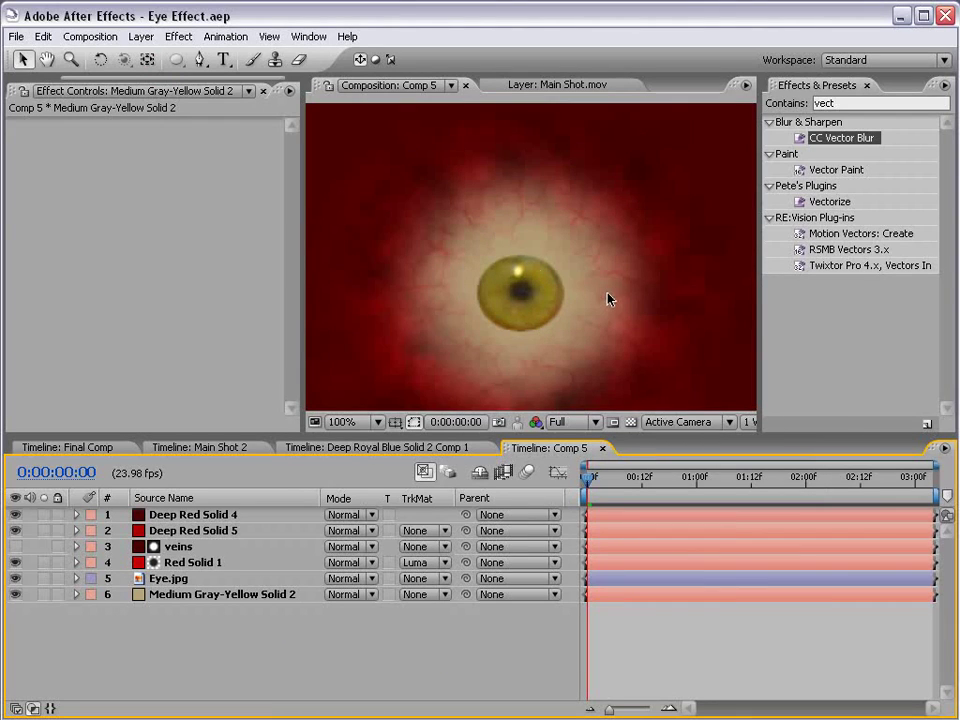
Add Comp 5 from the Project panel as a layer in Main Shot 2
click(332, 448)
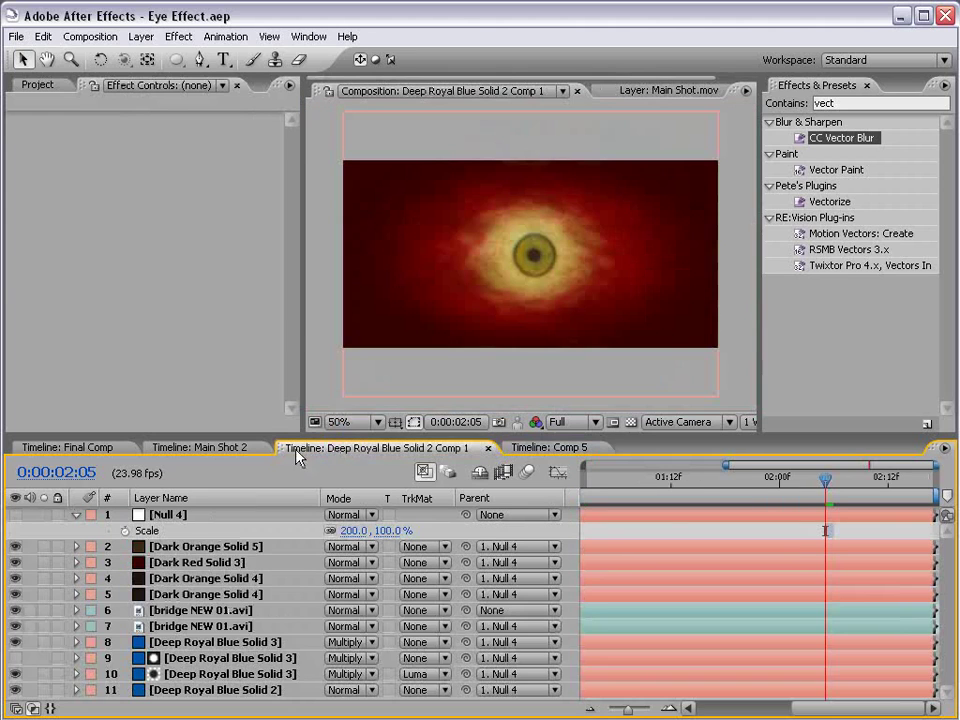
click(200, 450)
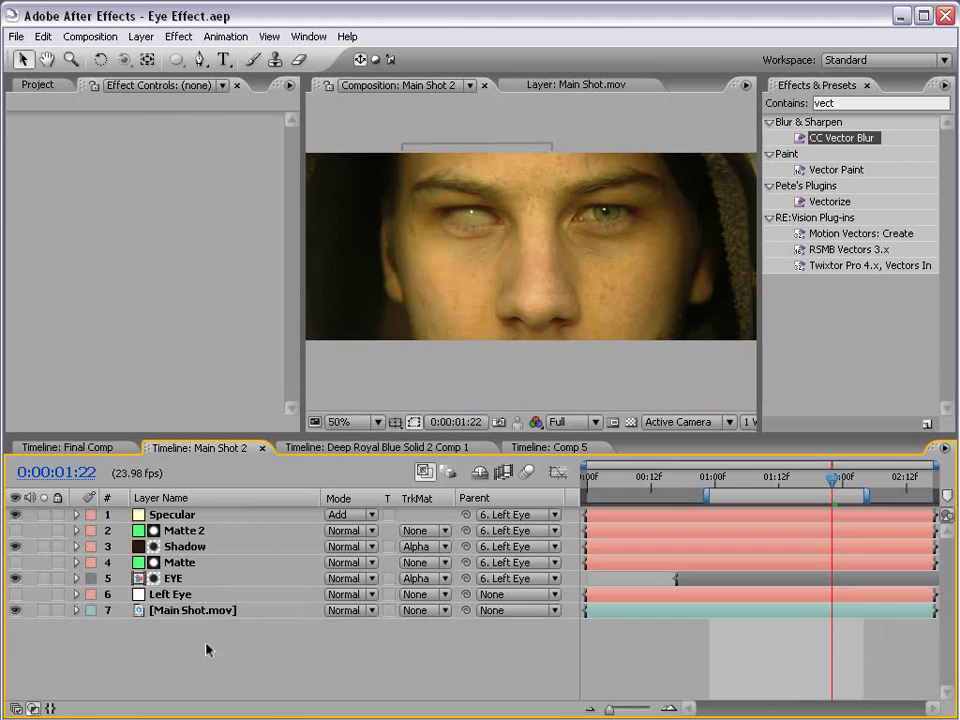
click(32, 85)
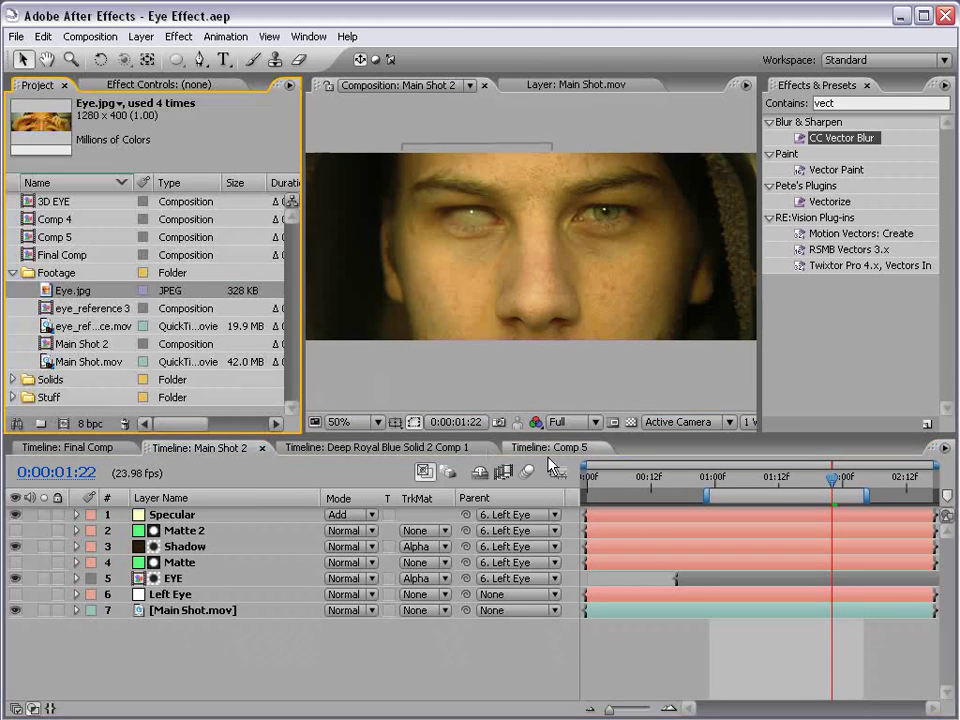
drag(33, 237, 551, 284)
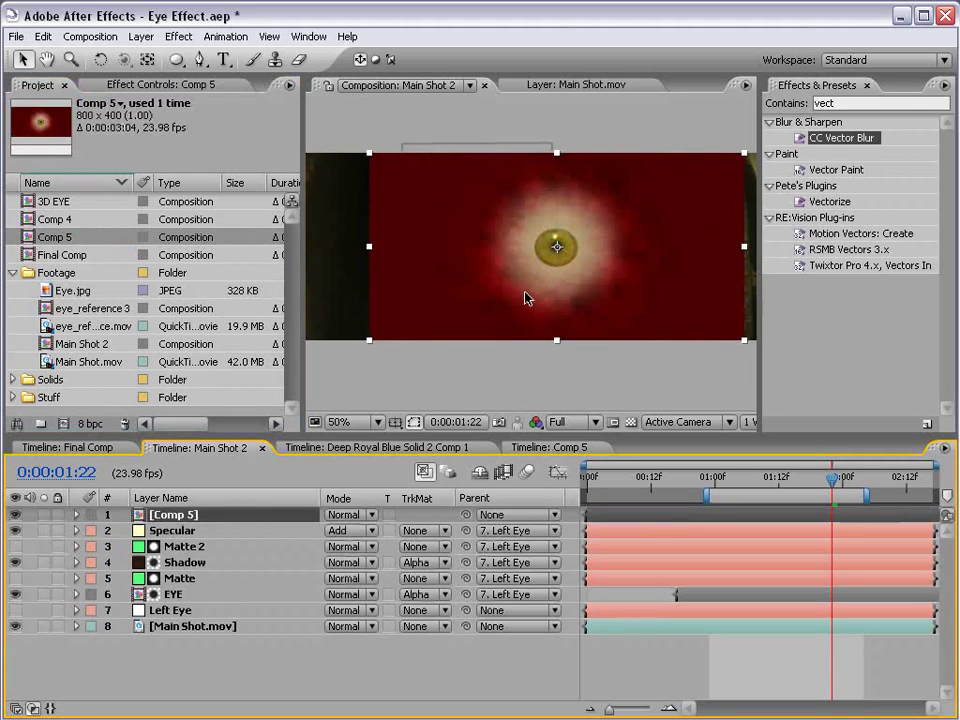
Apply CC Sphere to Comp 5, shrink it and place it over the left eye
click(815, 103)
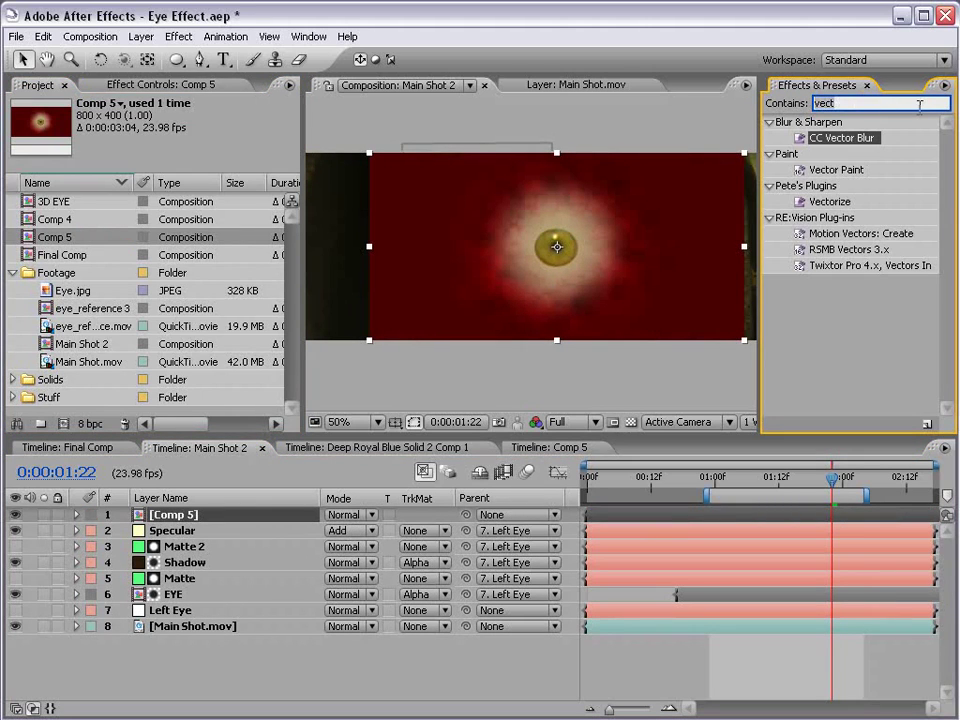
text(sphere)
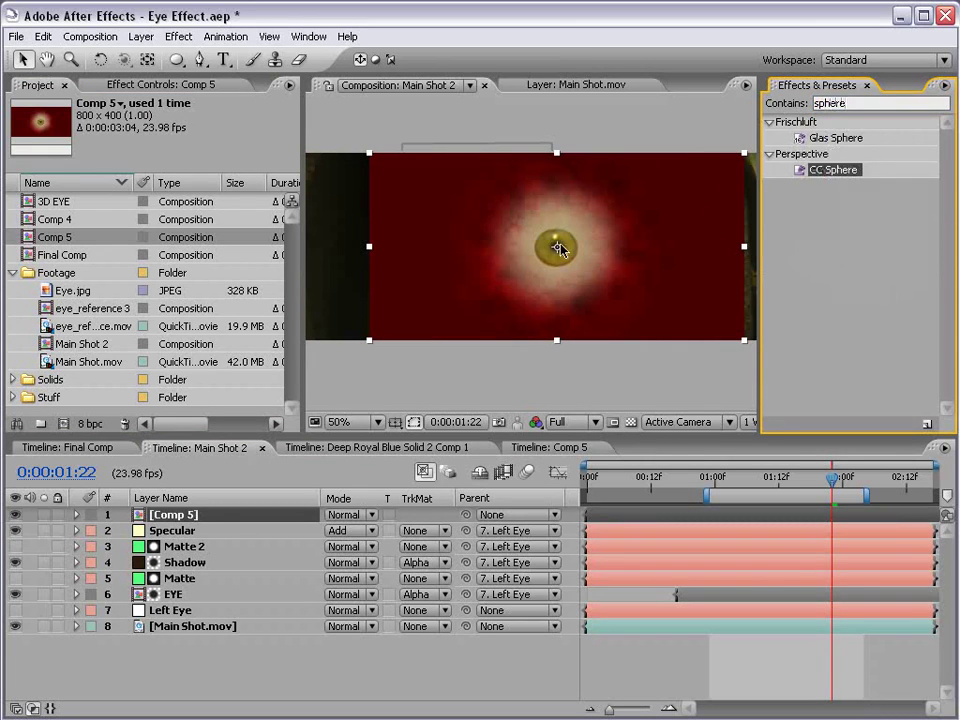
drag(829, 171, 566, 268)
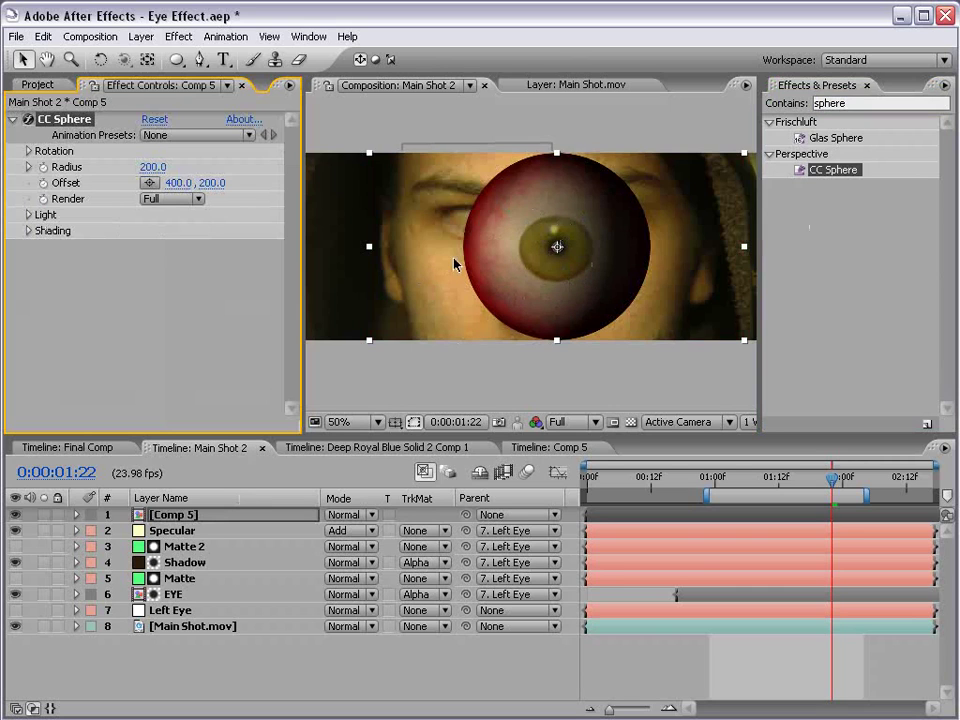
drag(748, 345, 530, 241)
drag(474, 219, 478, 226)
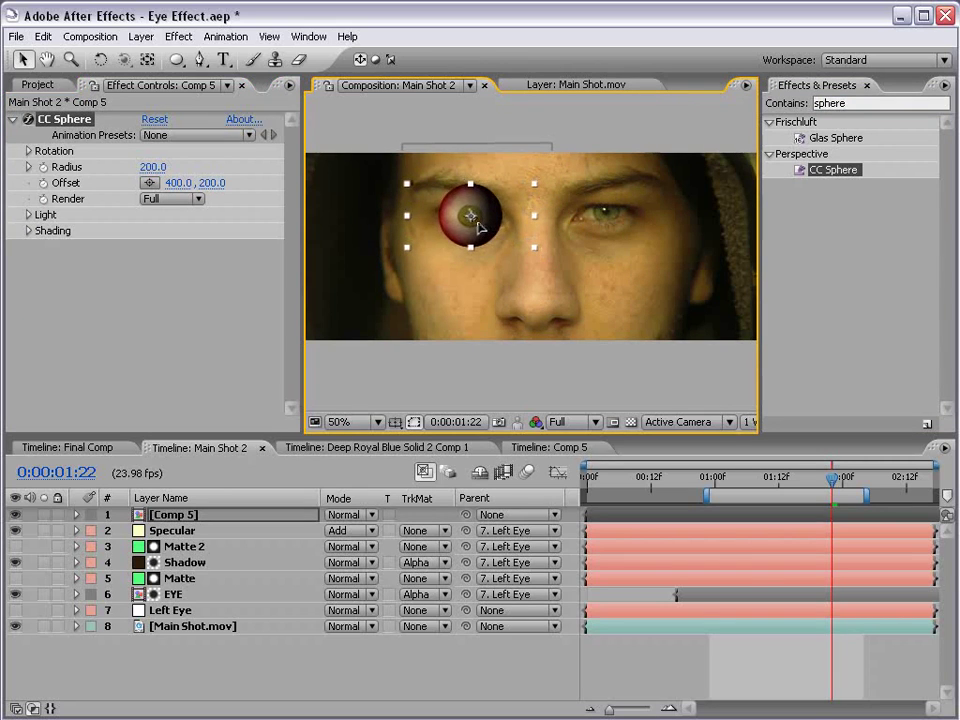
Align the sphere with the eye at reduced opacity, then restore Opacity to 100%
key(t)
drag(336, 530, 279, 530)
key(period)
key(h)
drag(486, 231, 542, 302)
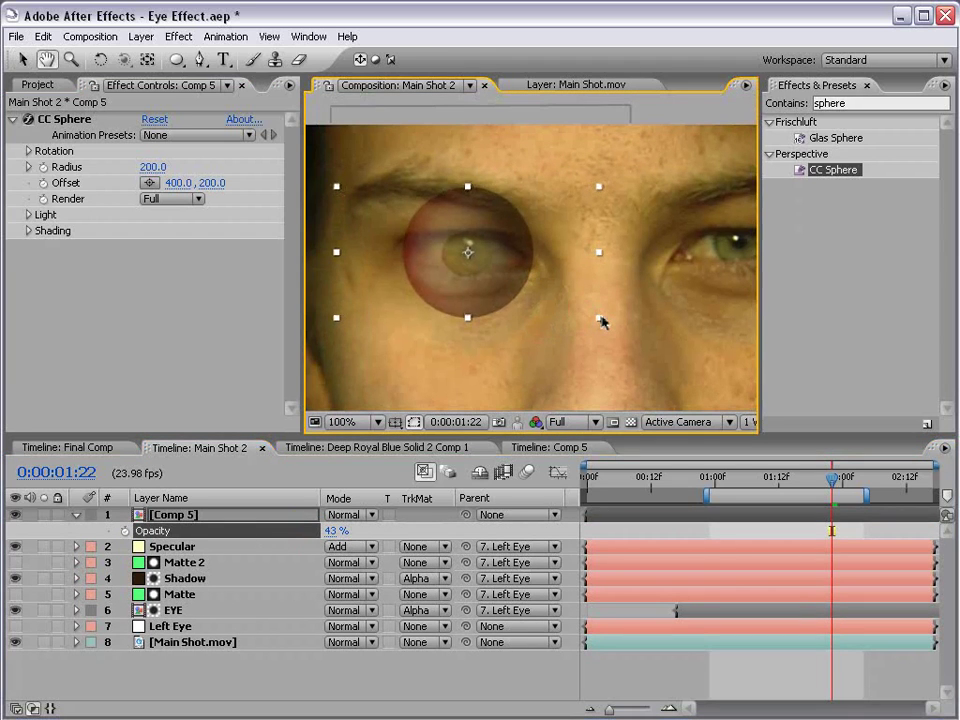
key(v)
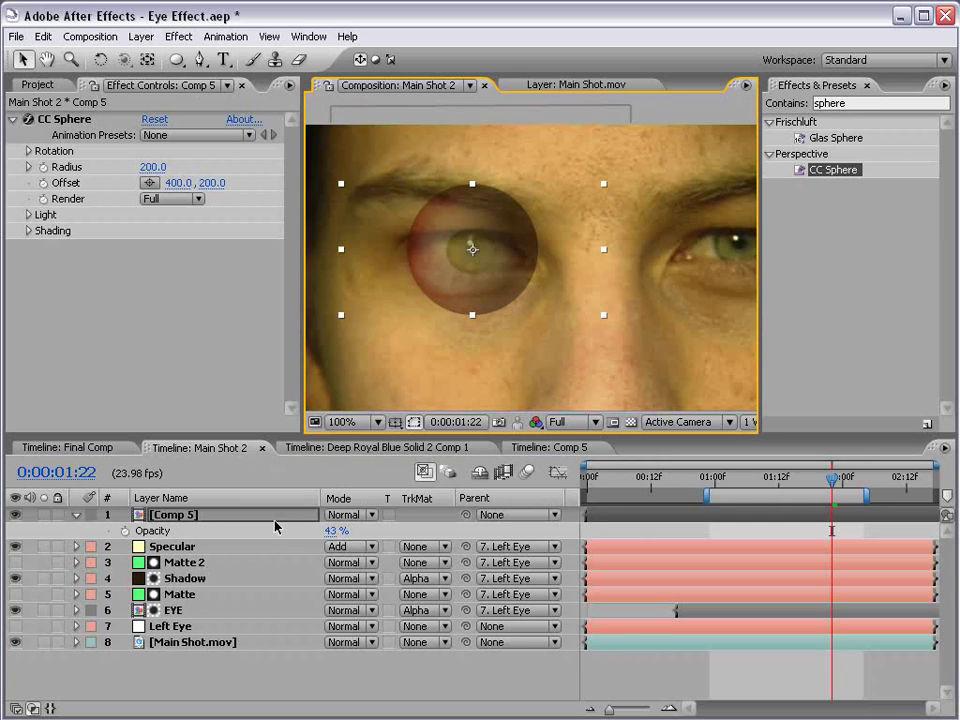
drag(334, 531, 392, 531)
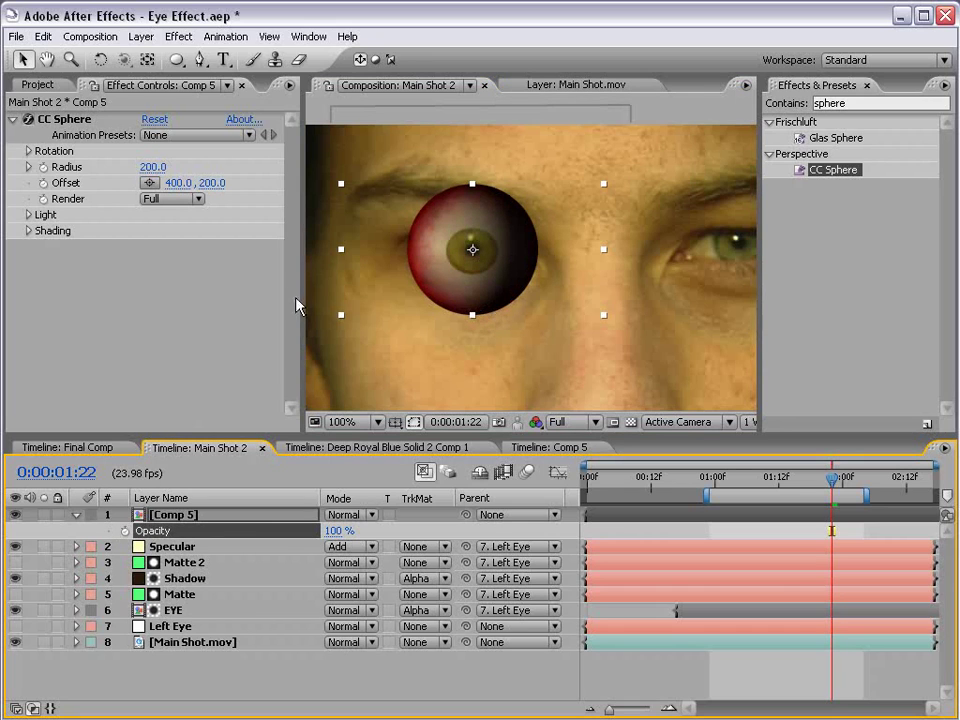
Place Comp 5 below Matte, use Matte's alpha as its track matte, and hide EYE
drag(158, 514, 161, 609)
click(178, 563)
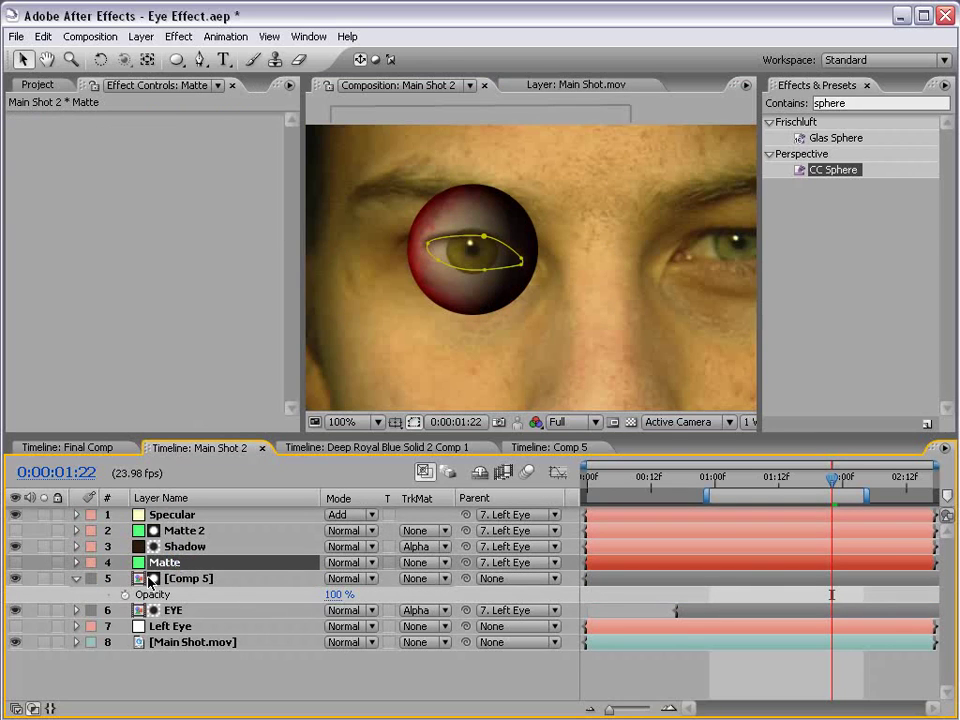
click(420, 578)
click(431, 606)
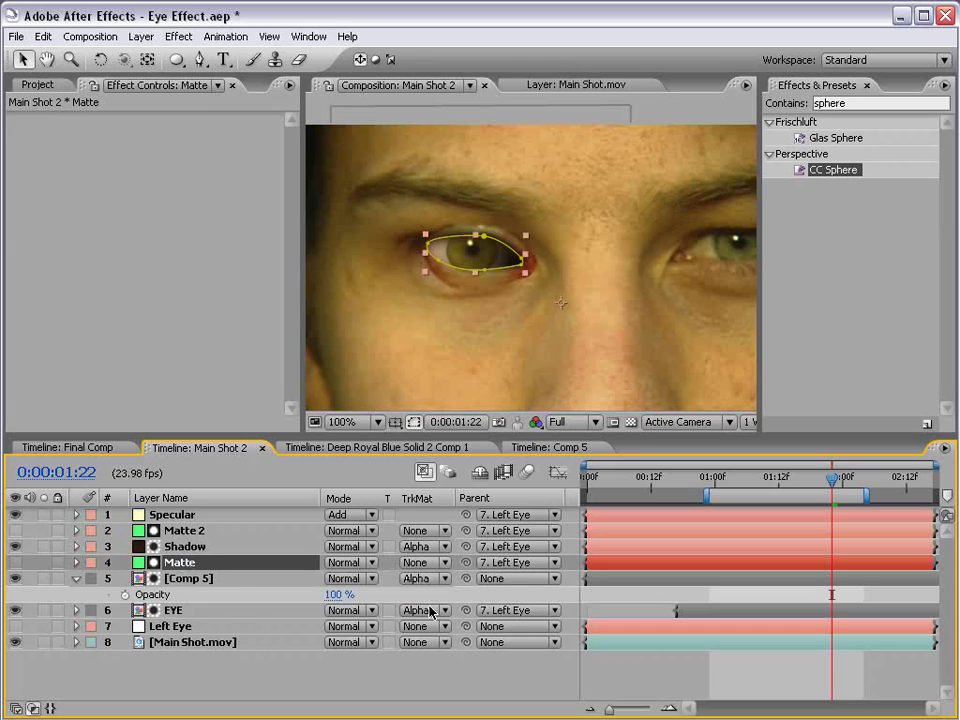
click(15, 610)
click(253, 667)
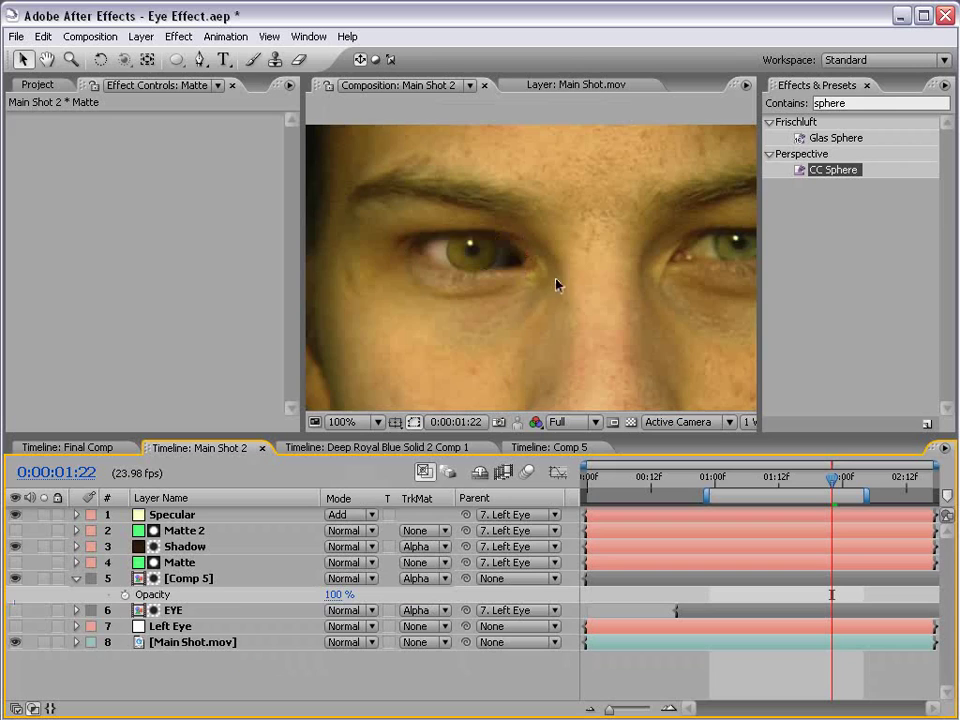
scroll(557, 283, down, 2)
scroll(546, 315, up, 2)
drag(500, 293, 479, 371)
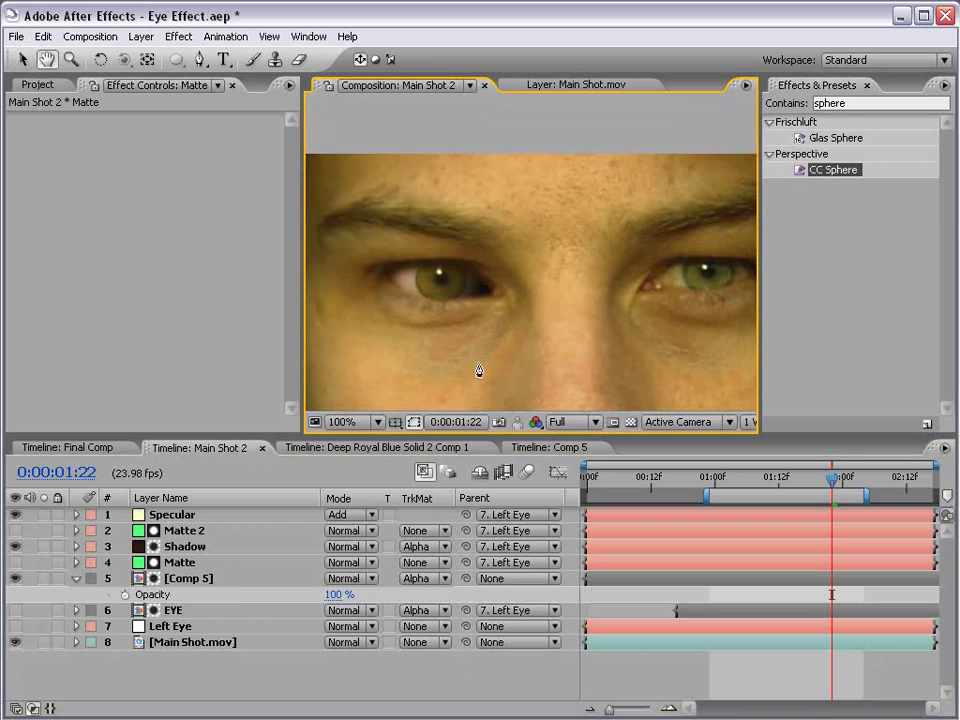
Set CC Sphere's light intensity to 0 on the Comp 5 layer
click(183, 582)
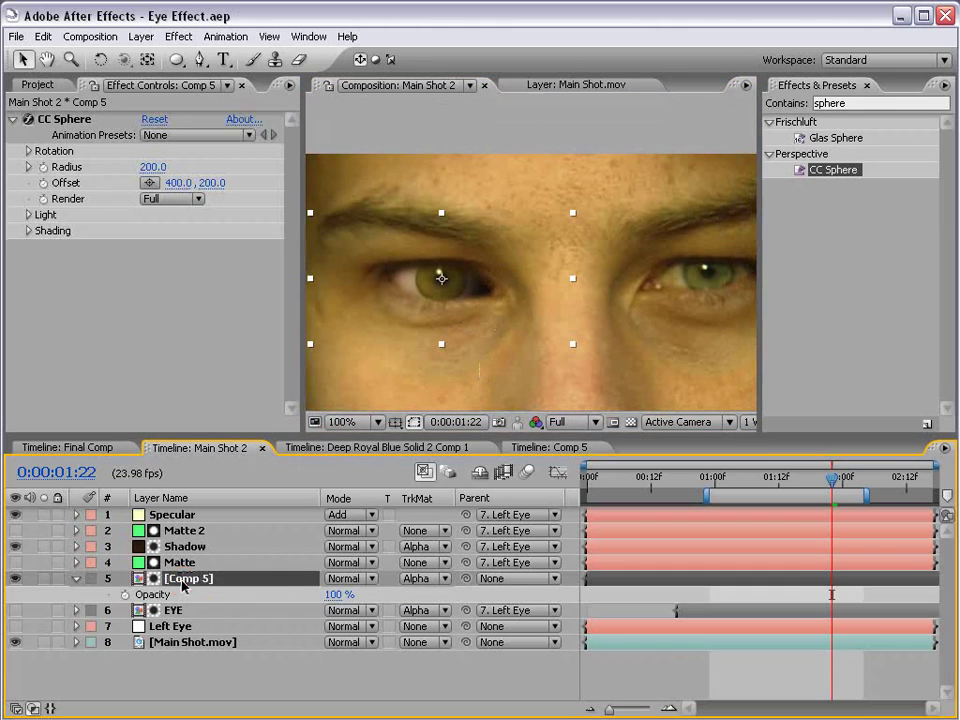
click(28, 215)
click(153, 231)
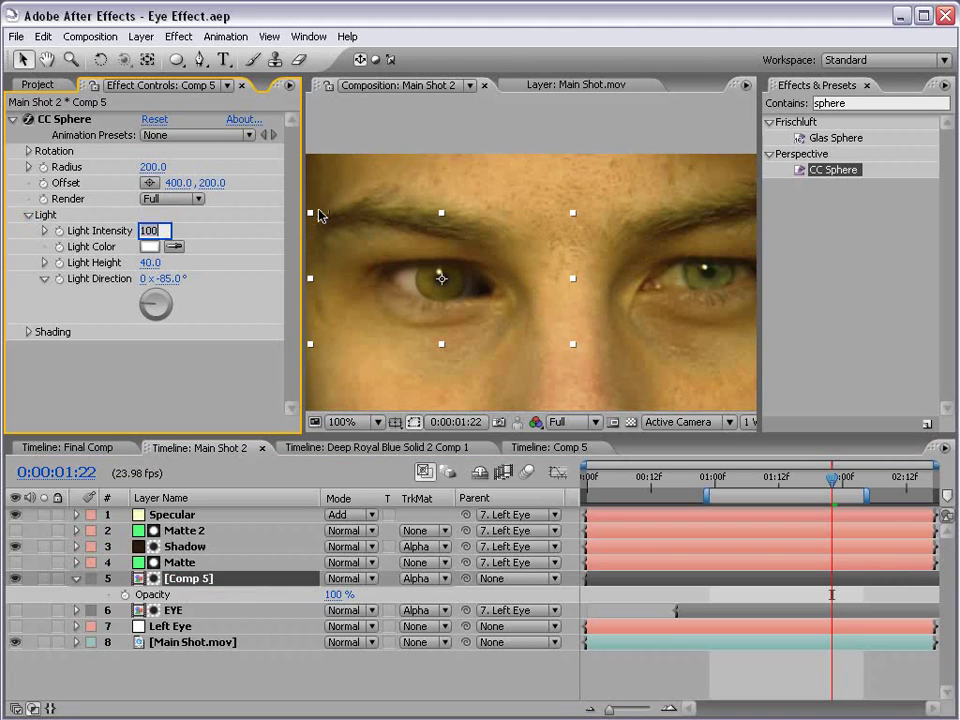
text(0)
key(Return)
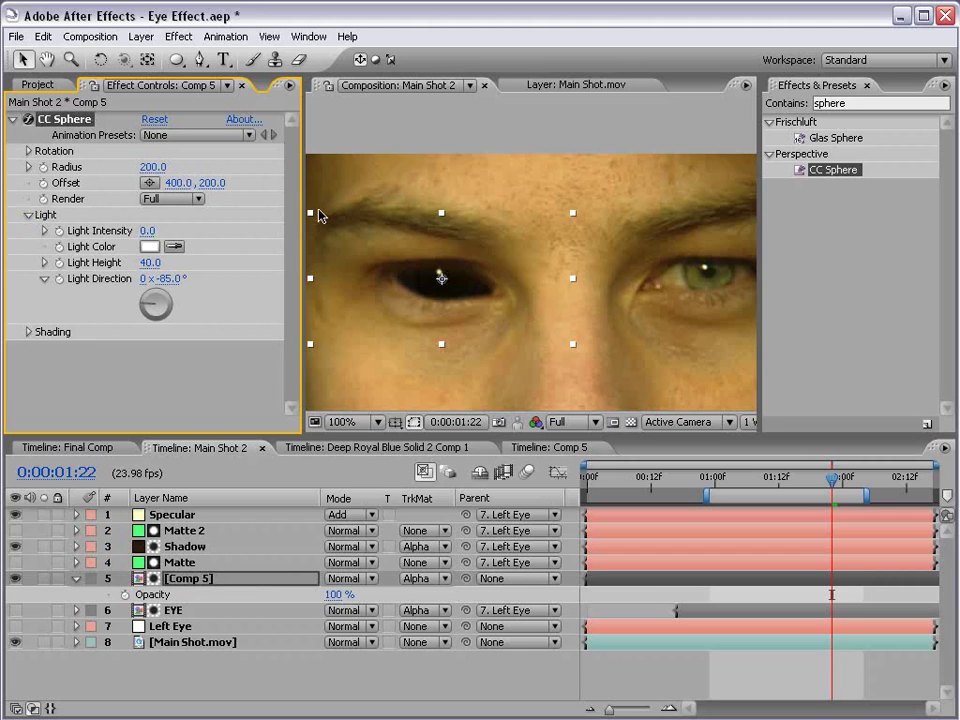
click(28, 215)
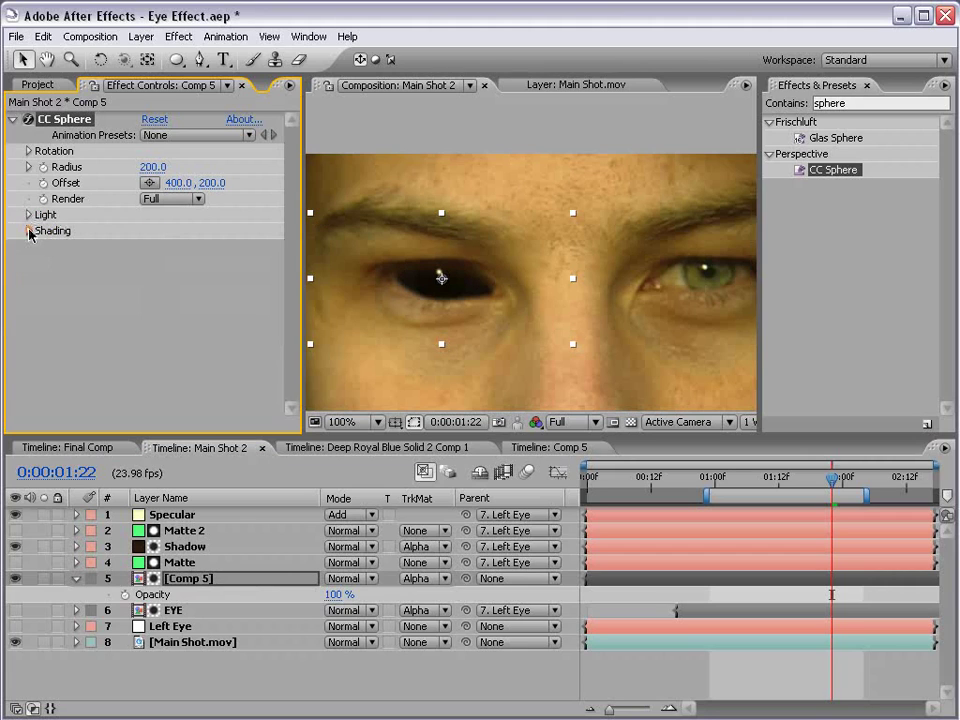
Set CC Sphere's Diffuse and Specular shading to 0
click(28, 231)
click(153, 262)
text(0)
key(Return)
click(148, 279)
text(0)
key(Return)
Raise CC Sphere's Ambient shading to 80, then to 95
click(148, 247)
text(80)
key(Return)
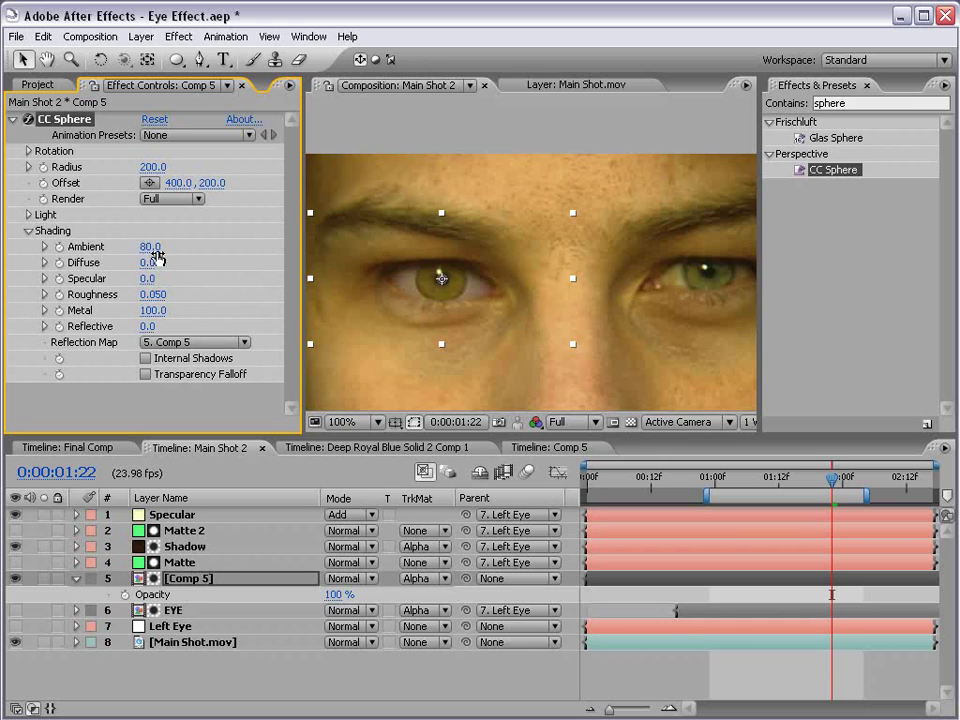
drag(147, 249, 163, 246)
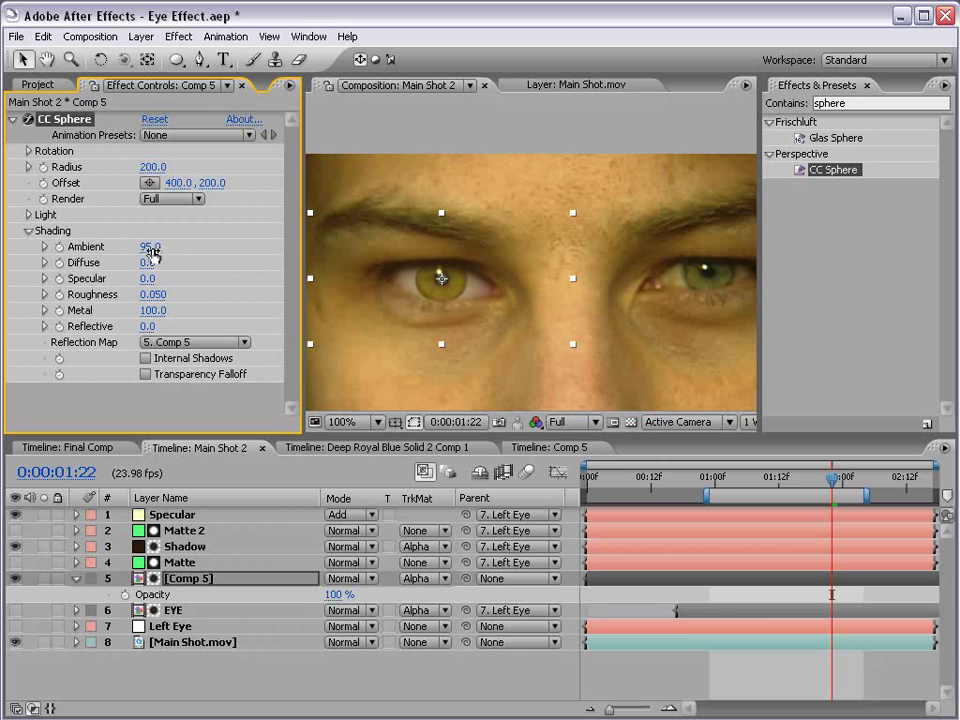
click(628, 716)
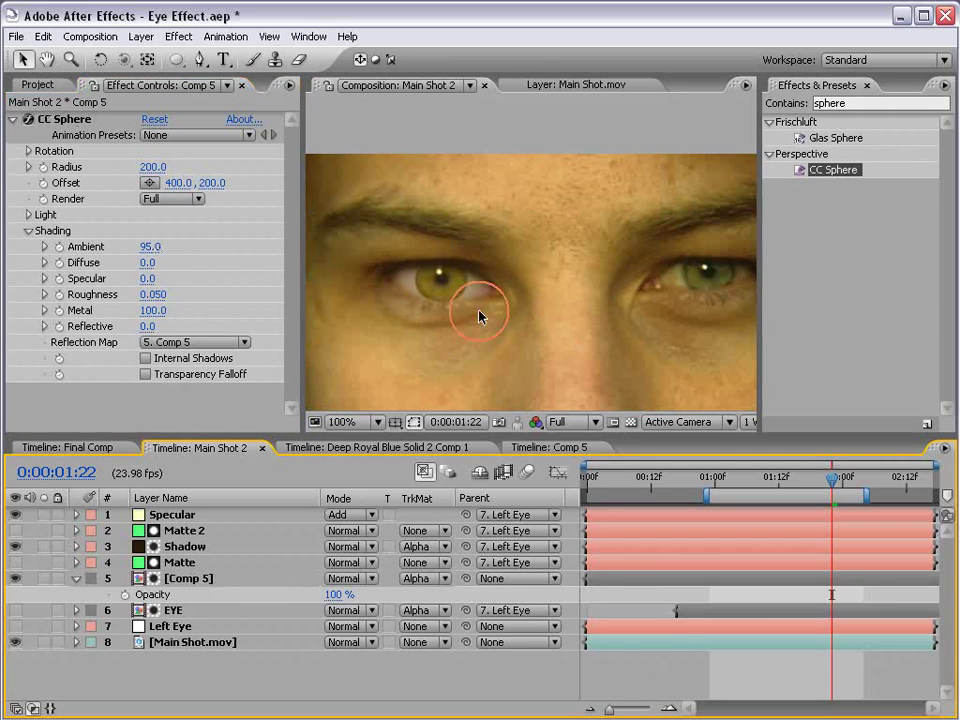
Preview the Comp 5 eyeball over time and compare it with the Main Shot 2 composite
click(530, 447)
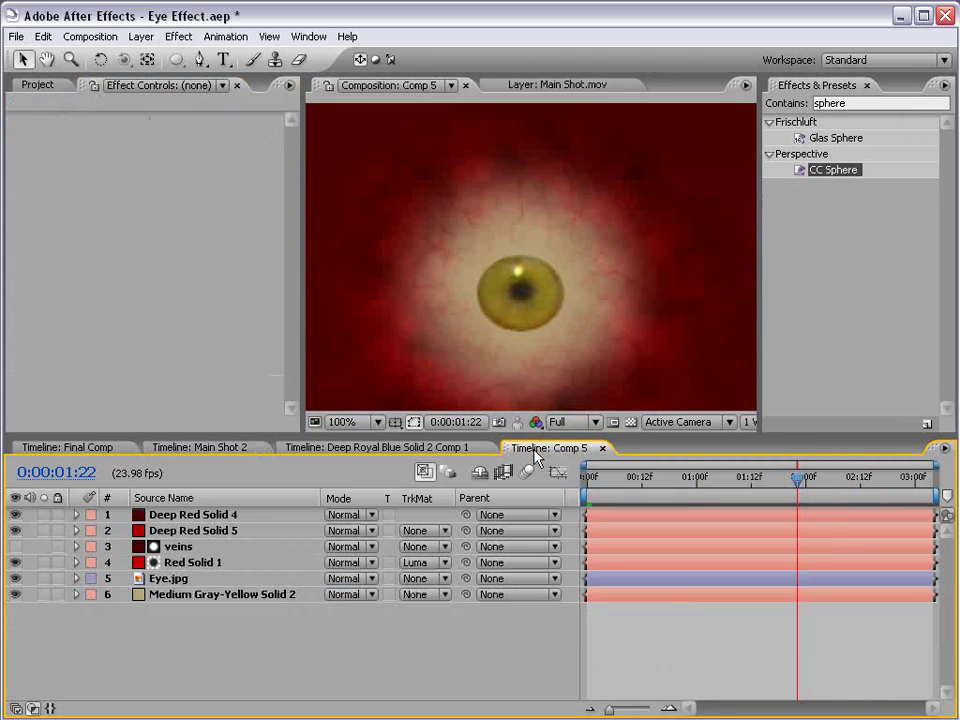
click(230, 447)
click(548, 447)
drag(648, 488, 784, 493)
click(200, 447)
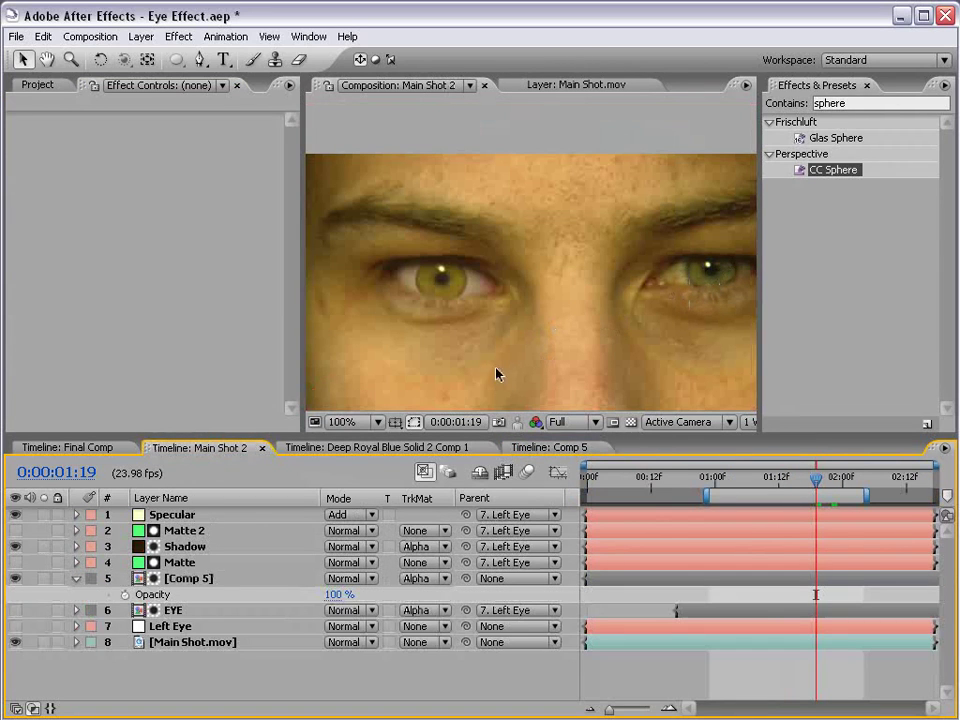
click(538, 447)
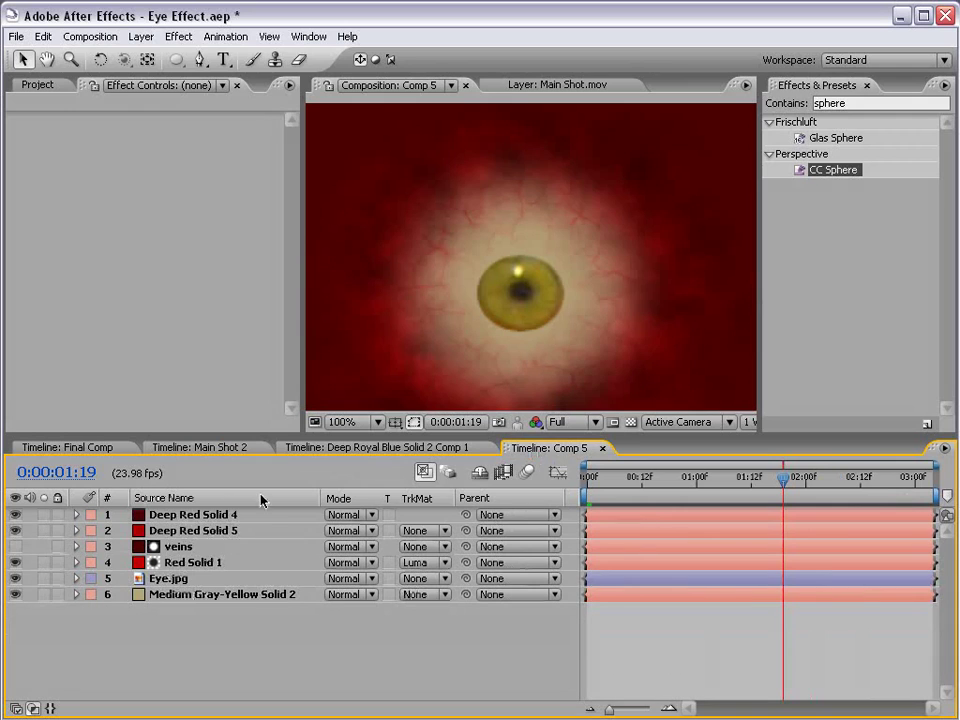
Add Curves to Eye.jpg, pulling the Red and RGB curves down slightly to darken the iris
click(165, 579)
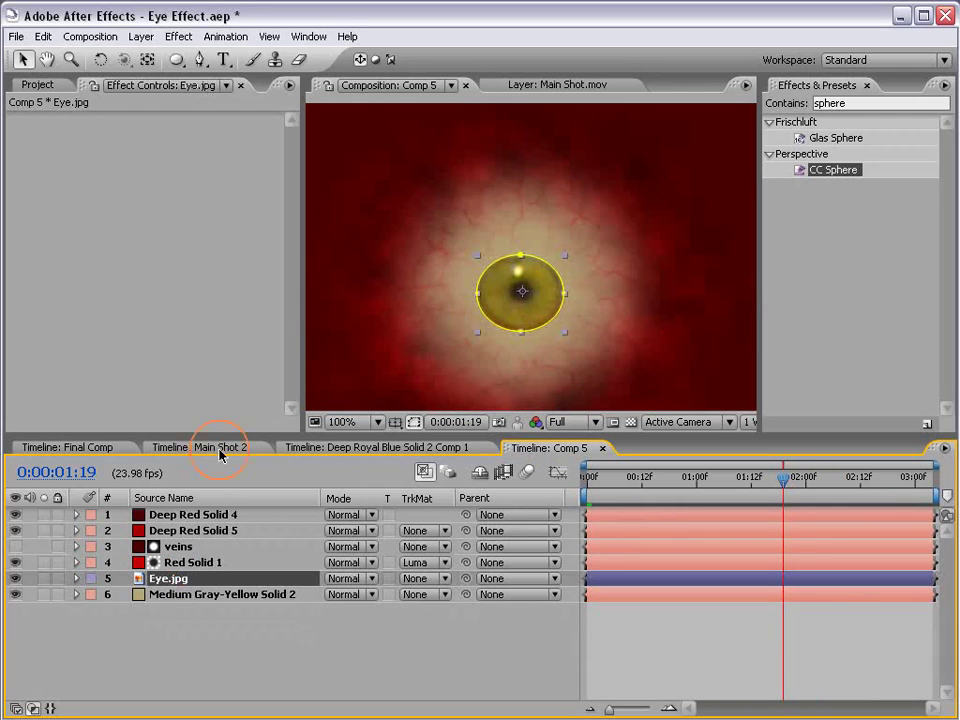
click(178, 36)
mouse_move(222, 232)
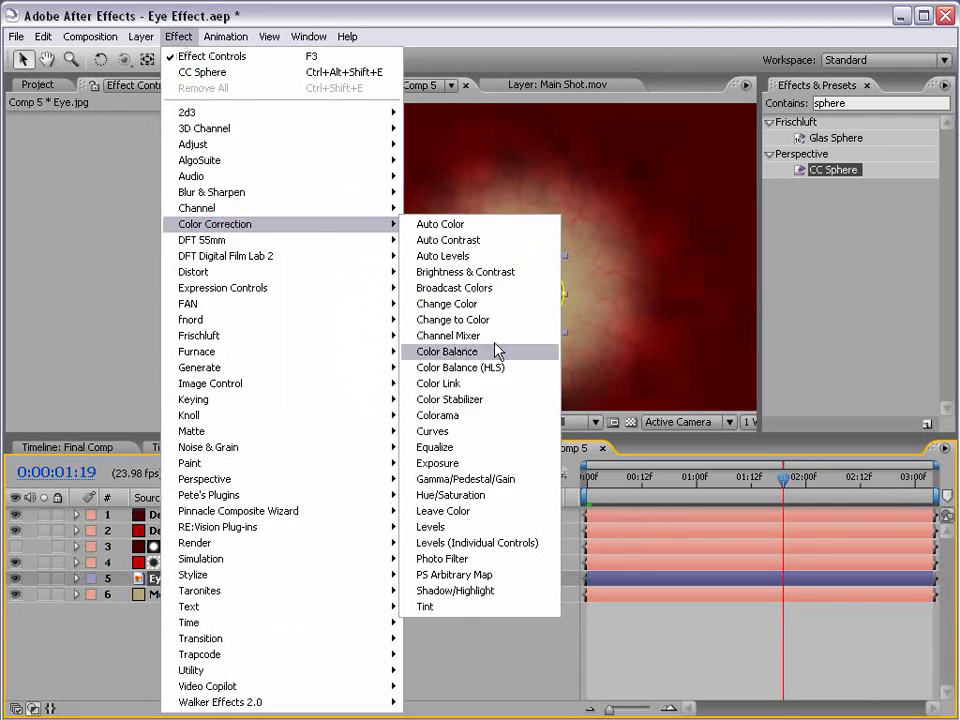
click(470, 431)
click(172, 151)
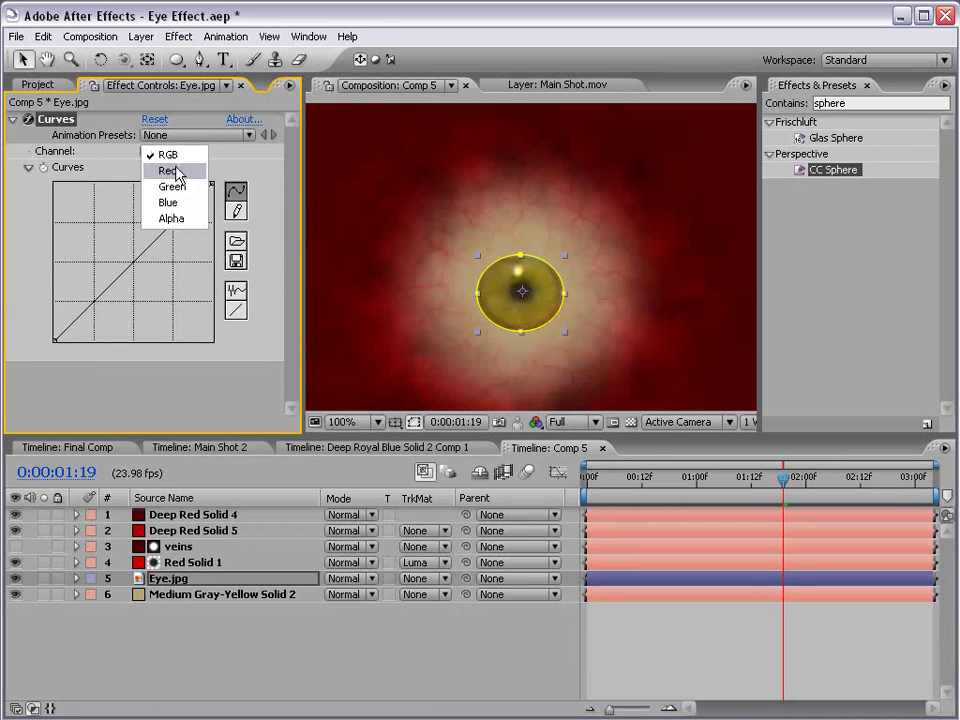
click(168, 171)
drag(137, 259, 139, 266)
click(157, 156)
click(162, 143)
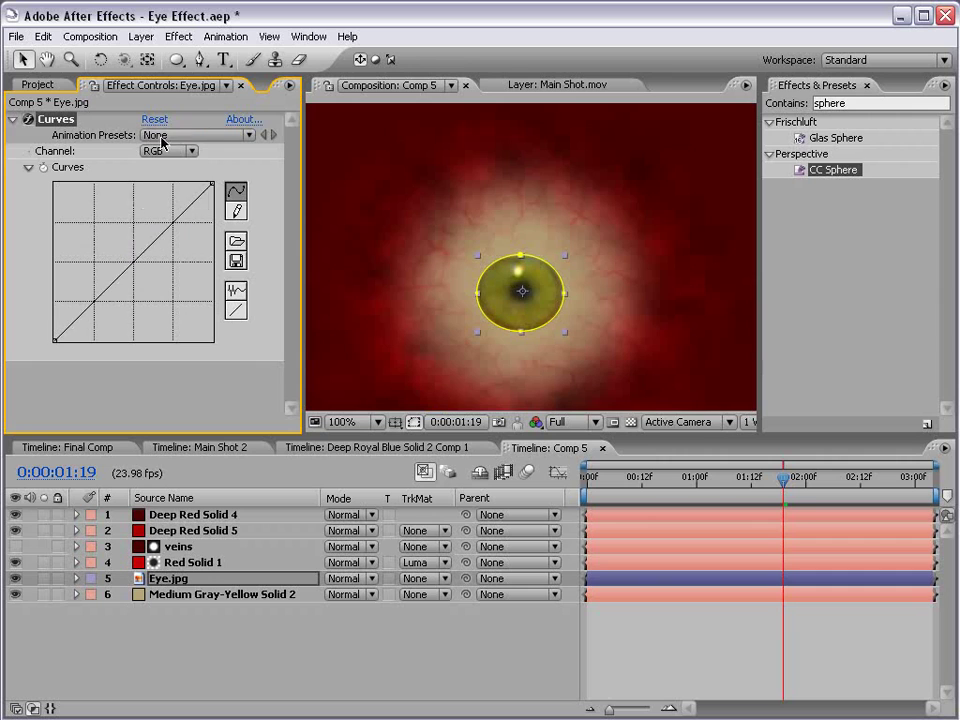
drag(141, 257, 146, 263)
Close the Deep Royal Blue Solid 2 Comp 1 timeline
click(332, 447)
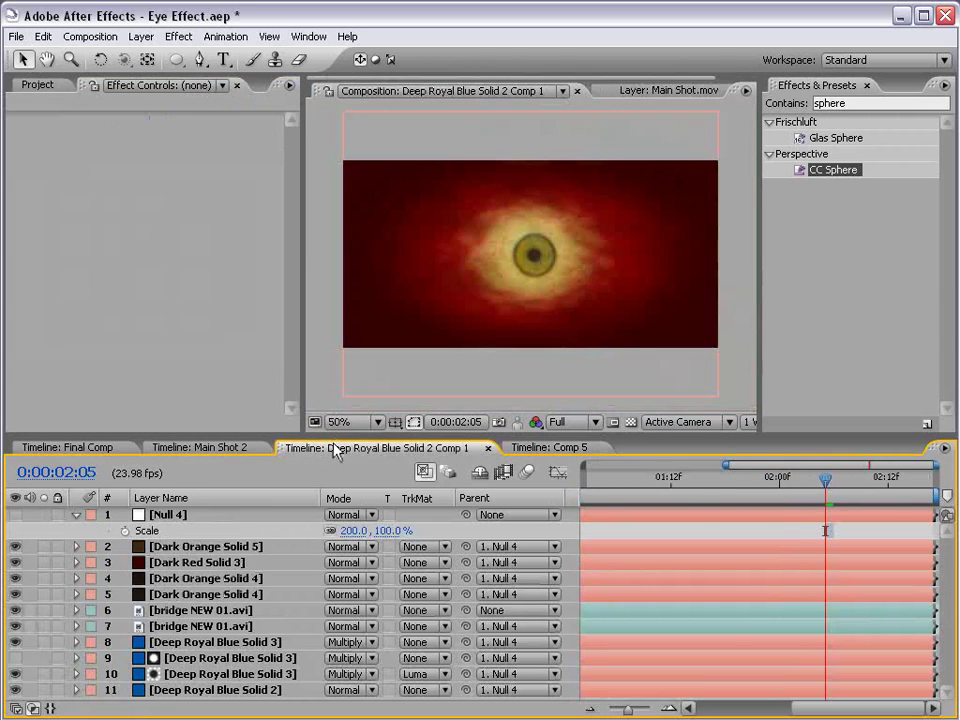
click(190, 450)
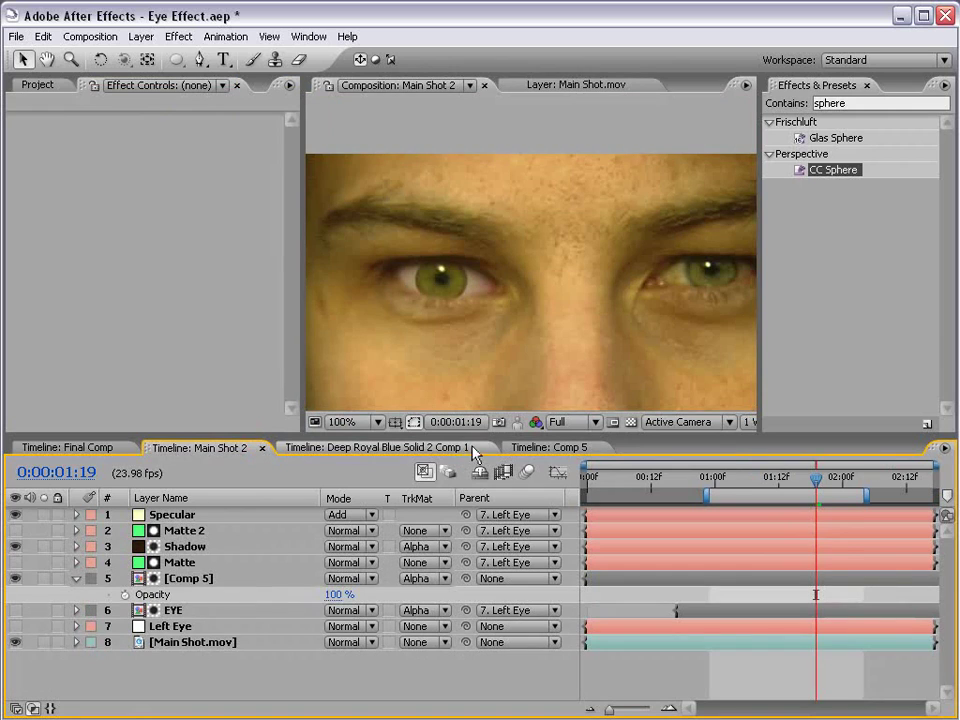
click(476, 450)
click(487, 449)
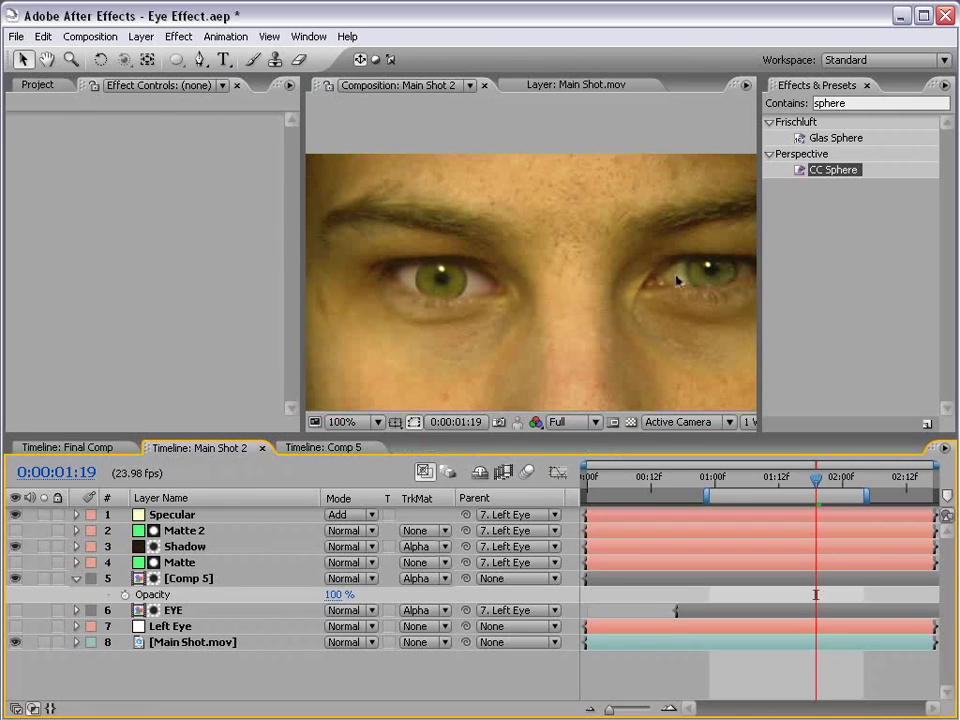
Shift Medium Gray-Yellow Solid 2's hue to a greener yellow, B4B962
click(311, 449)
click(201, 595)
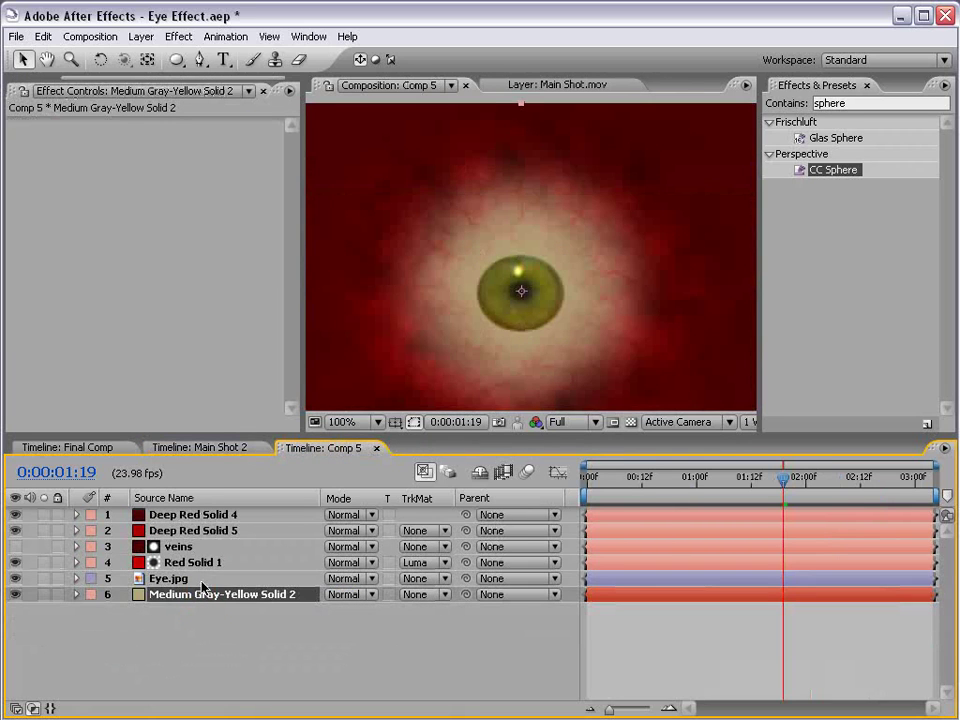
click(142, 37)
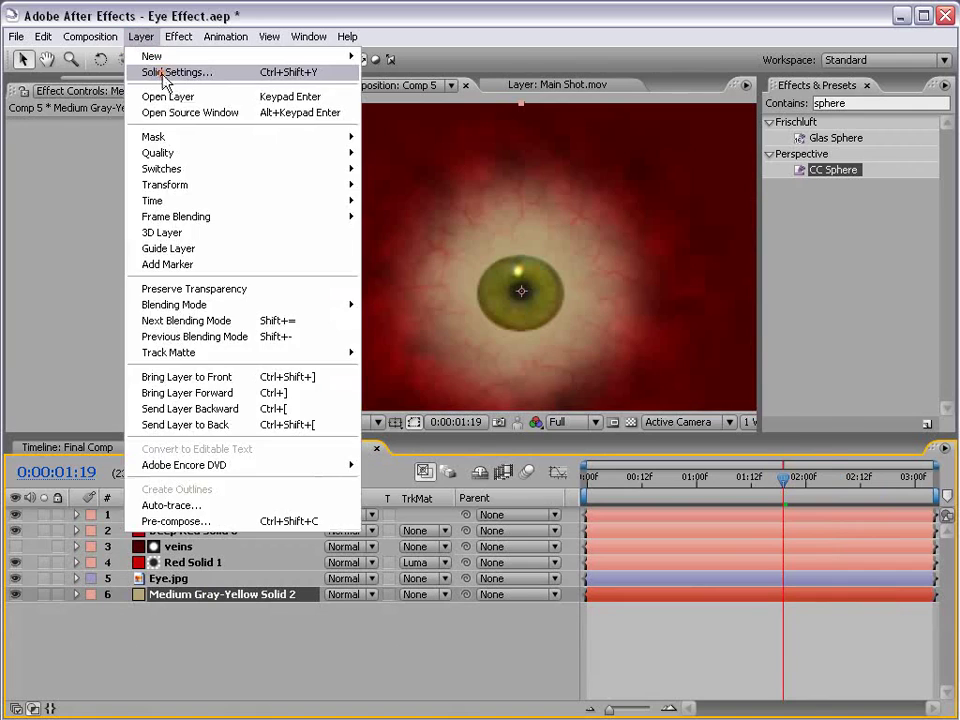
click(131, 70)
click(544, 573)
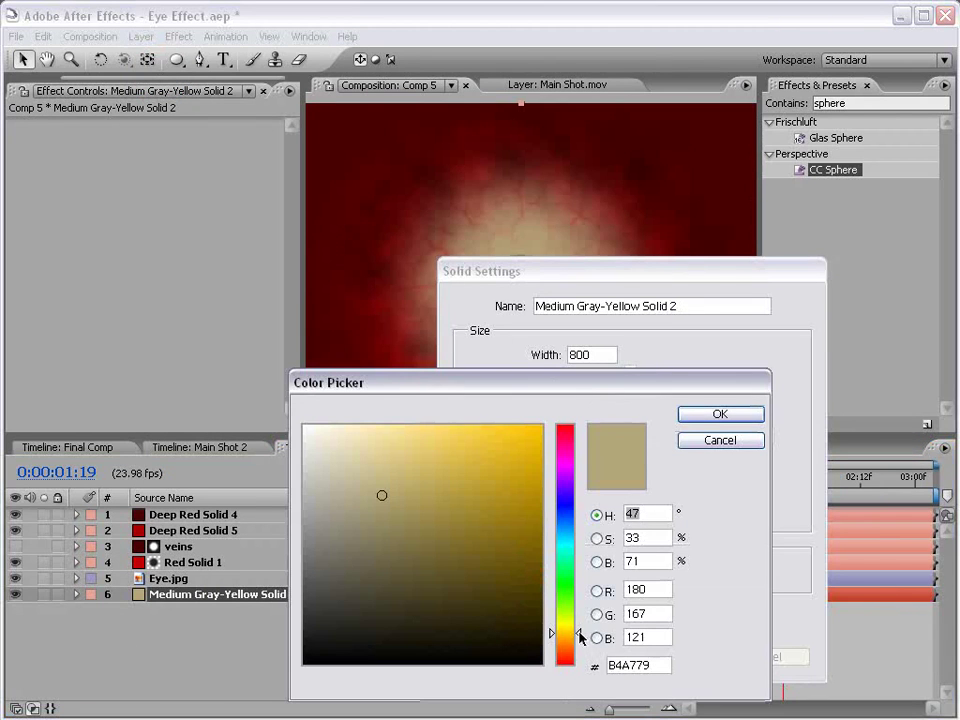
click(576, 627)
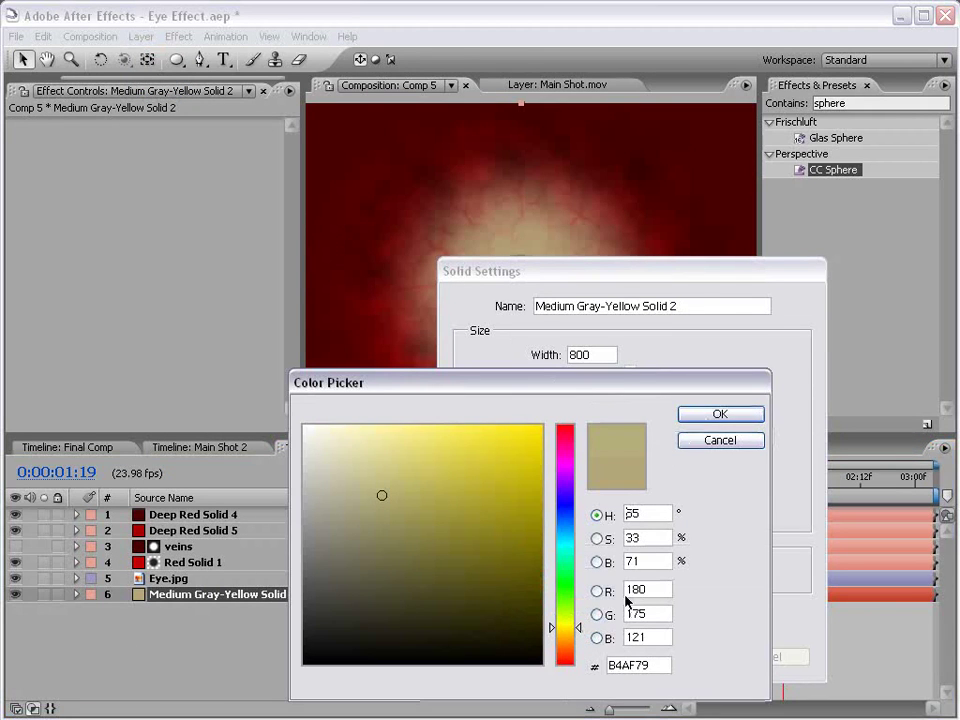
drag(578, 630, 578, 625)
click(705, 411)
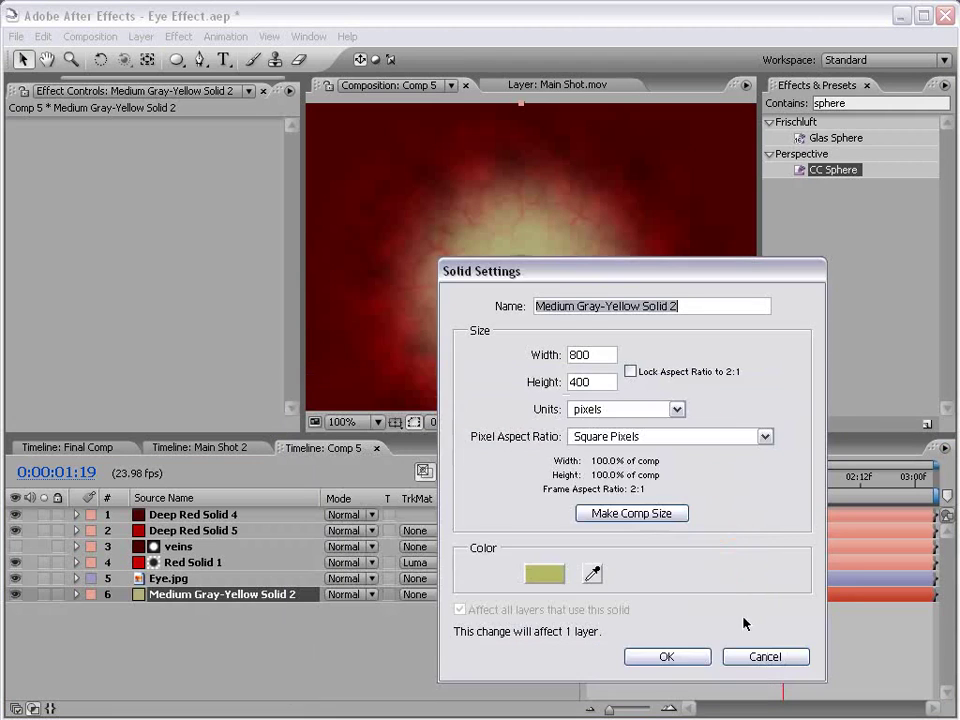
click(666, 656)
Inspect the composited eye up close in Main Shot 2
click(219, 449)
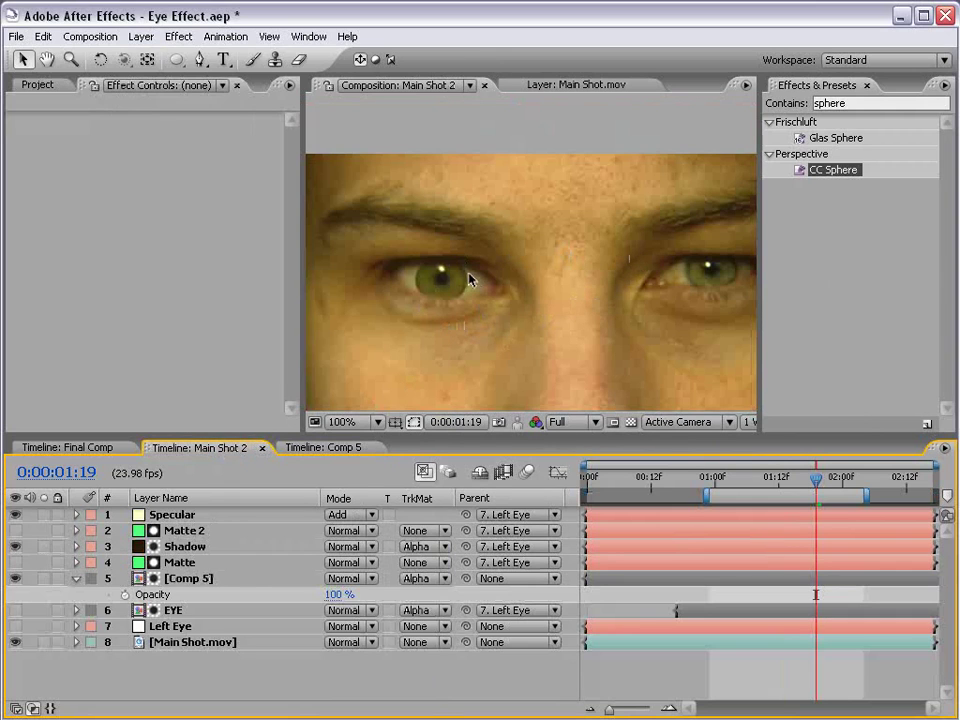
key(period)
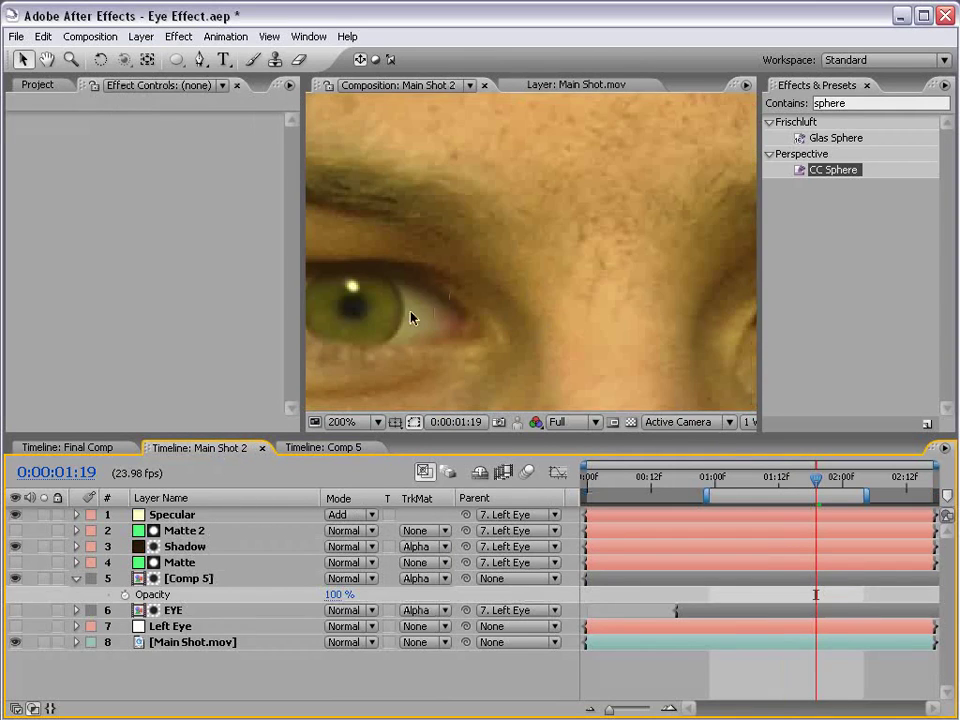
key(h)
drag(403, 318, 463, 445)
key(comma)
In Comp 5, give the Eye.jpg iris mask a Mask Feather of 4 pixels
click(318, 447)
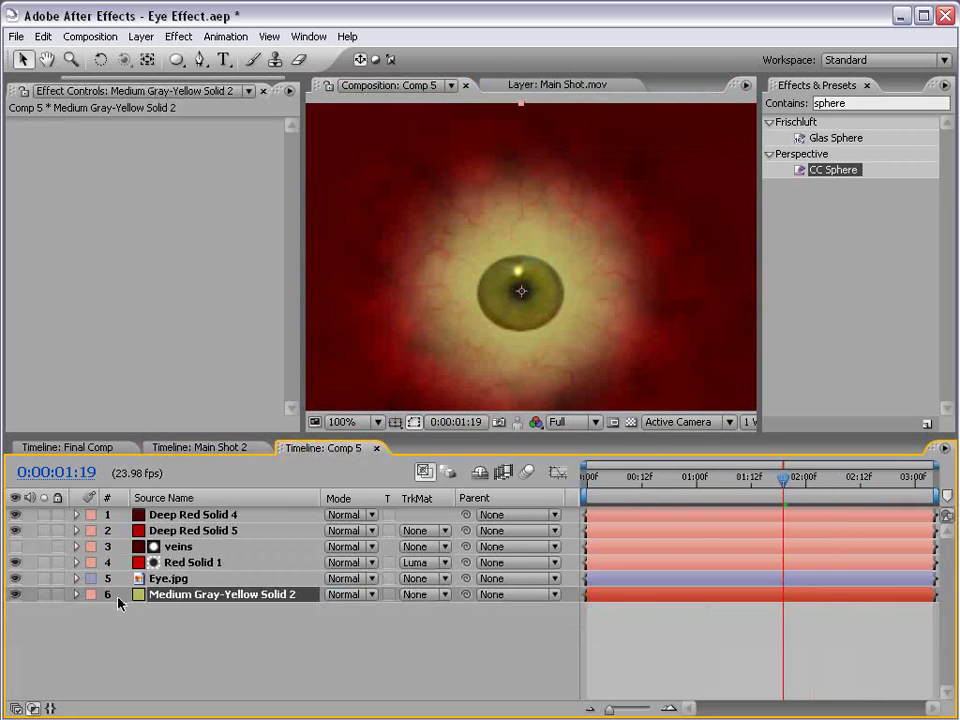
click(170, 579)
key(f)
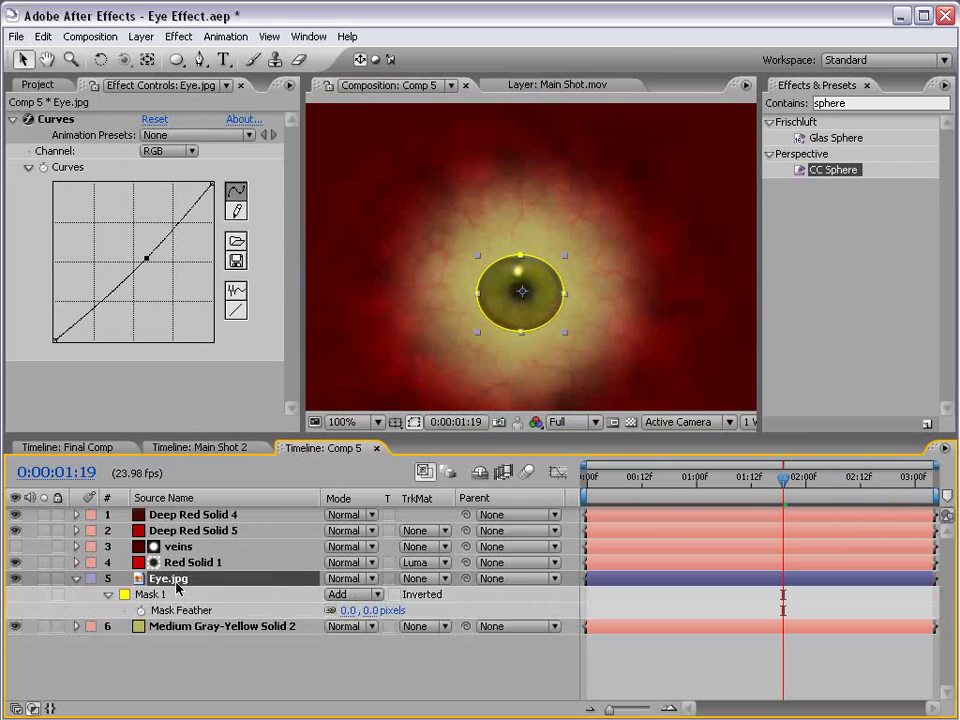
click(364, 609)
text(4)
key(Return)
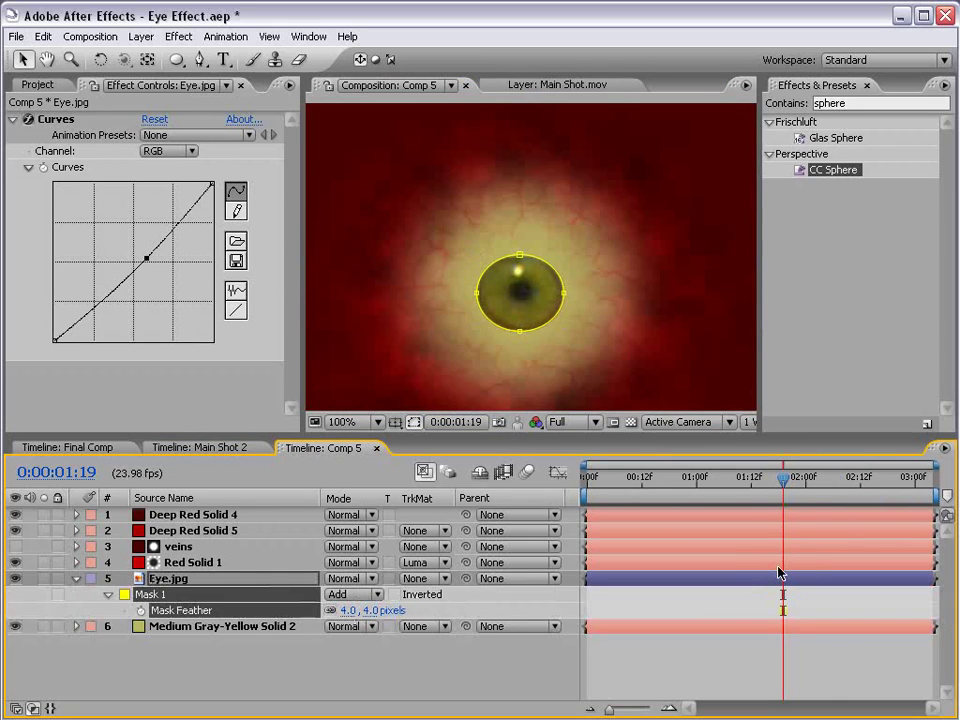
click(624, 638)
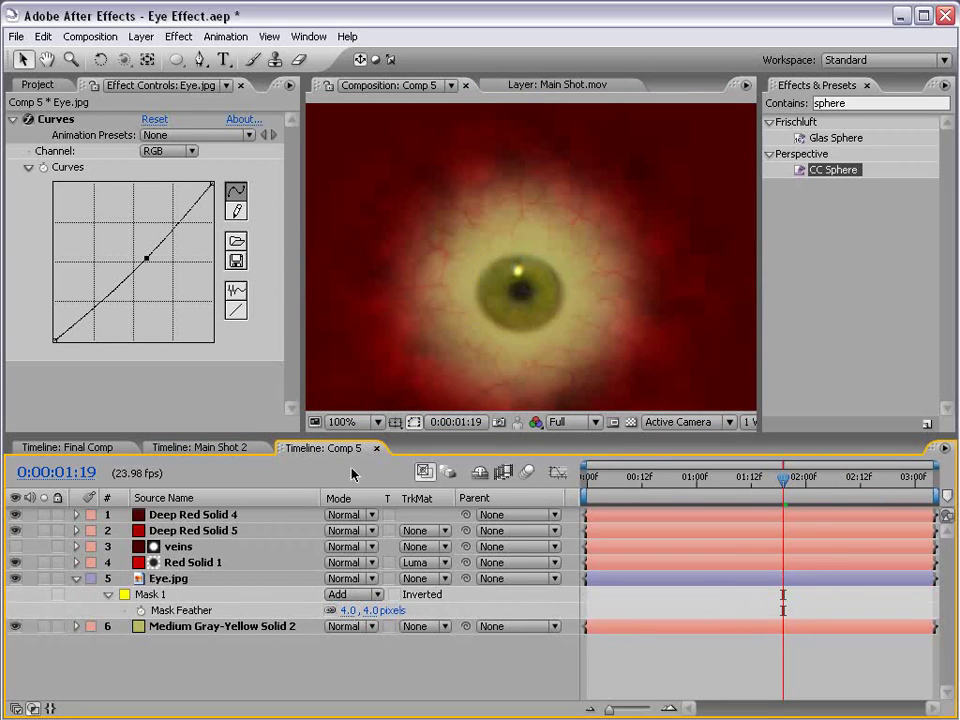
Compare the softened eye over the face in Main Shot 2, then return to Comp 5
click(185, 448)
key(h)
drag(692, 358, 583, 322)
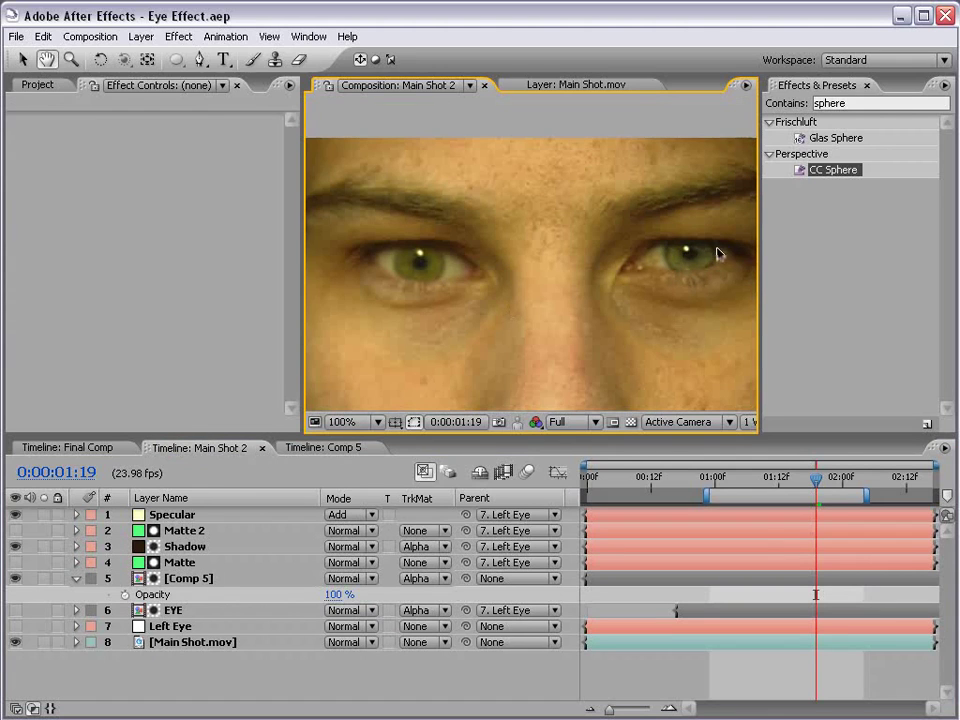
key(v)
click(321, 448)
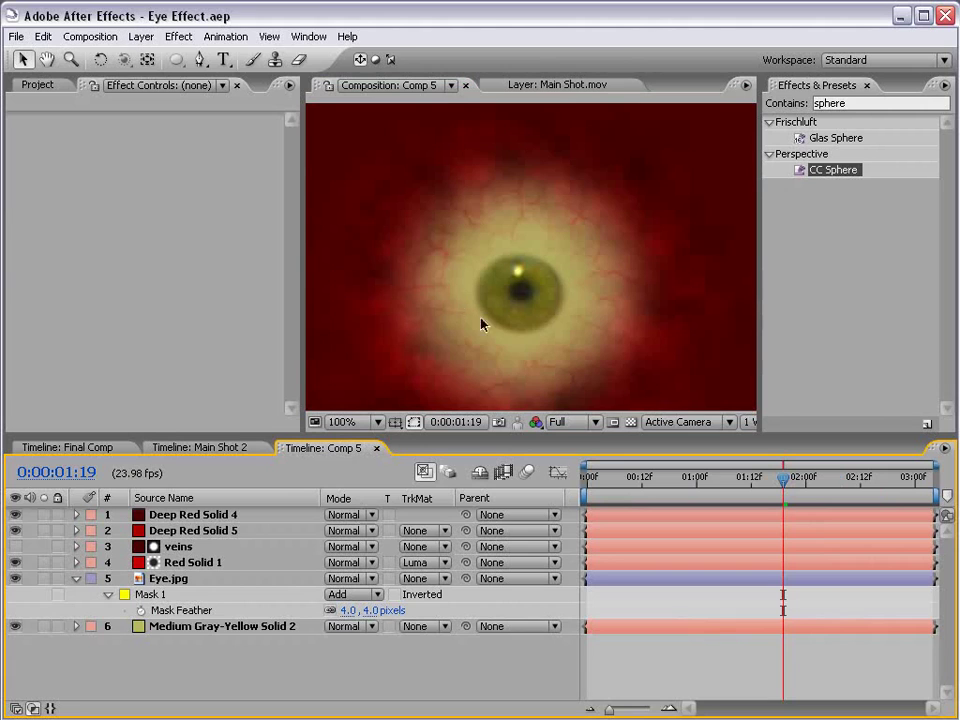
Create Dark Yellow Solid 2 using the sampled dark pupil colour, and hide it
click(141, 36)
mouse_move(326, 58)
click(395, 71)
drag(520, 271, 731, 236)
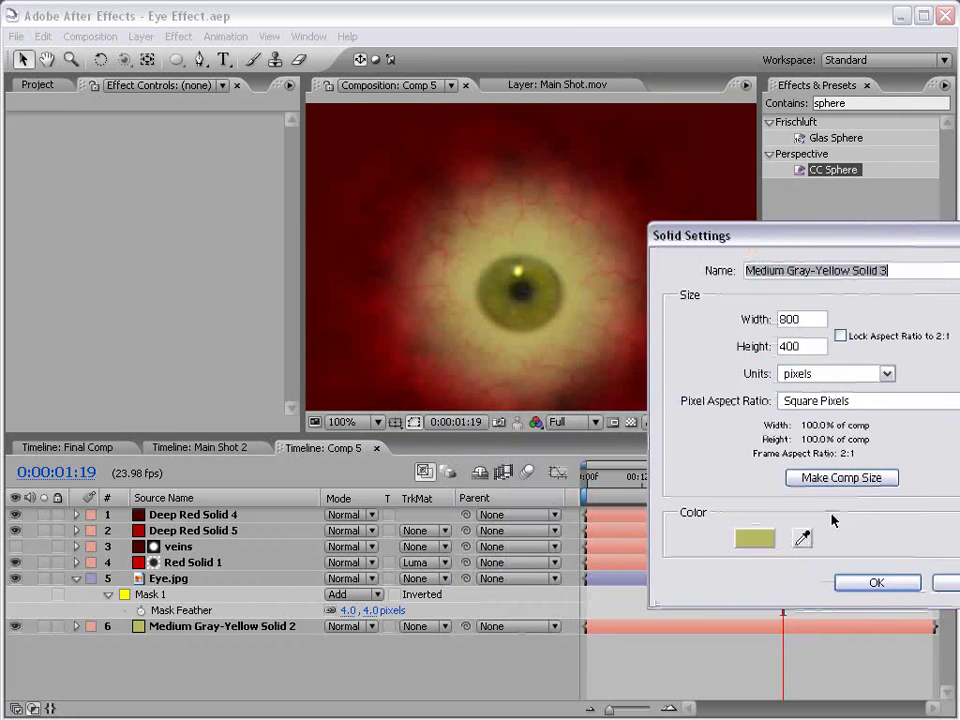
click(525, 292)
click(873, 583)
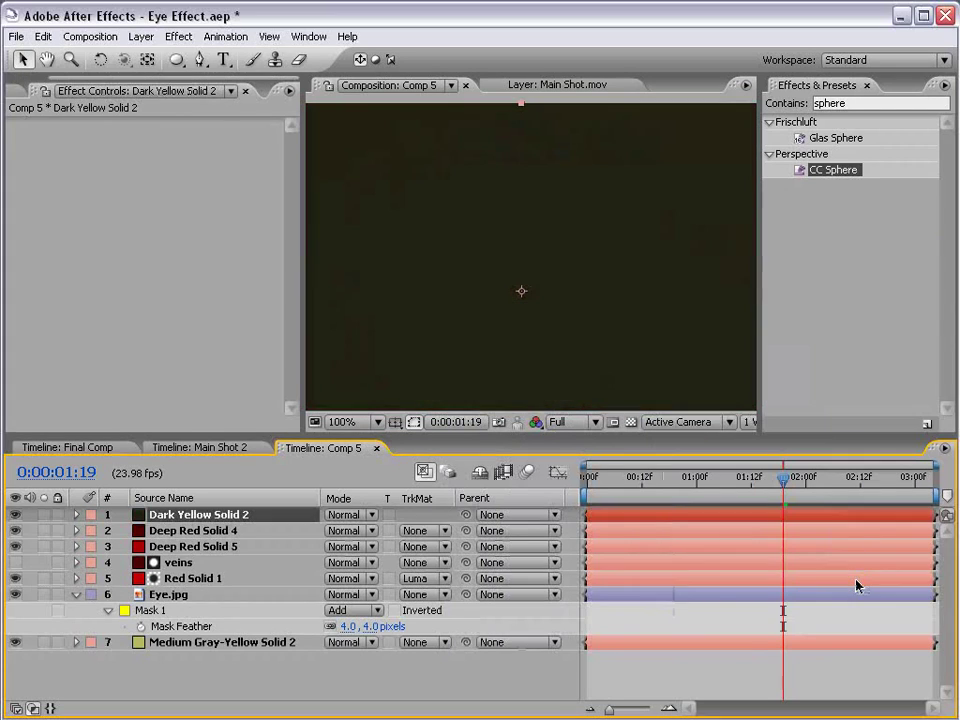
click(15, 515)
Draw a circular elliptical mask around the iris on the solid and duplicate Mask 1
drag(176, 60, 250, 80)
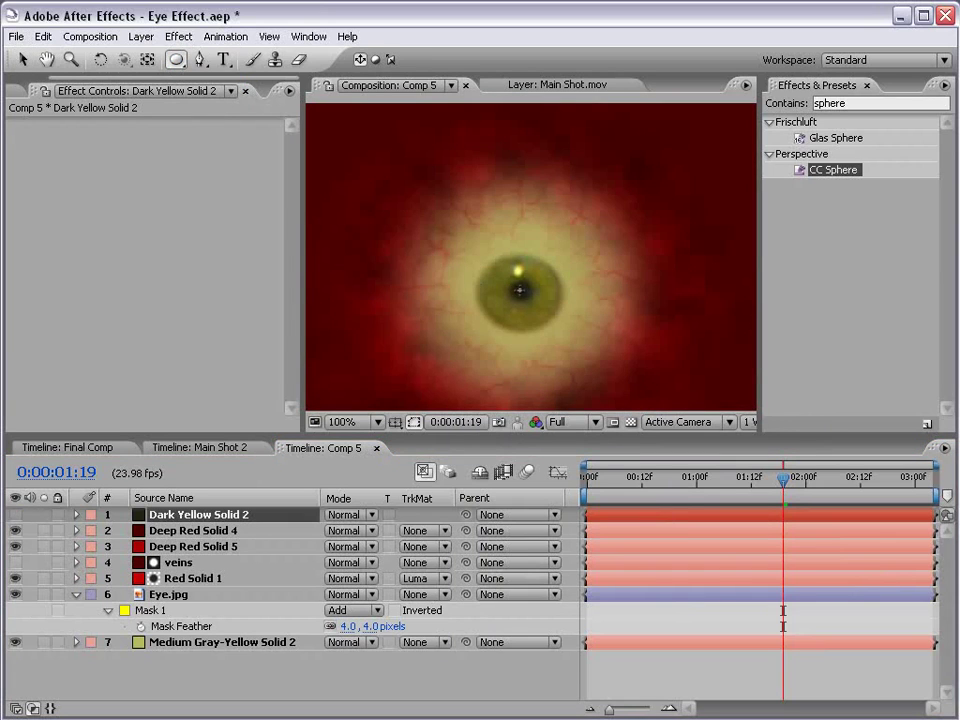
drag(519, 289, 565, 335)
key(v)
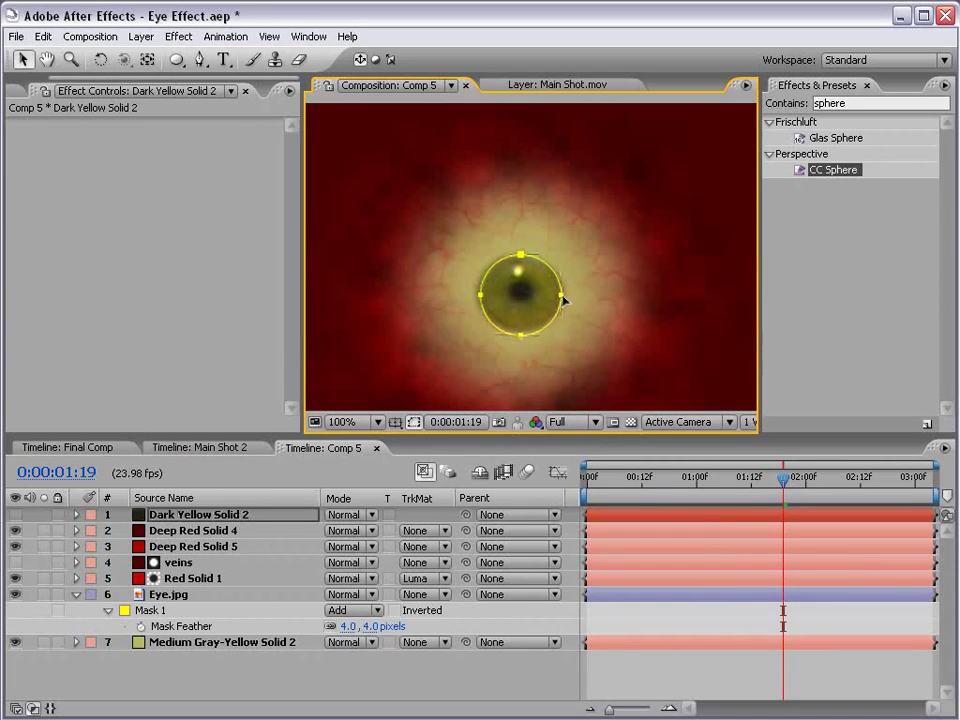
click(176, 516)
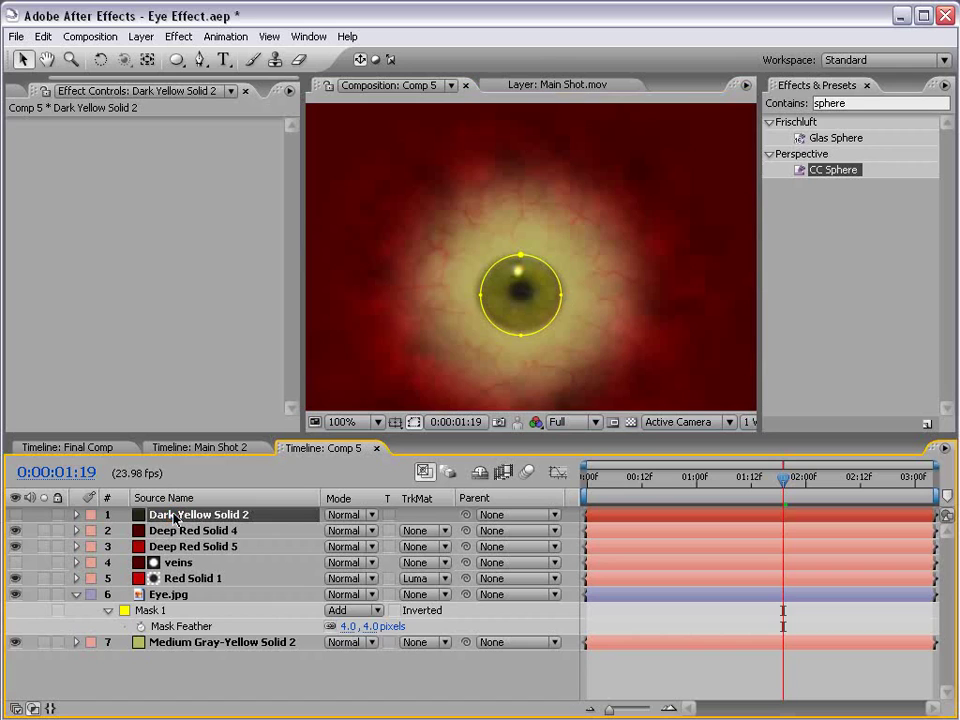
key(m)
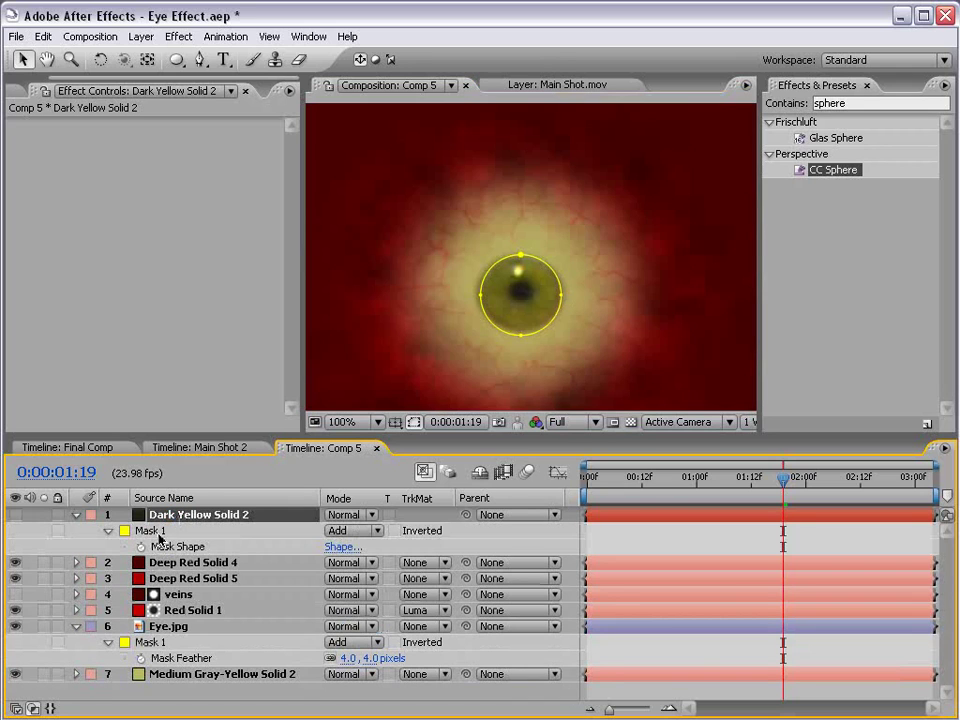
click(158, 535)
click(43, 36)
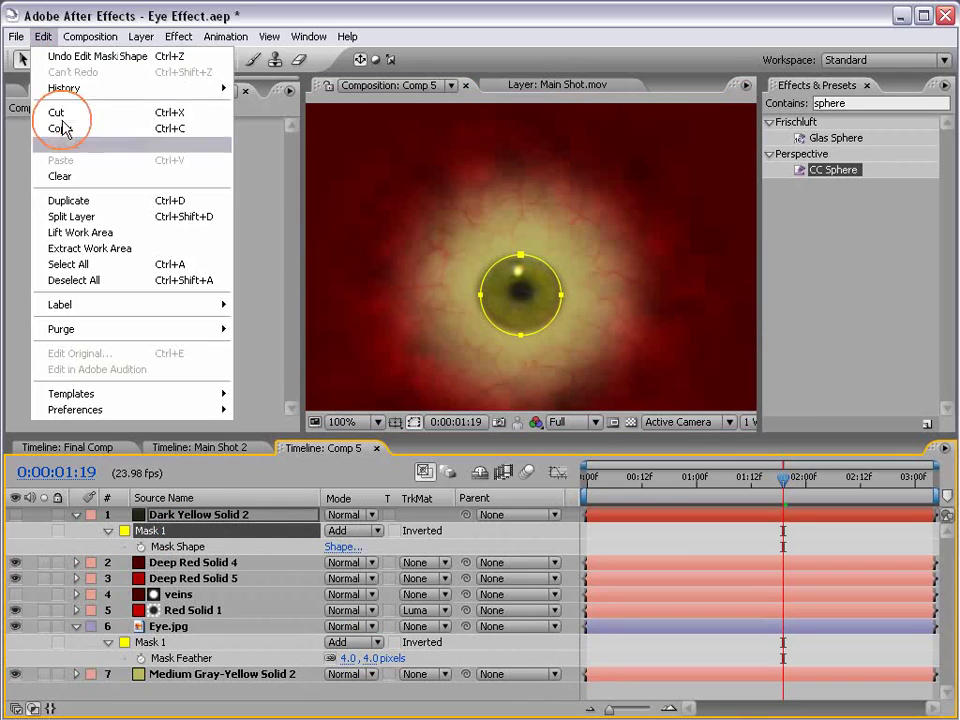
click(68, 201)
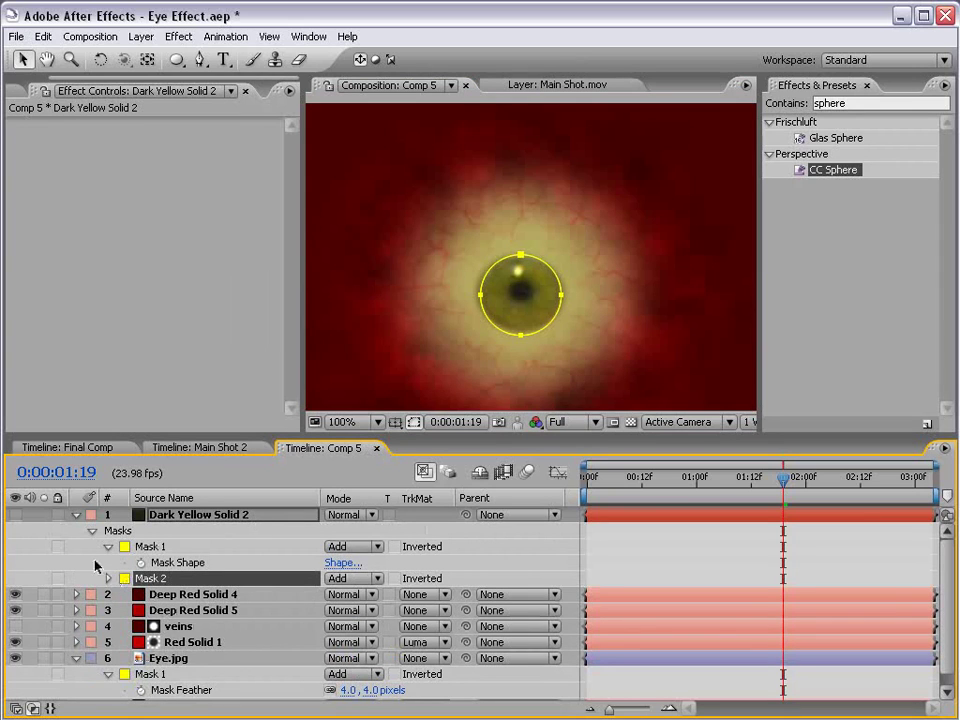
Show the solid, set Mask 2 to Subtract, and shrink its Mask Expansion into a thin ring
click(15, 514)
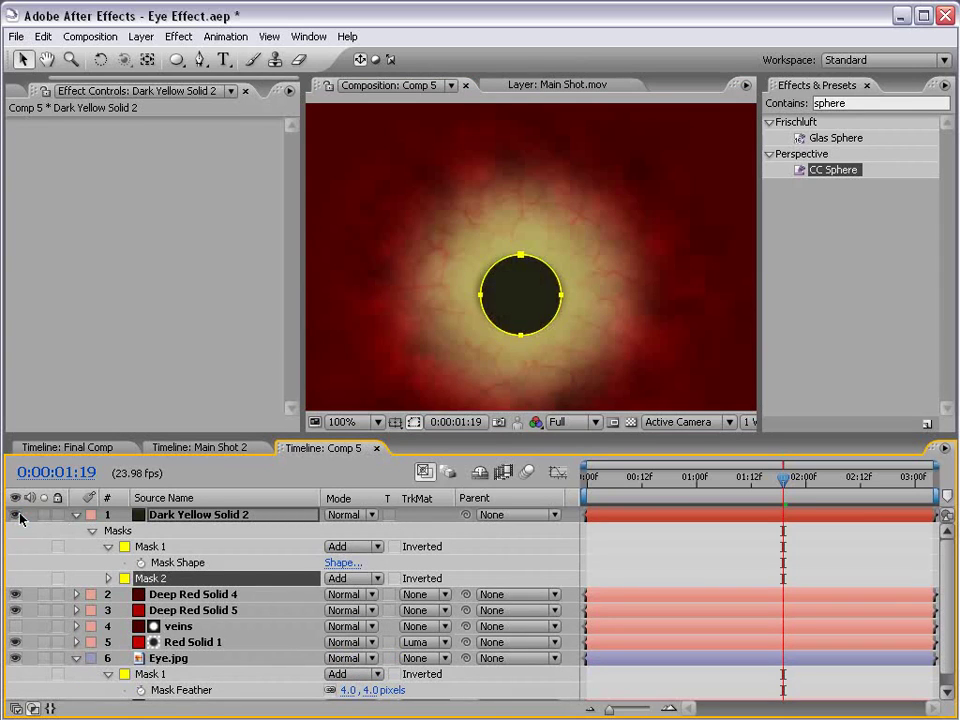
click(352, 578)
click(350, 591)
click(461, 551)
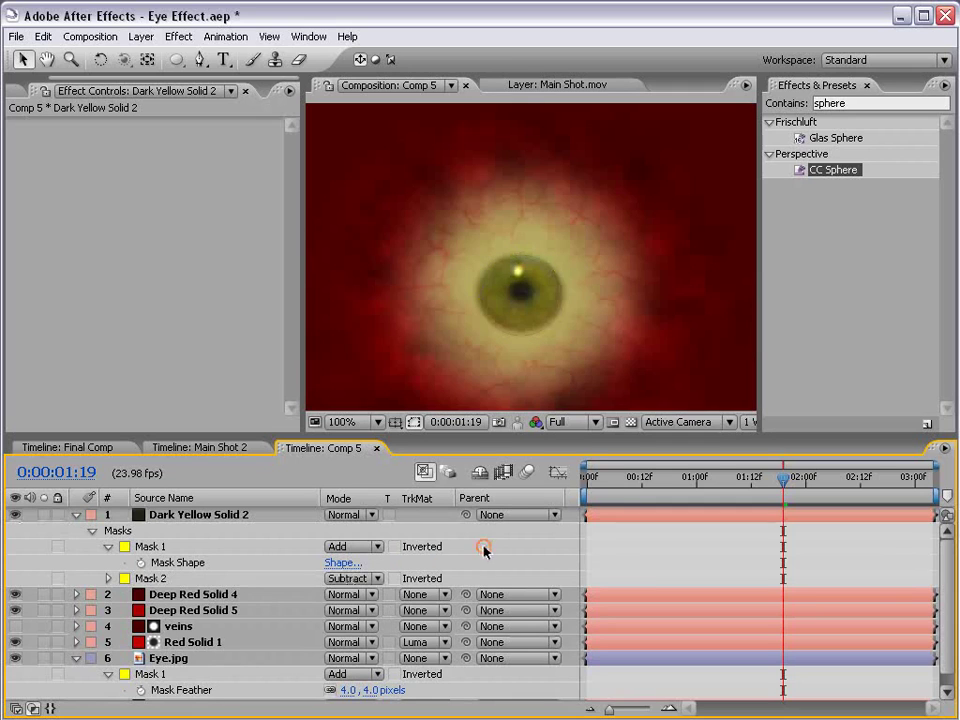
click(108, 578)
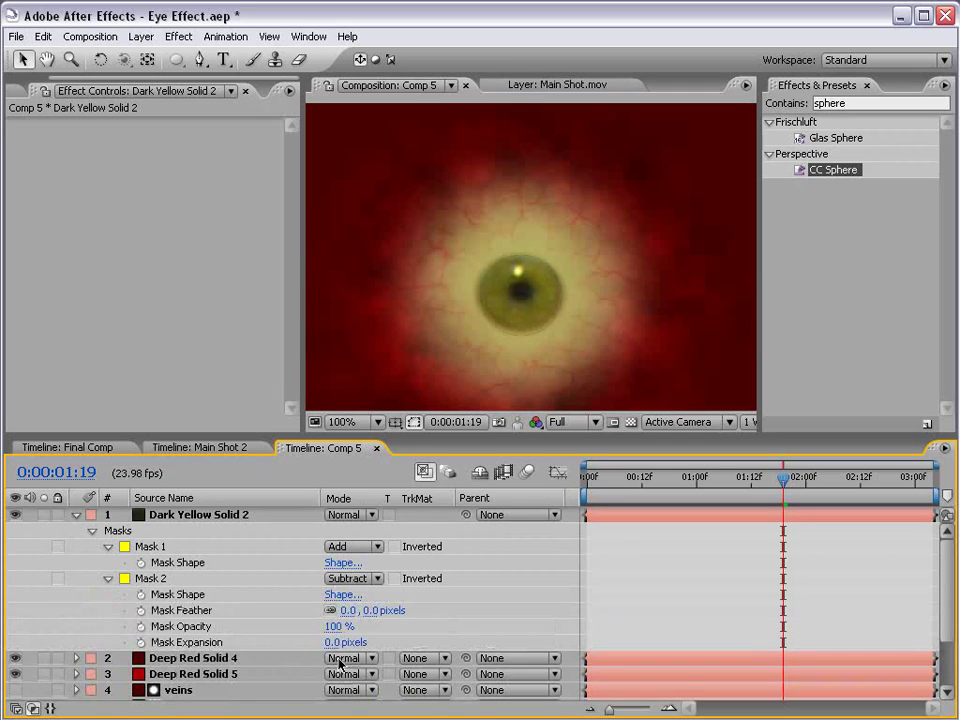
drag(328, 642, 325, 641)
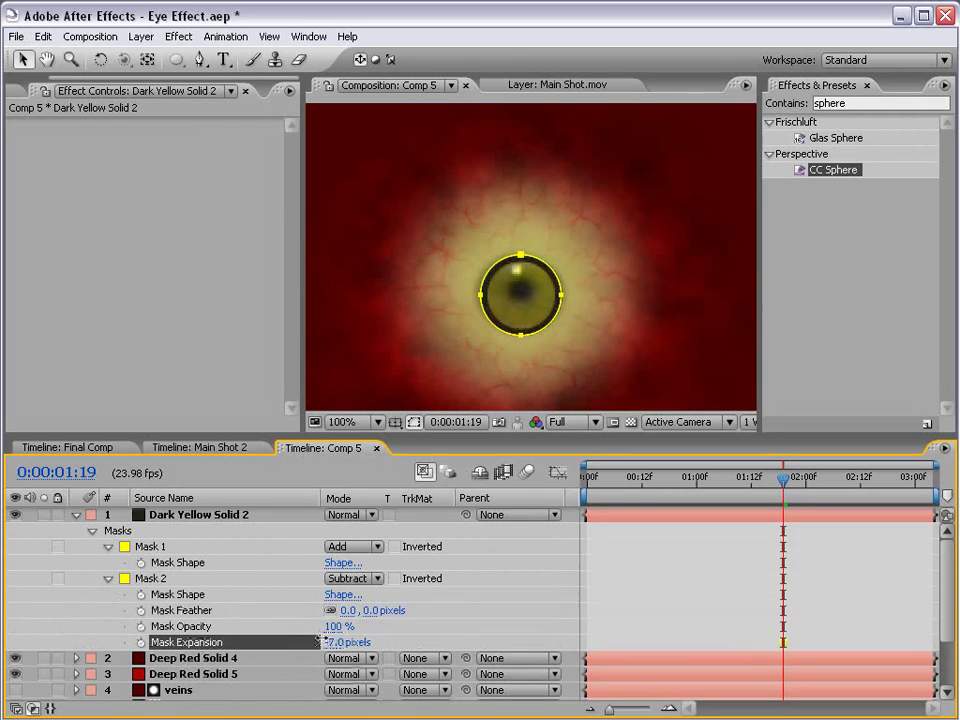
click(641, 594)
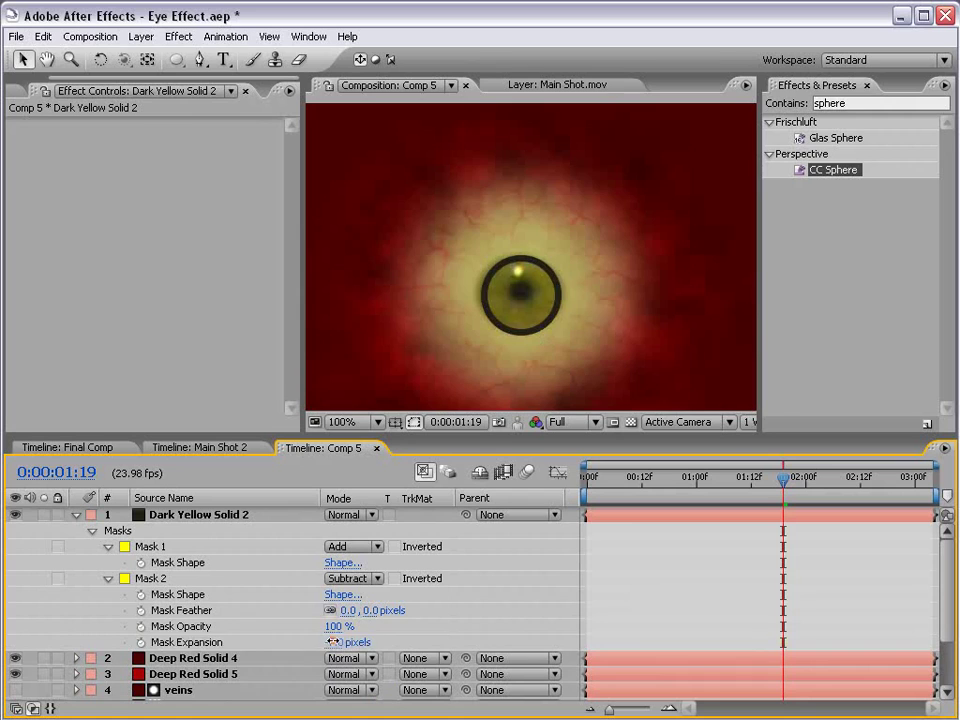
drag(328, 642, 333, 641)
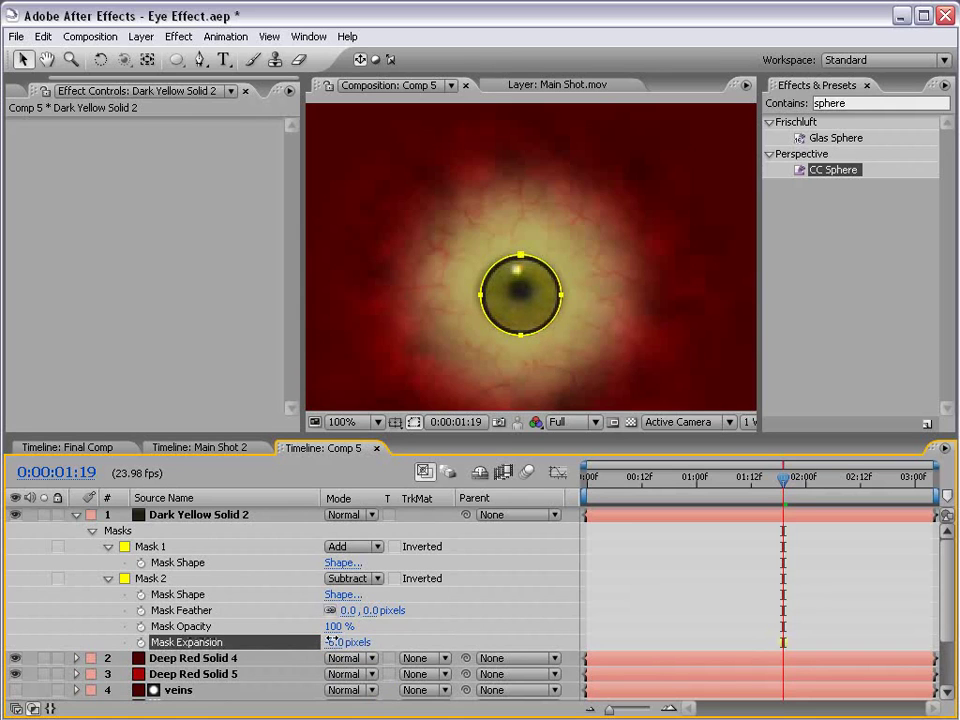
Apply Fast Blur to Dark Yellow Solid 2 with Blurriness 10
click(148, 578)
click(178, 36)
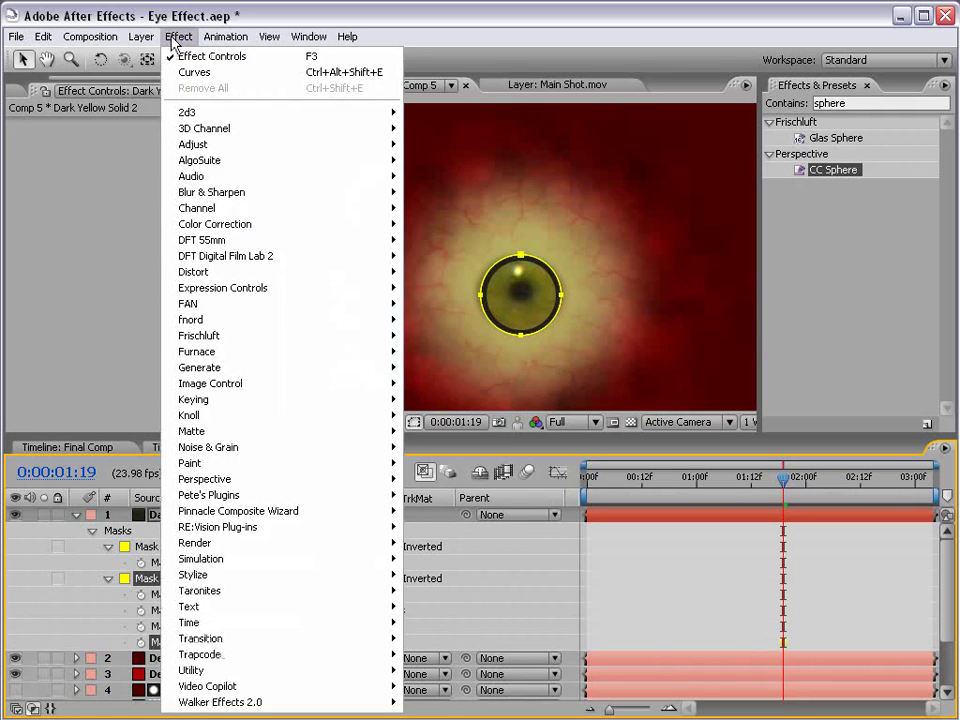
mouse_move(182, 191)
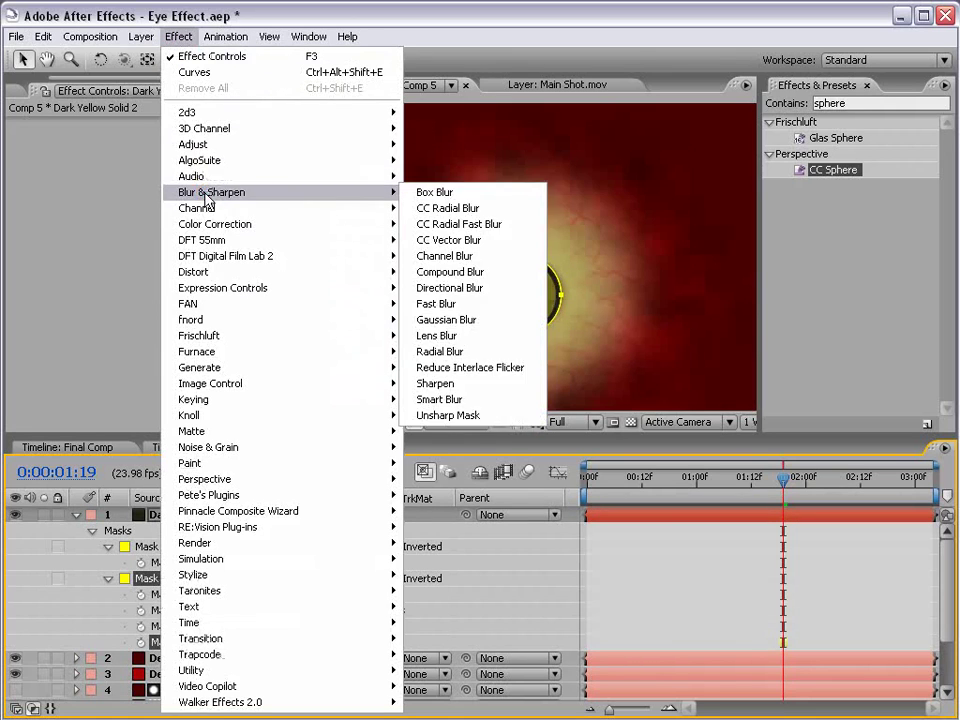
click(478, 306)
click(150, 157)
text(10)
key(Return)
click(615, 549)
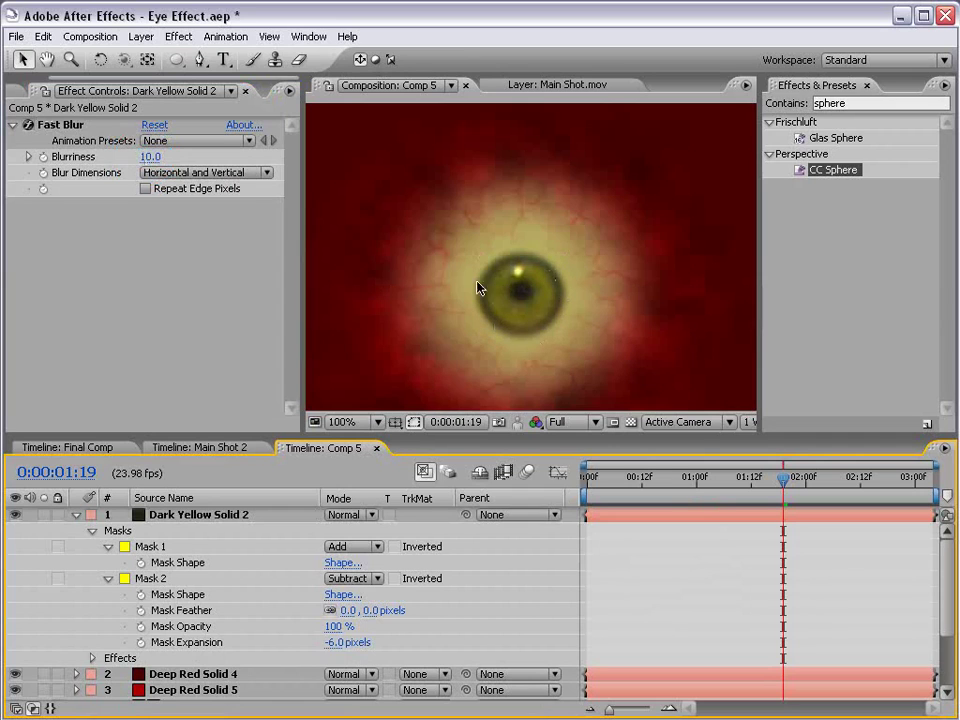
Add Roughen Edges to the ring layer with a Border of 3, then adjust it
click(885, 103)
key(BackSpace)
text(rough)
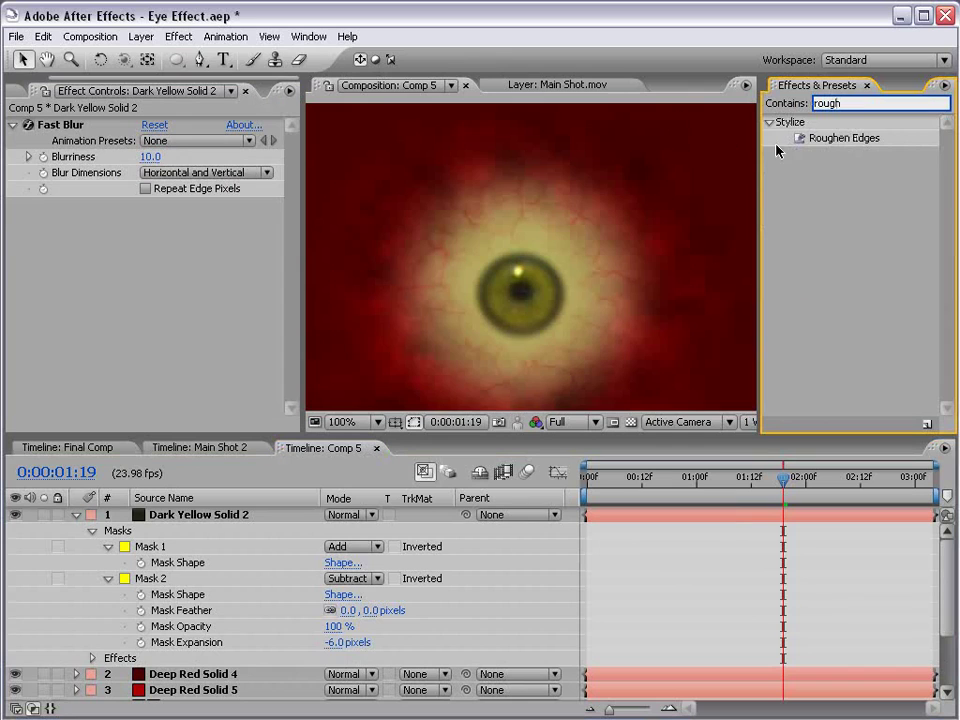
drag(851, 140, 193, 517)
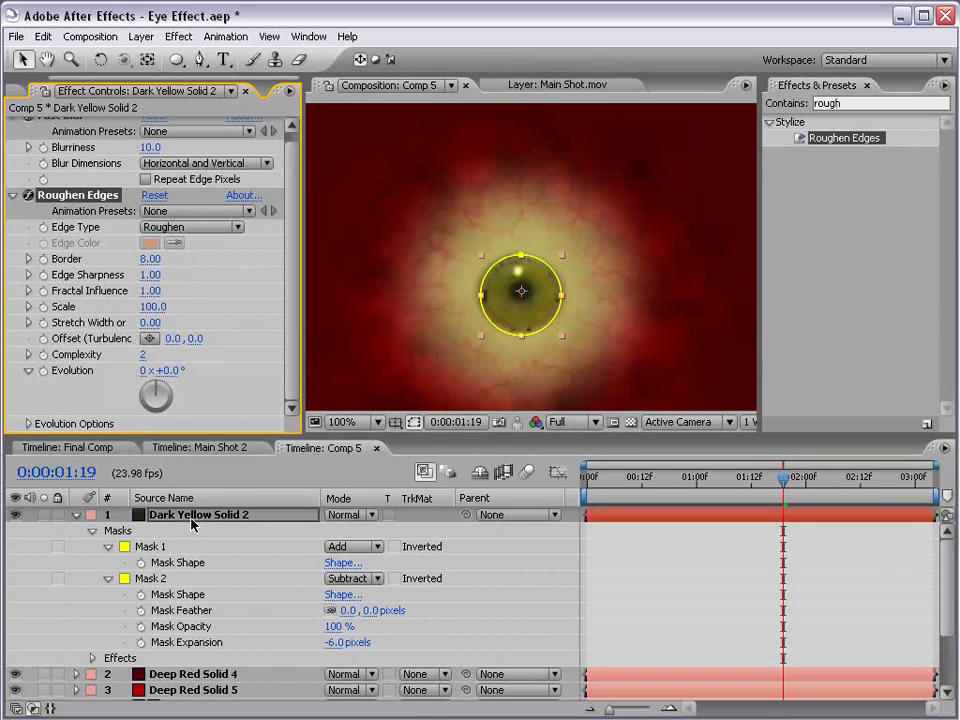
click(152, 258)
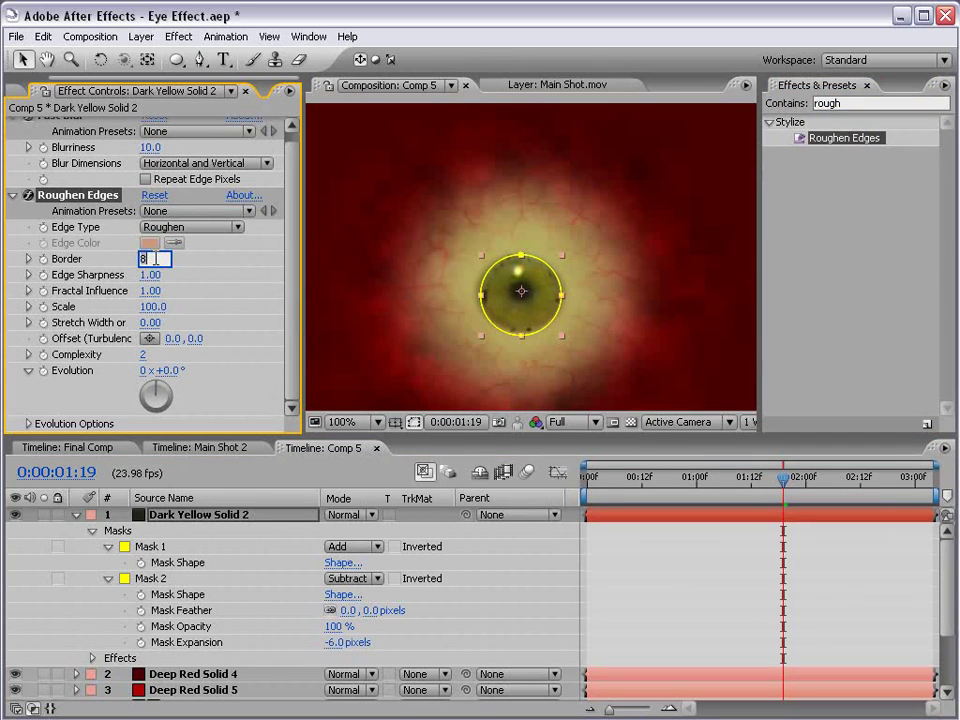
text(3)
key(Return)
click(692, 583)
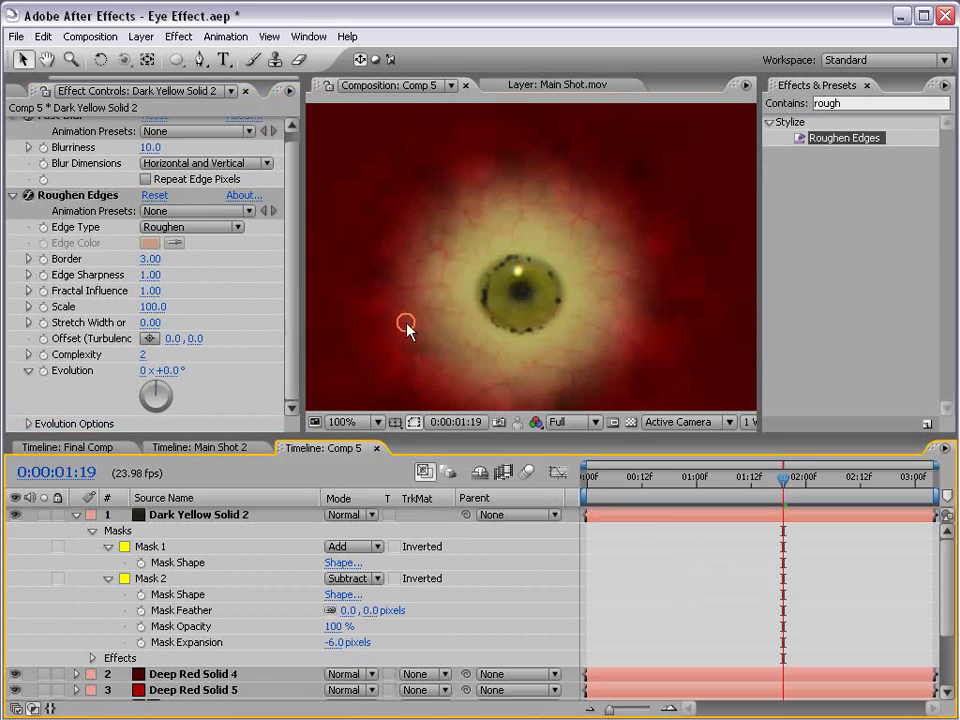
drag(146, 258, 110, 258)
Move Fast Blur below Roughen Edges and raise the Border to 3.60
scroll(112, 185, up, 1)
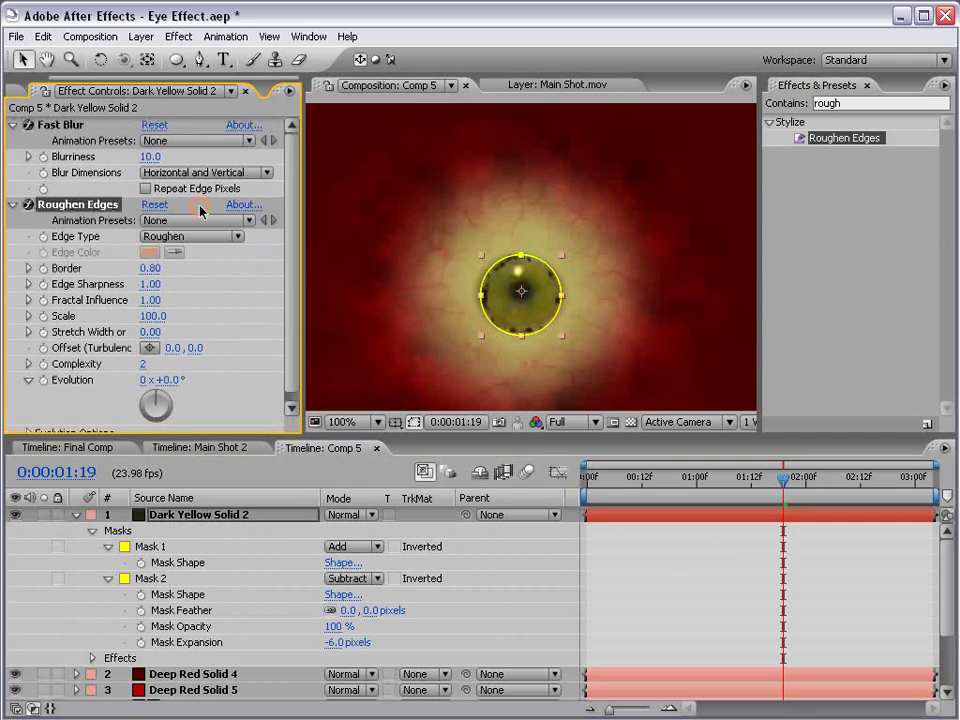
click(13, 124)
click(13, 140)
drag(58, 124, 58, 176)
click(632, 585)
click(7, 128)
click(9, 125)
drag(150, 186, 172, 182)
click(643, 534)
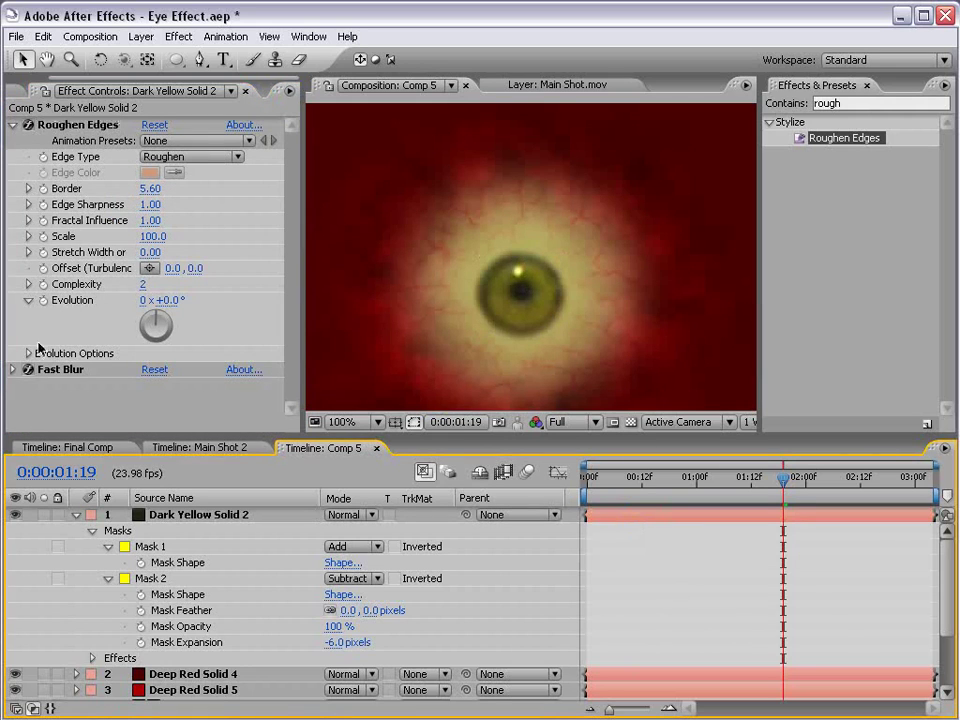
Set Fast Blur's Blurriness to 3.0 and the Roughen Edges Border to 3
click(12, 373)
drag(147, 392, 130, 395)
click(675, 520)
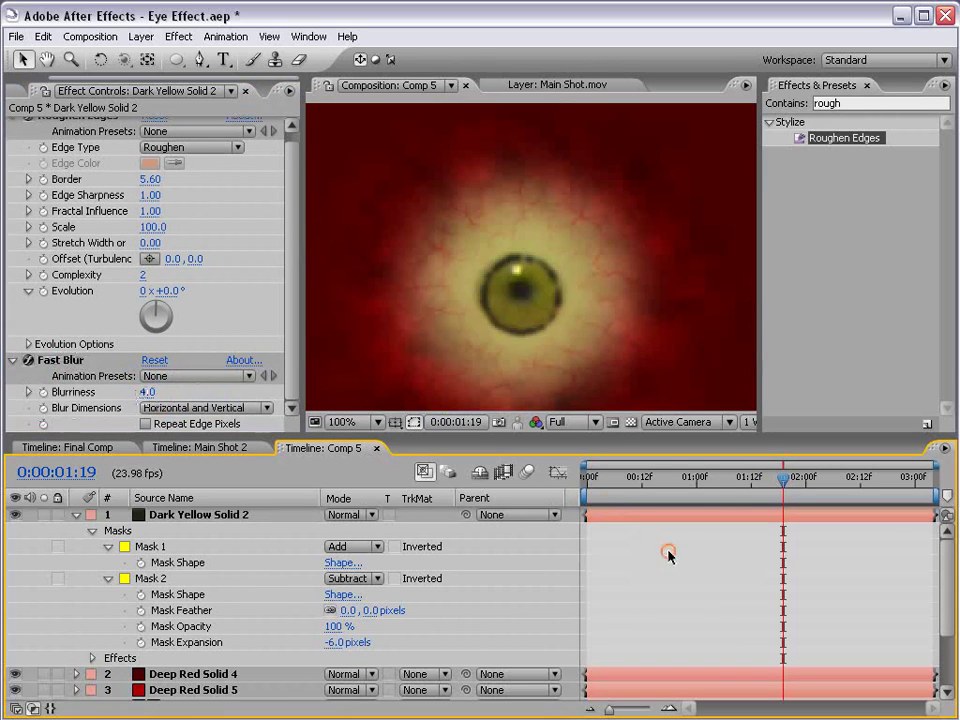
click(150, 179)
text(3)
key(Return)
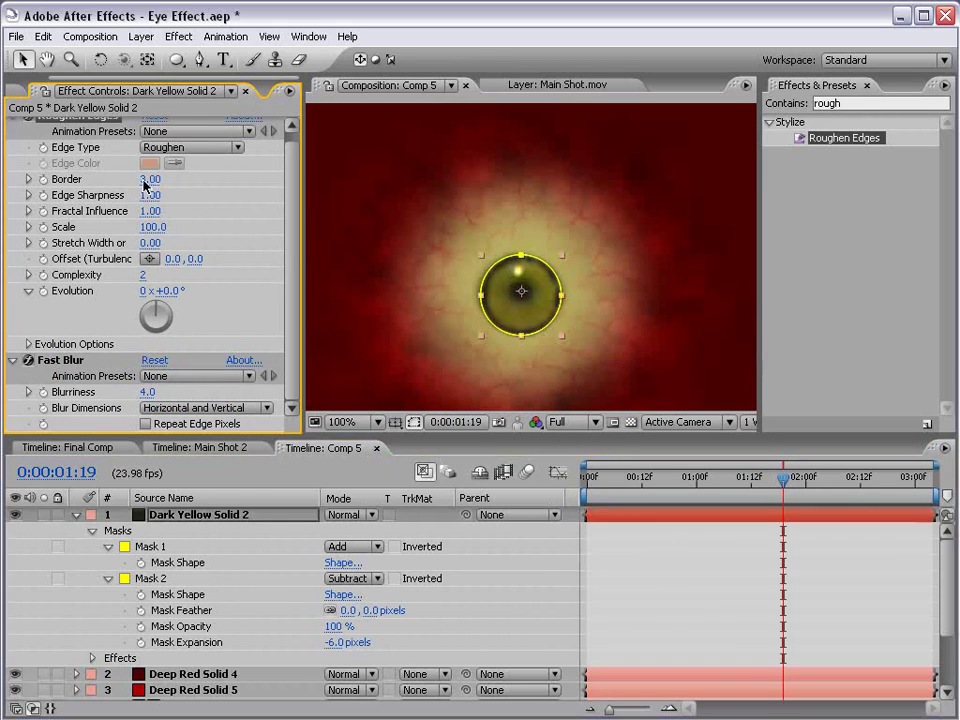
click(638, 552)
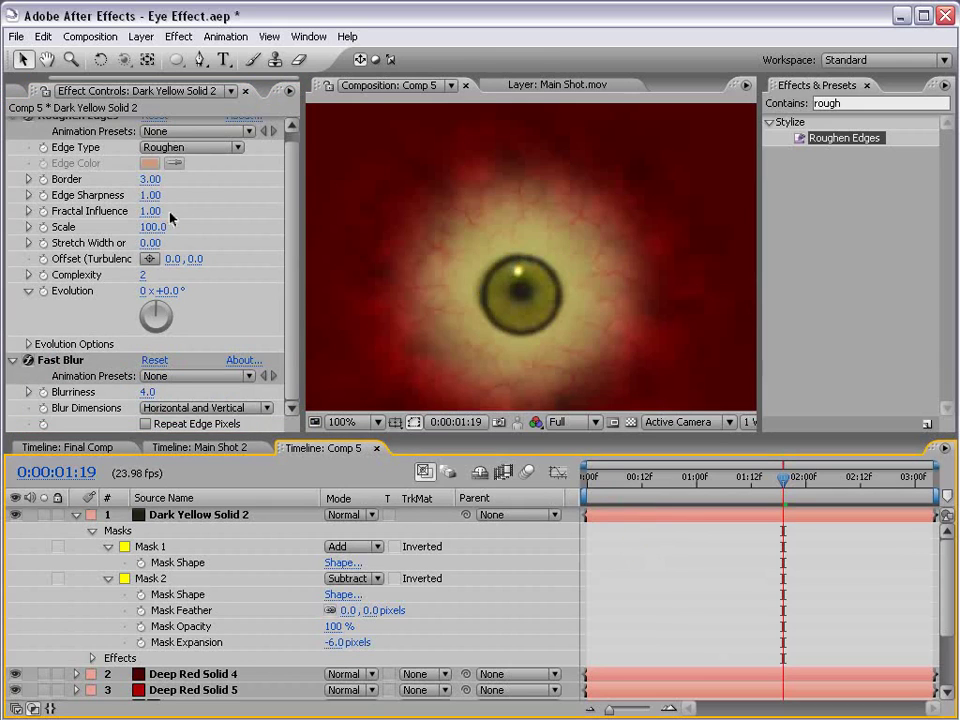
Finalize Roughen Edges Border at 4 and Fast Blur Blurriness at 6
click(150, 179)
text(4)
key(Return)
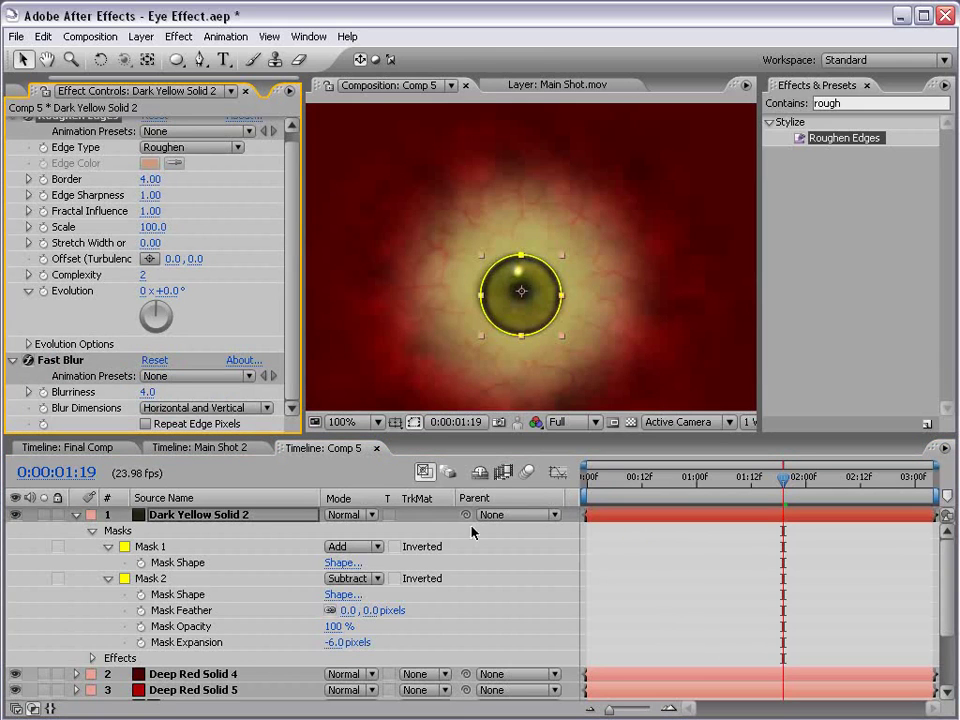
click(686, 626)
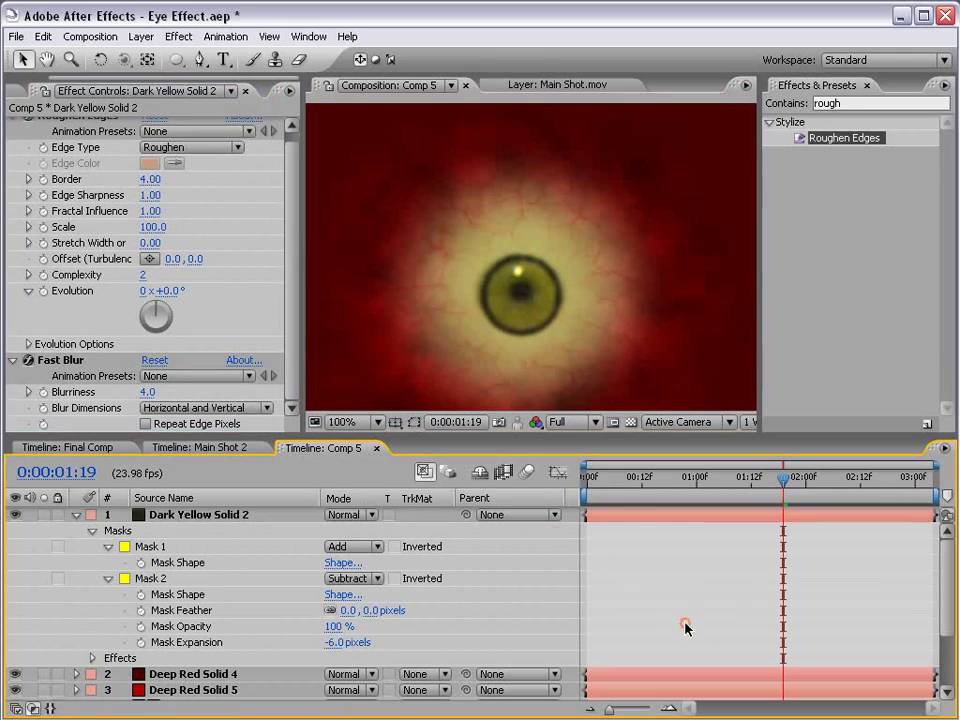
click(146, 391)
text(6)
key(Return)
click(655, 570)
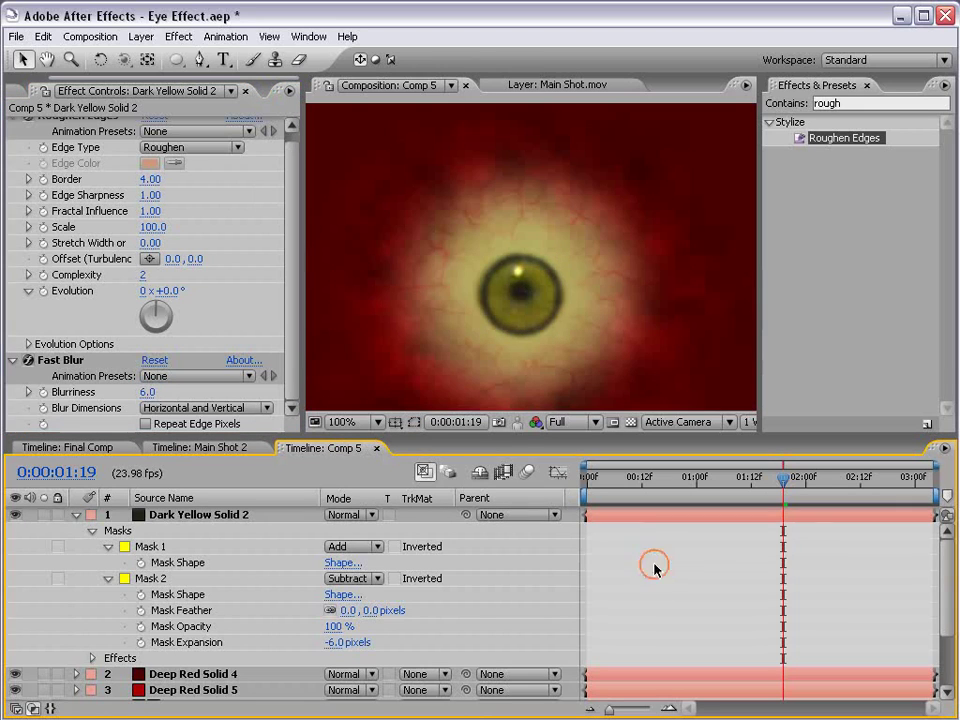
Show Dark Yellow Solid 2's opacity, then view Main Shot 2 at 100% zoom
click(190, 530)
key(t)
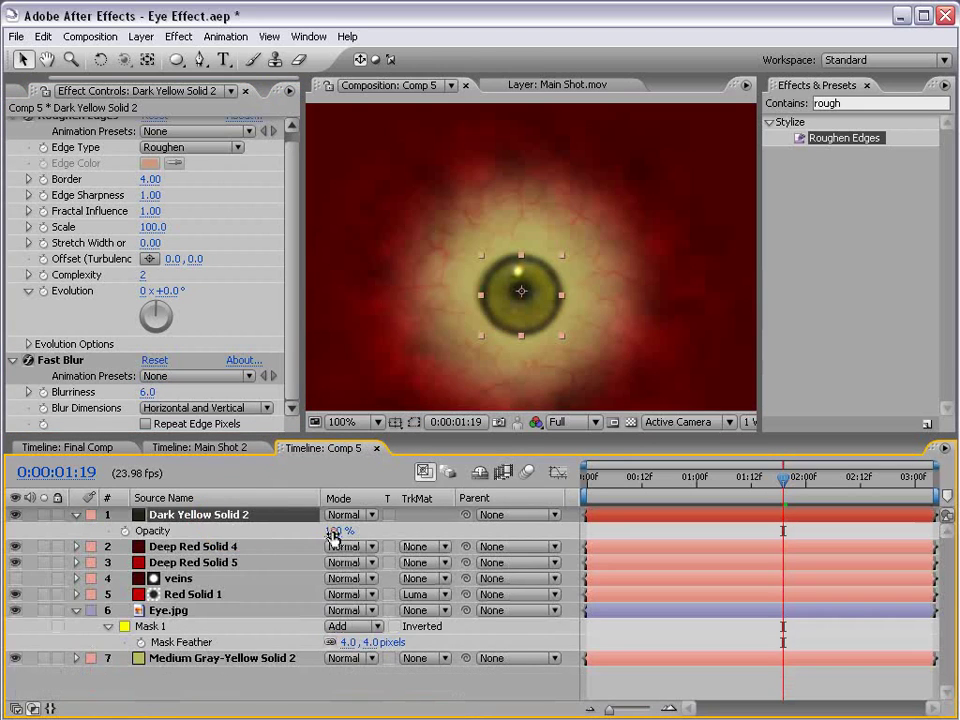
click(660, 672)
click(214, 451)
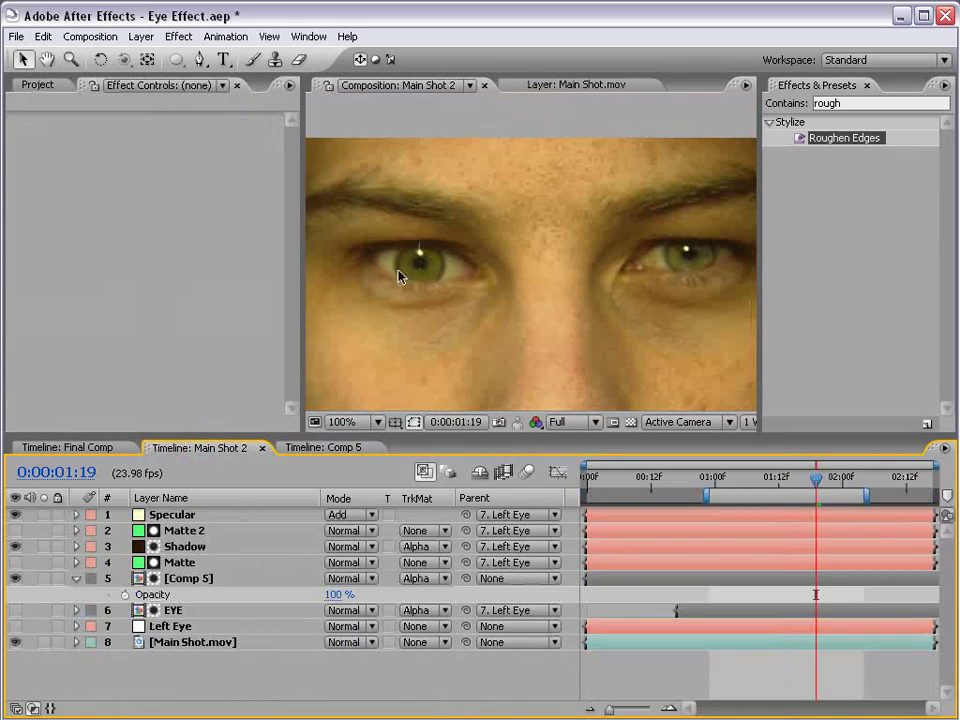
key(comma)
key(period)
Nudge the Comp 5 eyeball layer slightly right and up in Main Shot 2
click(168, 610)
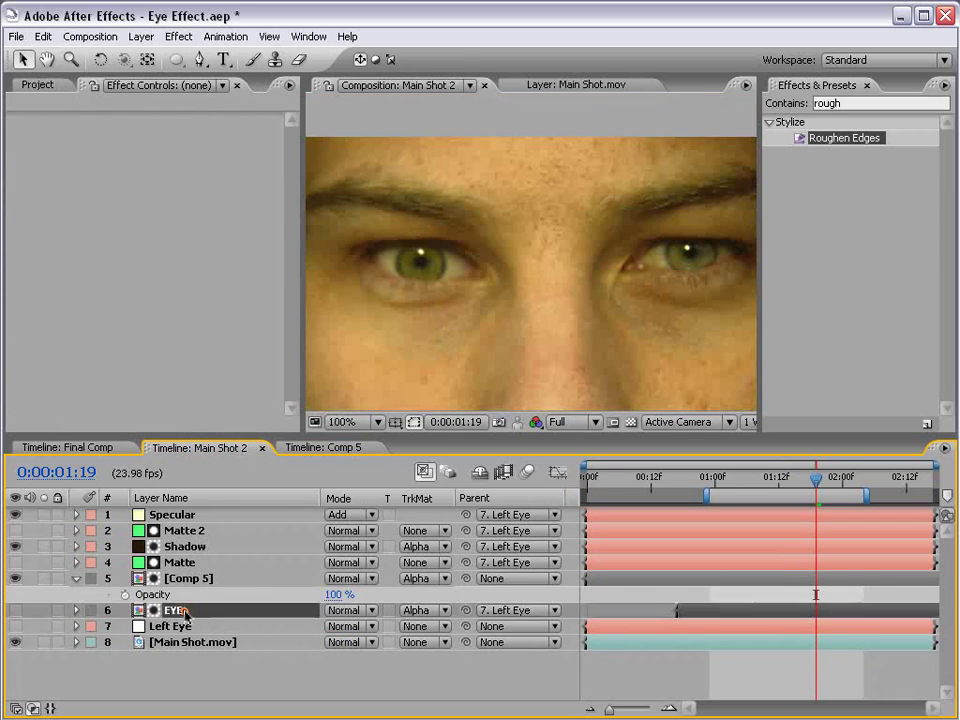
click(190, 579)
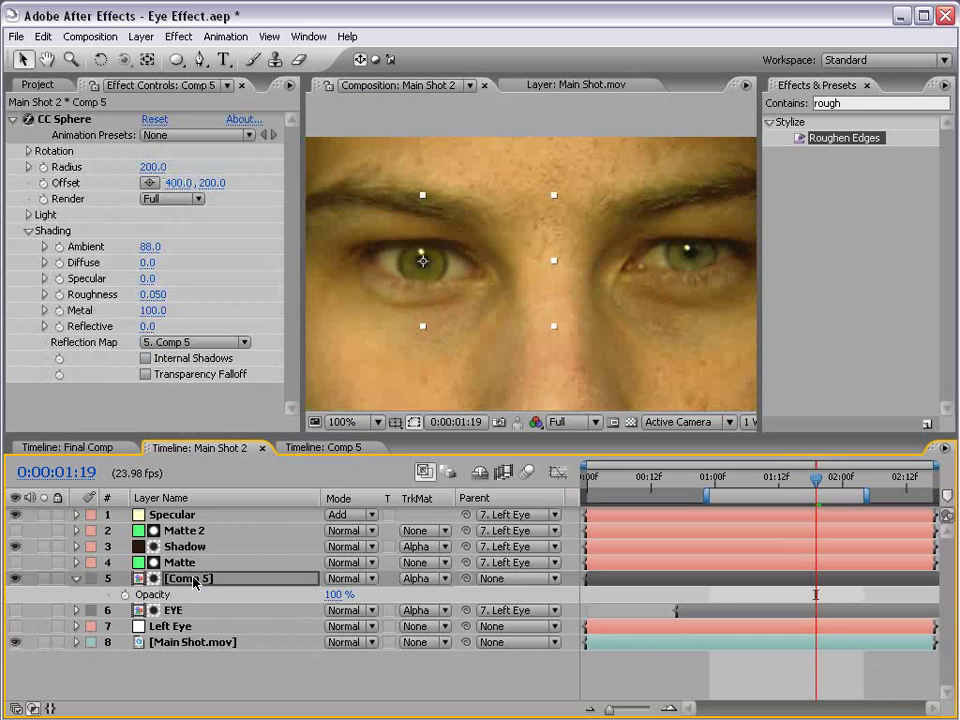
key(Right)
key(Right)
key(Up)
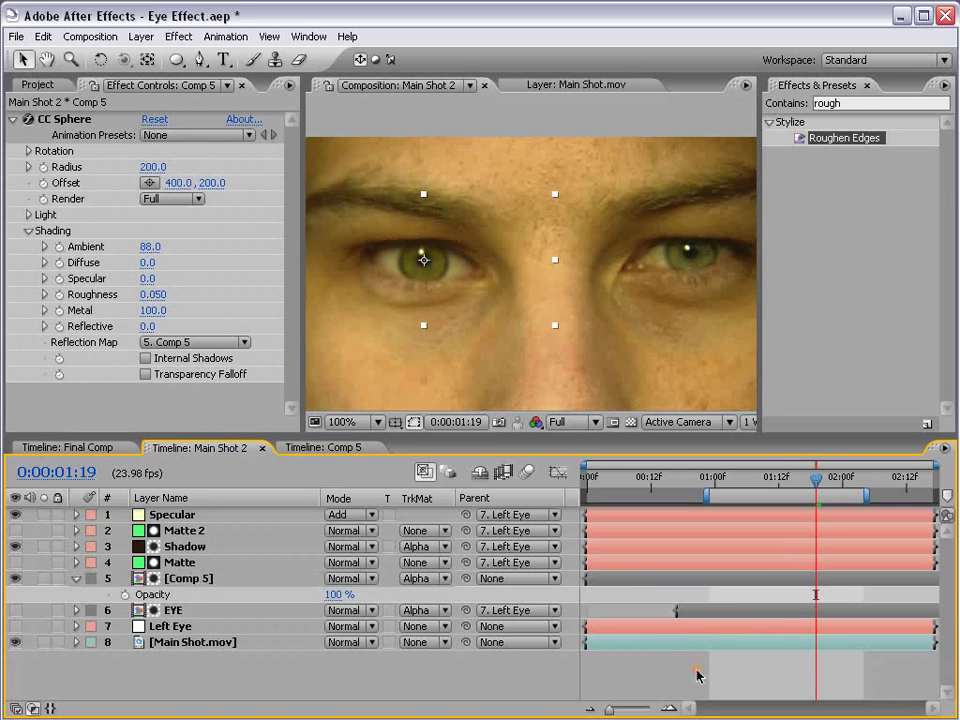
key(grave)
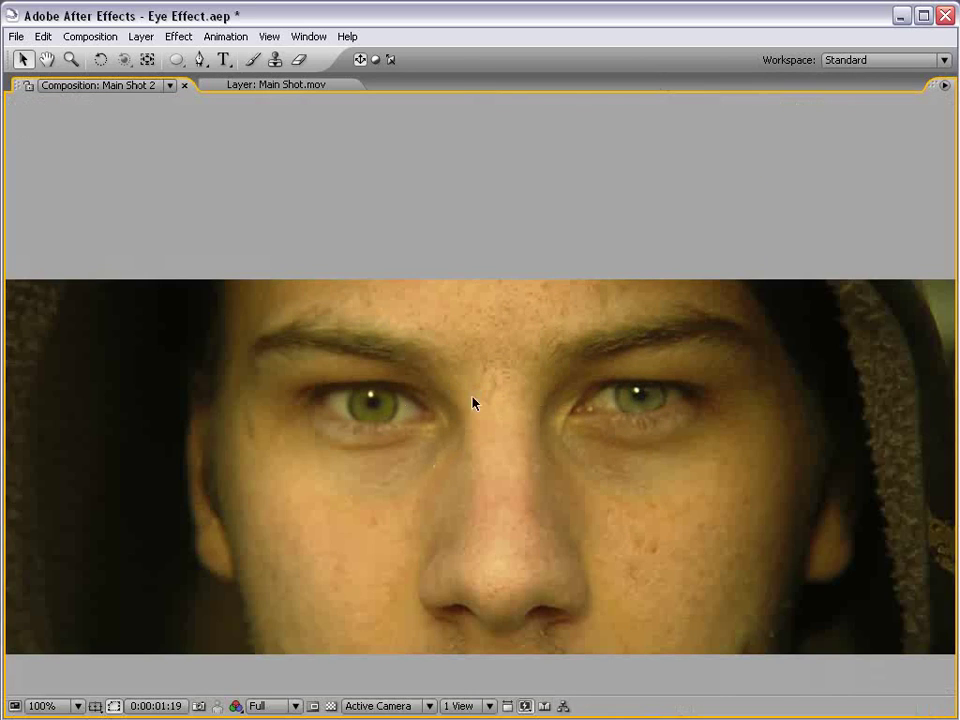
key(grave)
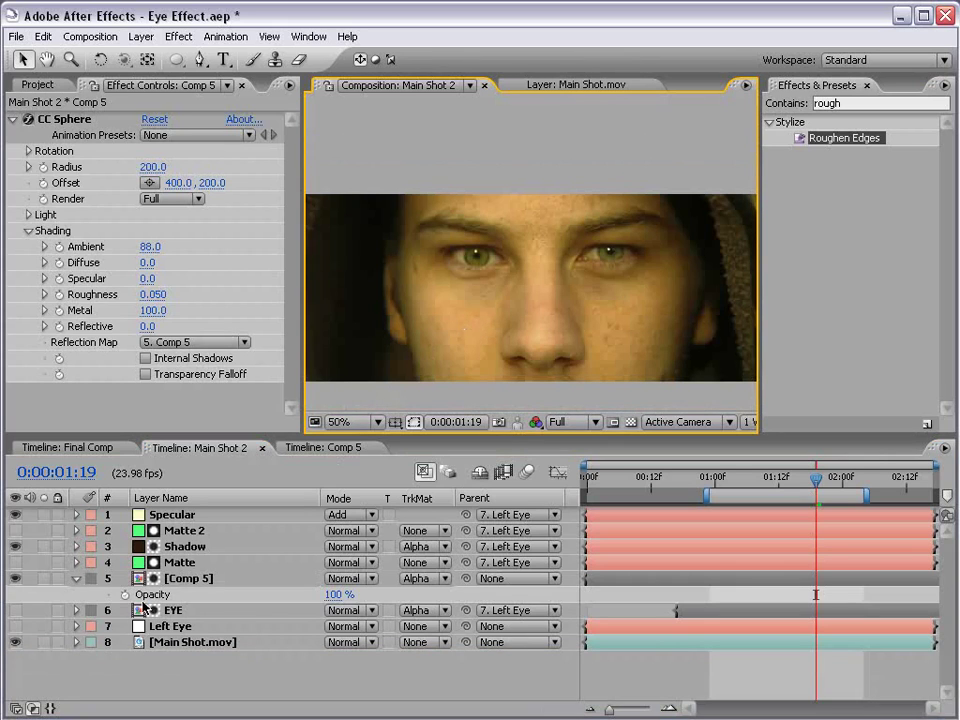
Parent the [Comp 5] layer to the 7. Left Eye layer
click(185, 578)
drag(464, 584, 172, 626)
click(172, 628)
click(332, 681)
scroll(607, 222, up, 2)
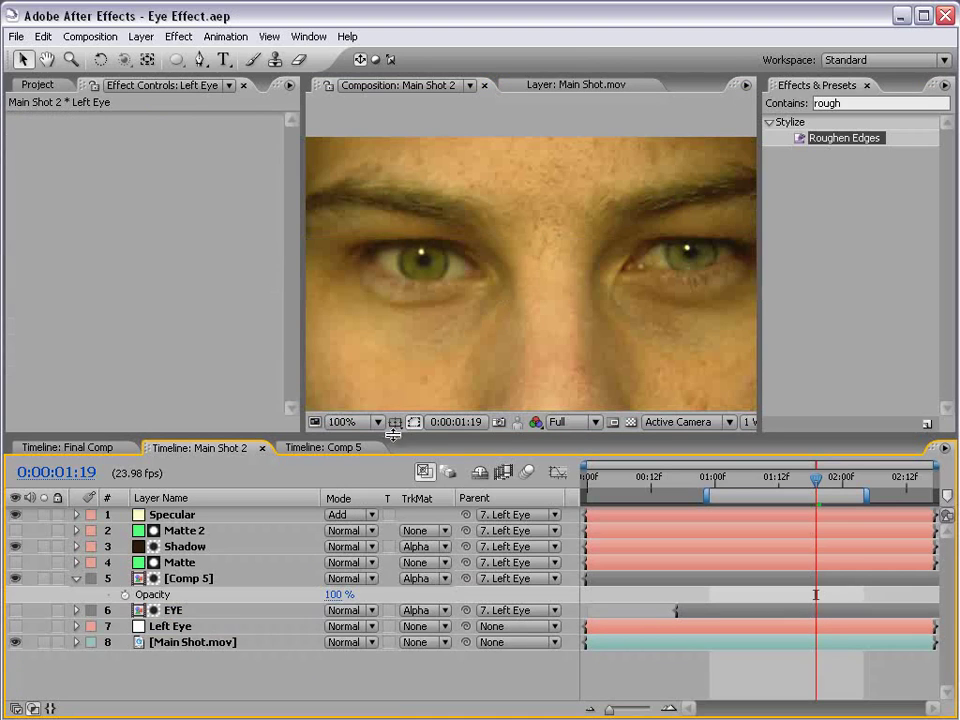
mouse_move(816, 479)
mouse_down()
mouse_move(785, 487)
mouse_move(815, 487)
mouse_up()
In Comp 5, select Eye.jpg, choose the Clone Stamp tool, and open the layer in its own viewer
click(322, 448)
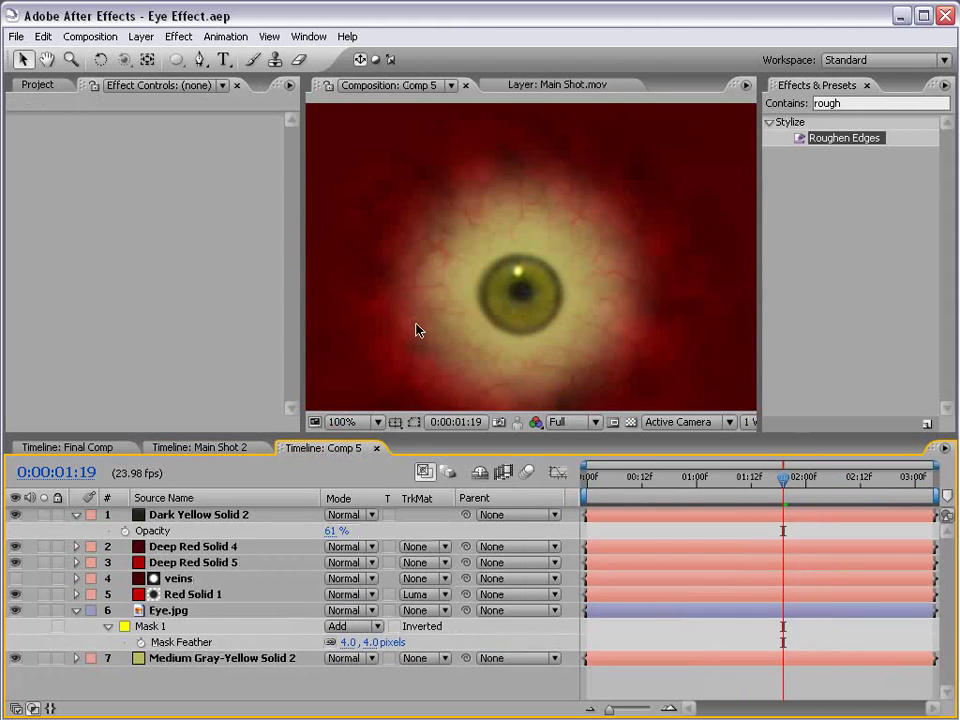
click(199, 448)
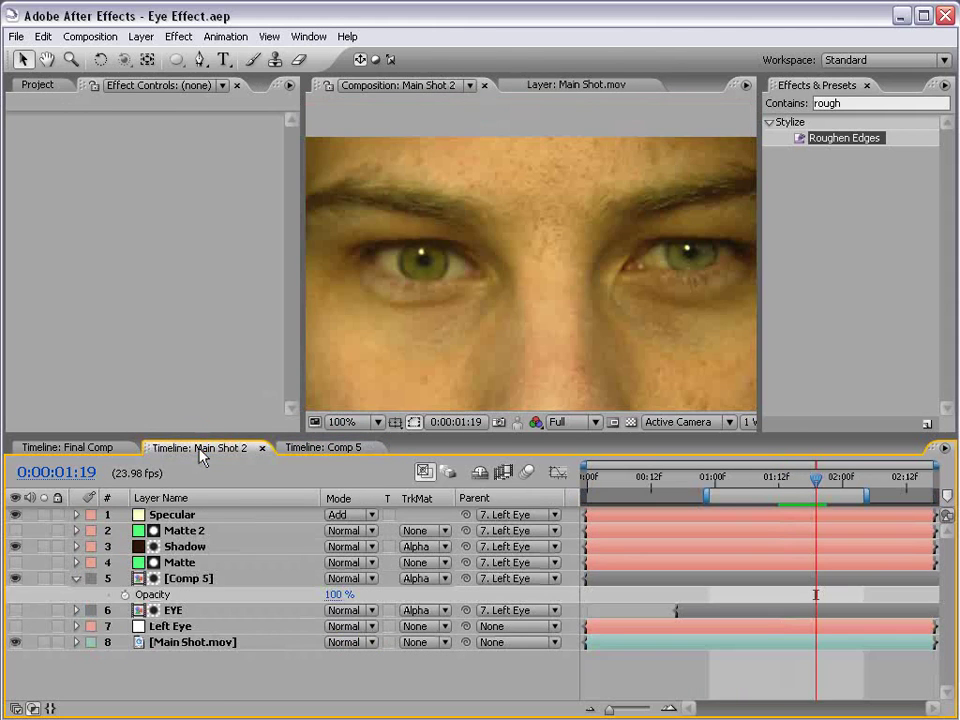
click(306, 449)
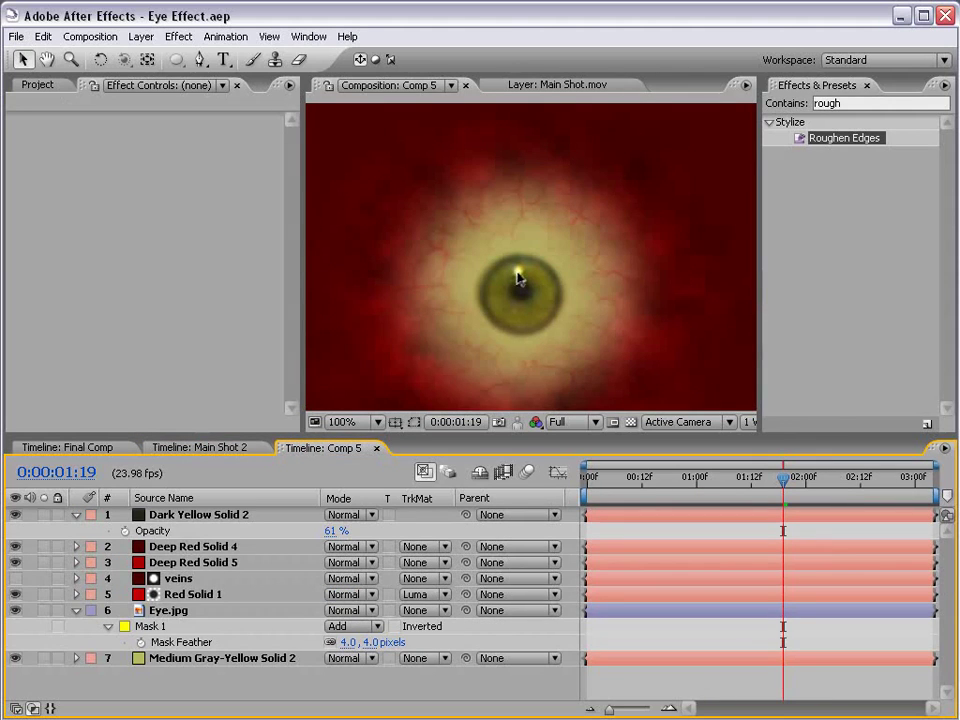
click(165, 610)
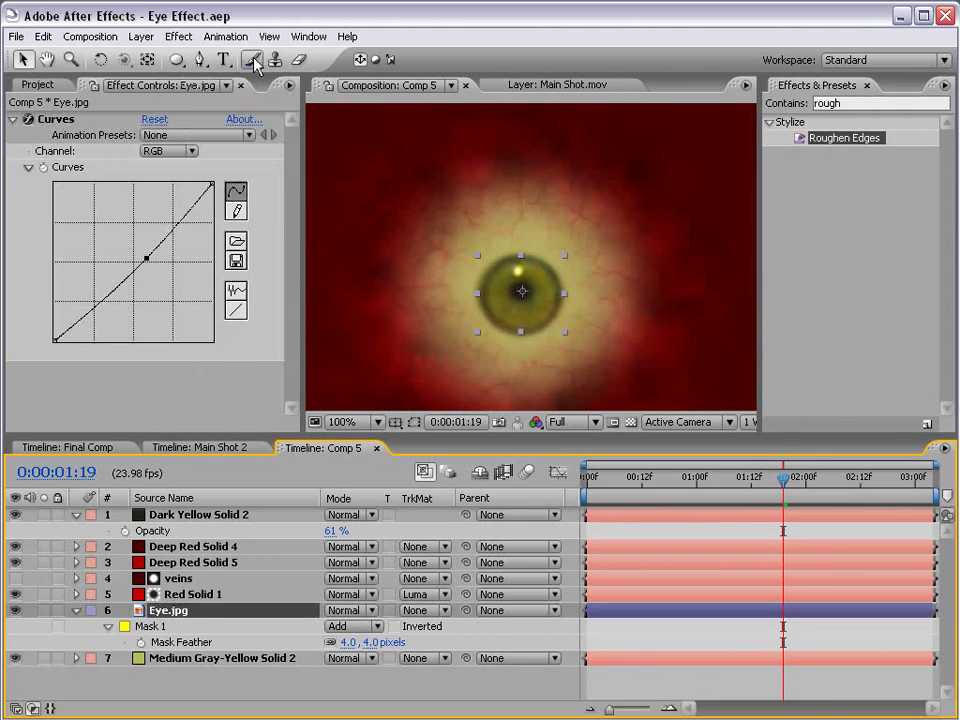
click(278, 61)
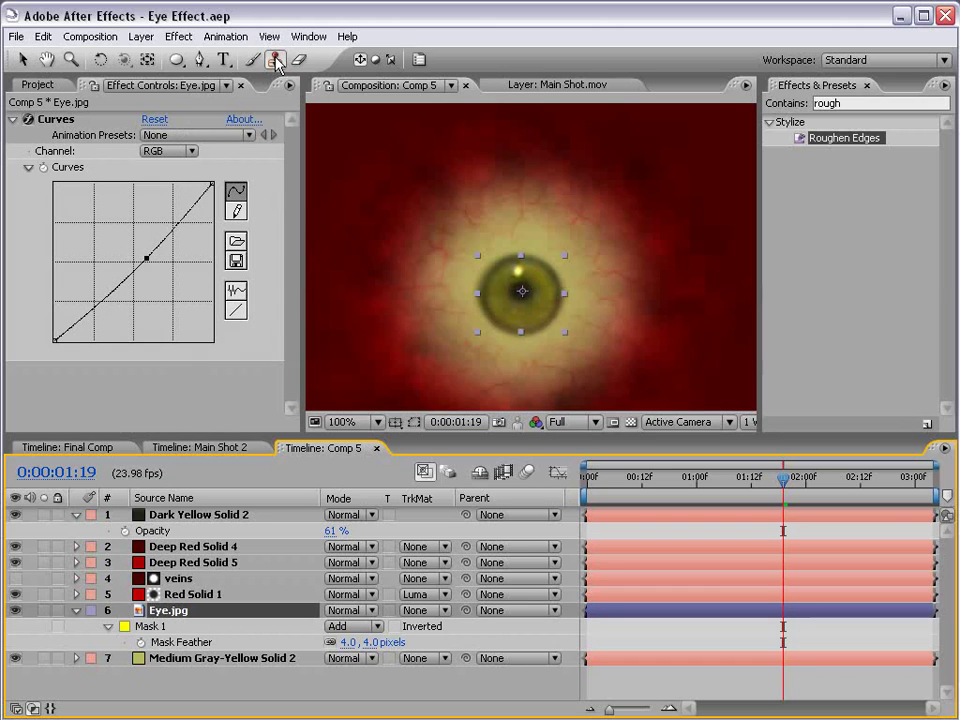
double_click(165, 610)
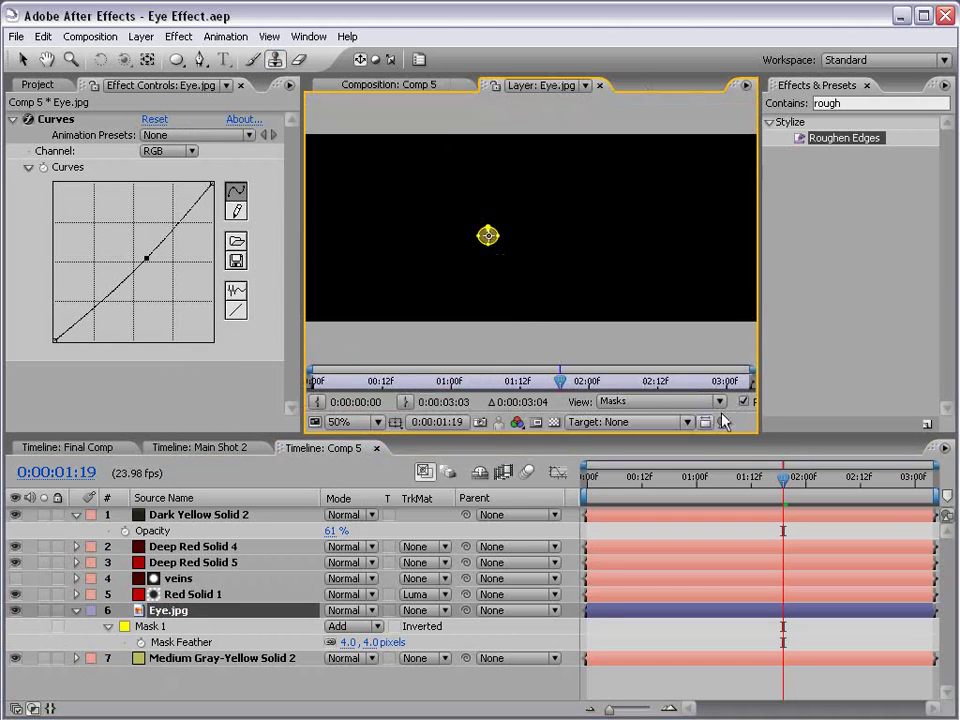
Zoom the Eye.jpg layer view in on the iris and its glint
key(grave)
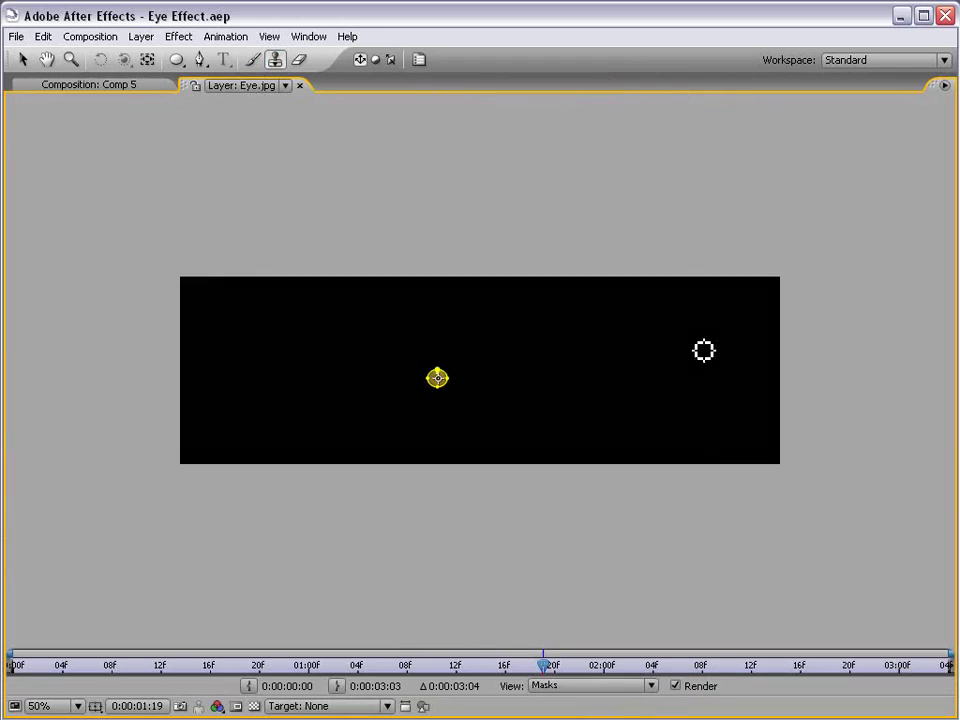
click(675, 688)
key(period)
key(period)
drag(296, 444, 430, 410)
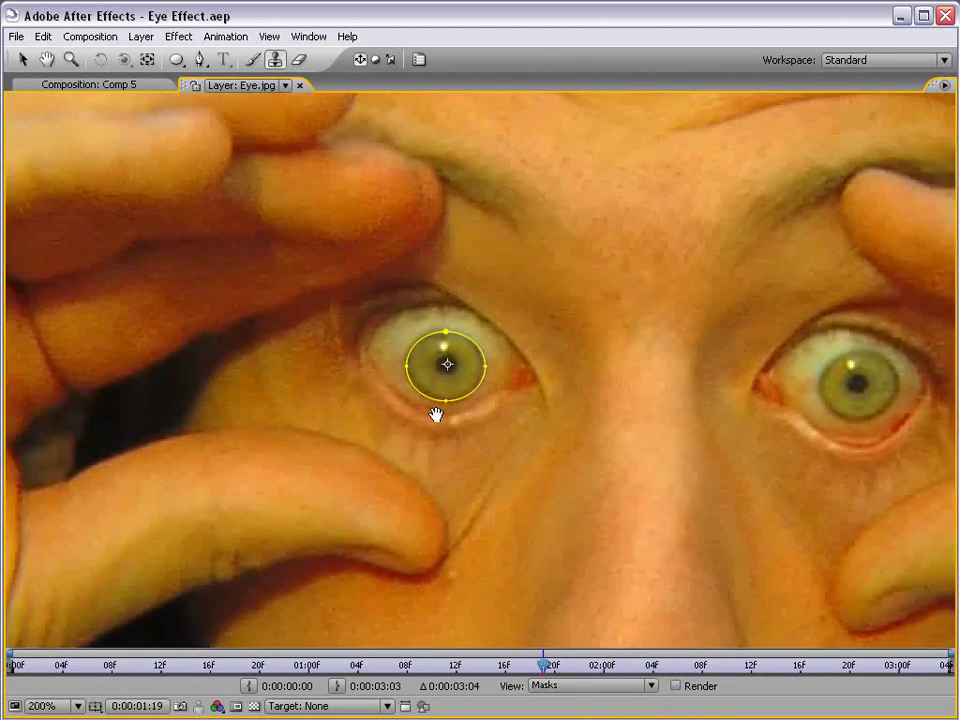
key(period)
key(period)
drag(381, 300, 476, 411)
key(grave)
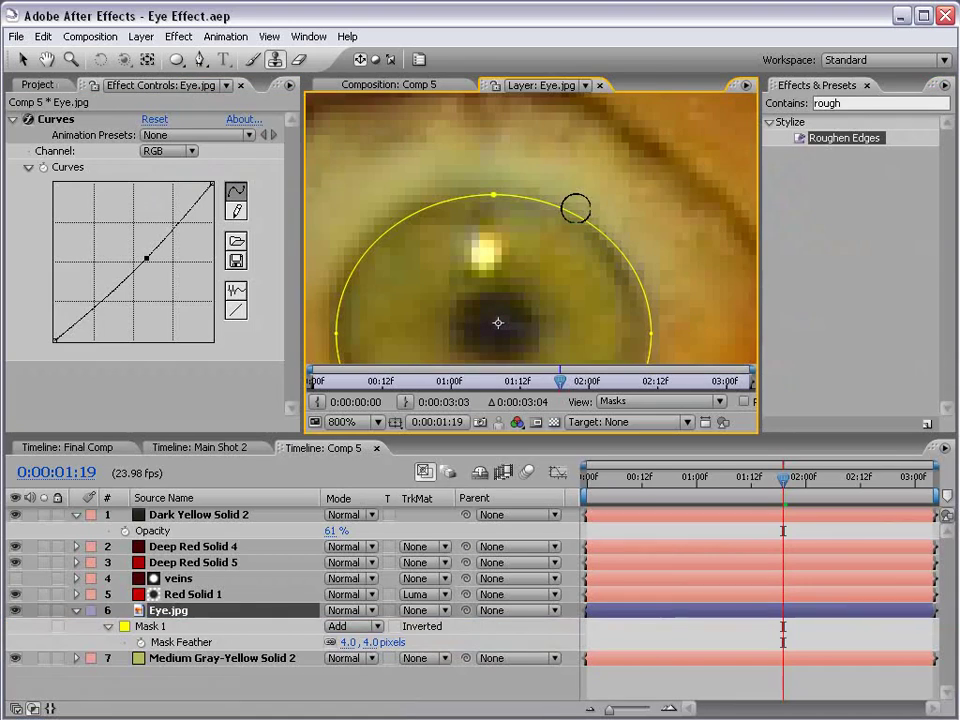
Set the Paint panel's stroke Duration to Constant
click(420, 60)
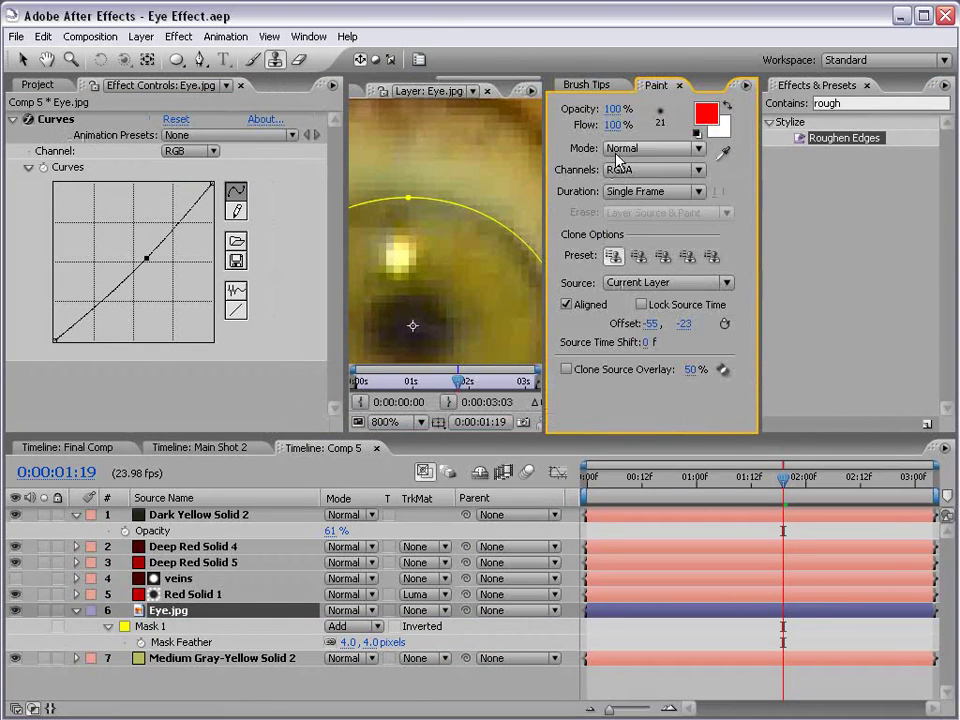
click(577, 87)
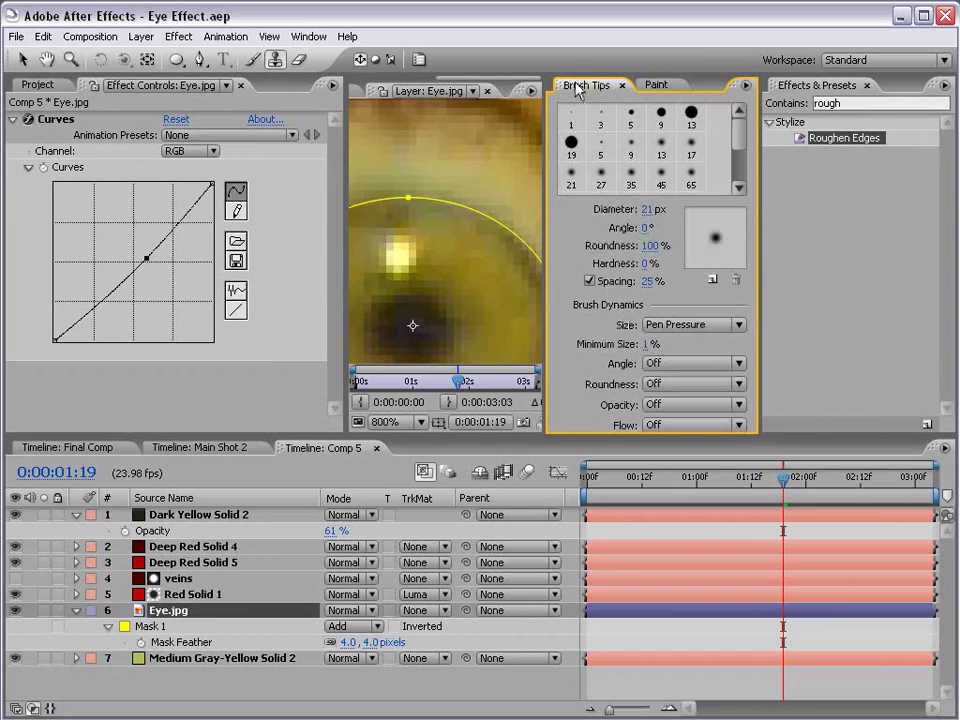
click(653, 85)
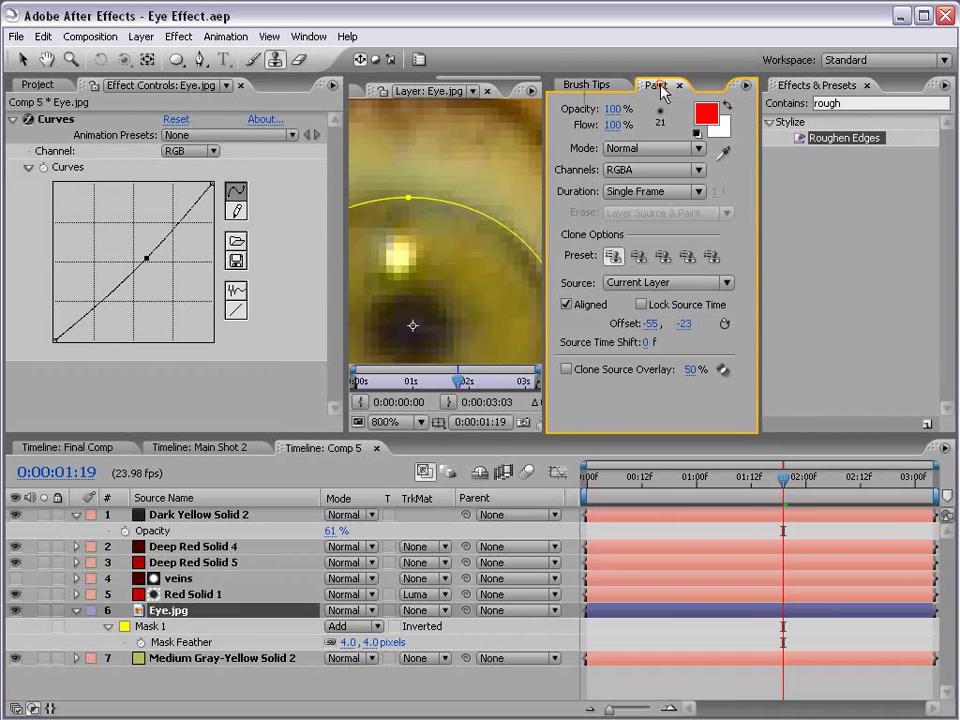
click(622, 192)
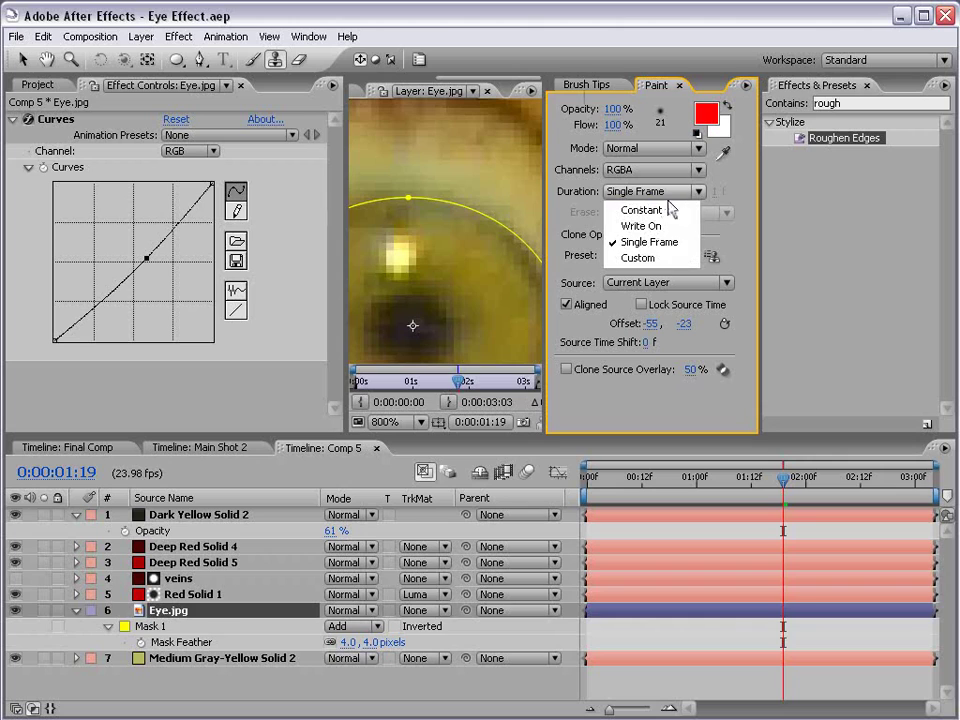
click(664, 211)
click(654, 190)
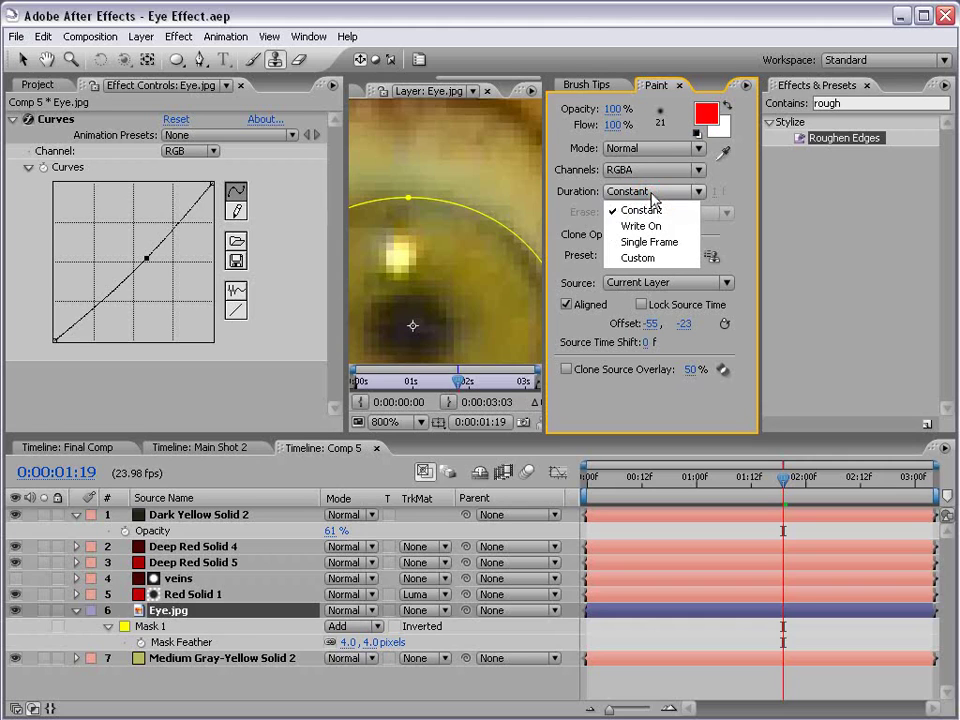
click(640, 210)
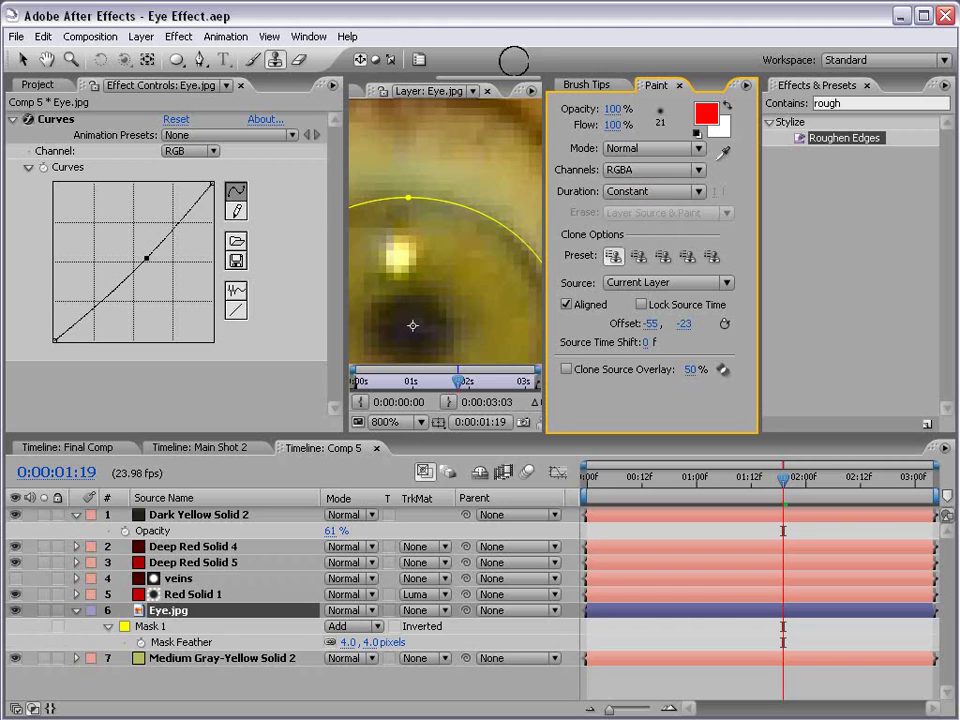
Enlarge the clone brush, paint iris texture over the glint, then scrub back to the first frame
key(grave)
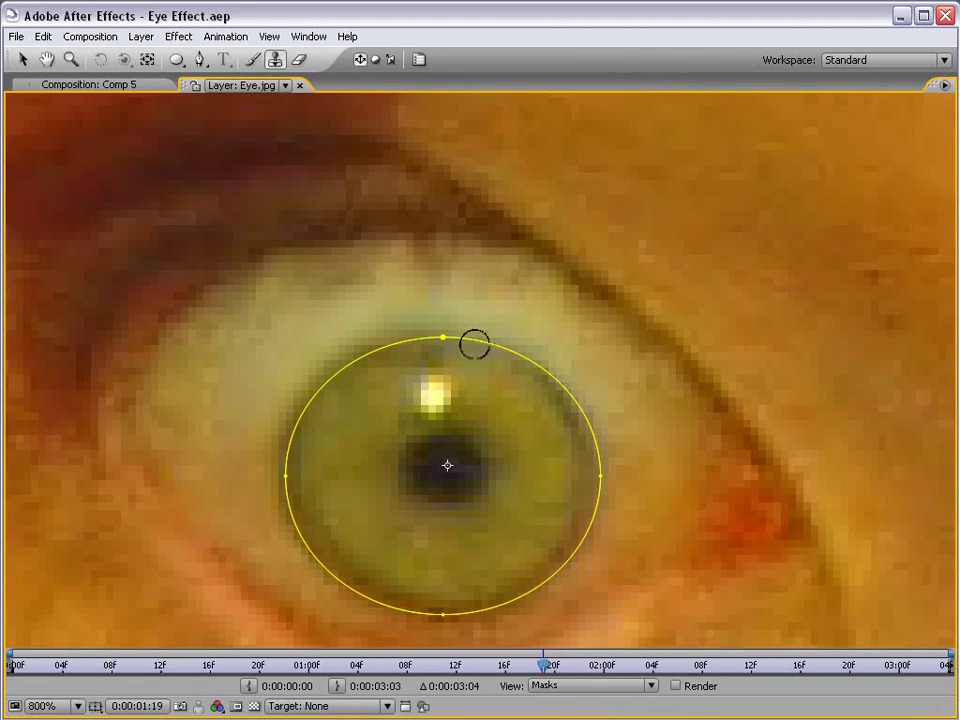
mouse_move(474, 343)
mouse_down()
mouse_move(505, 388)
mouse_move(576, 388)
mouse_move(454, 394)
mouse_move(496, 400)
mouse_up()
click(417, 377)
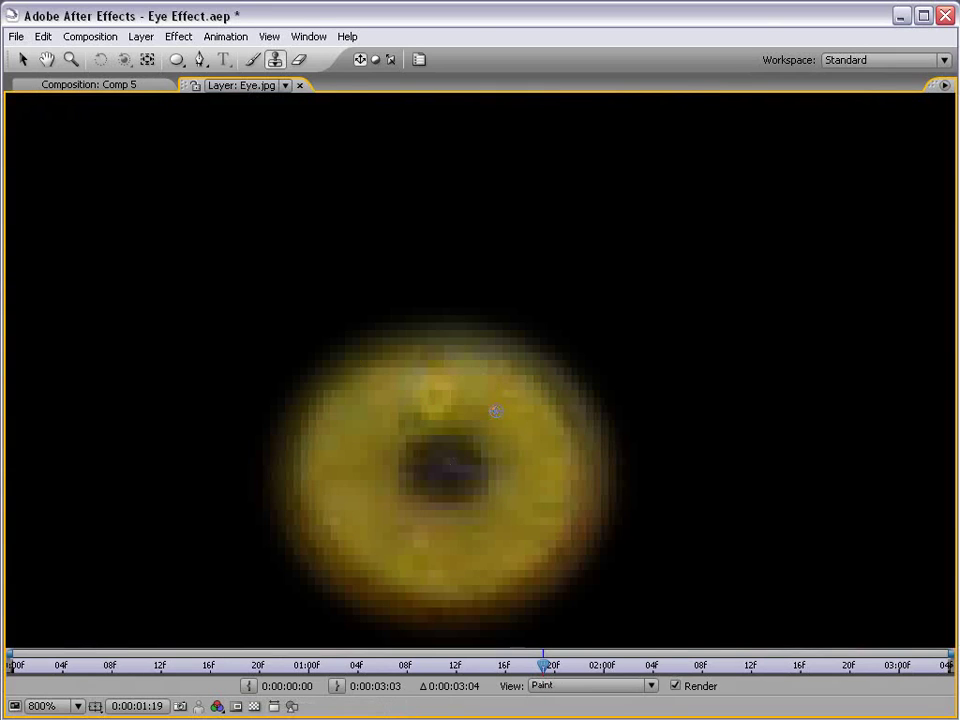
mouse_move(480, 395)
mouse_down()
mouse_move(418, 373)
mouse_move(428, 385)
mouse_up()
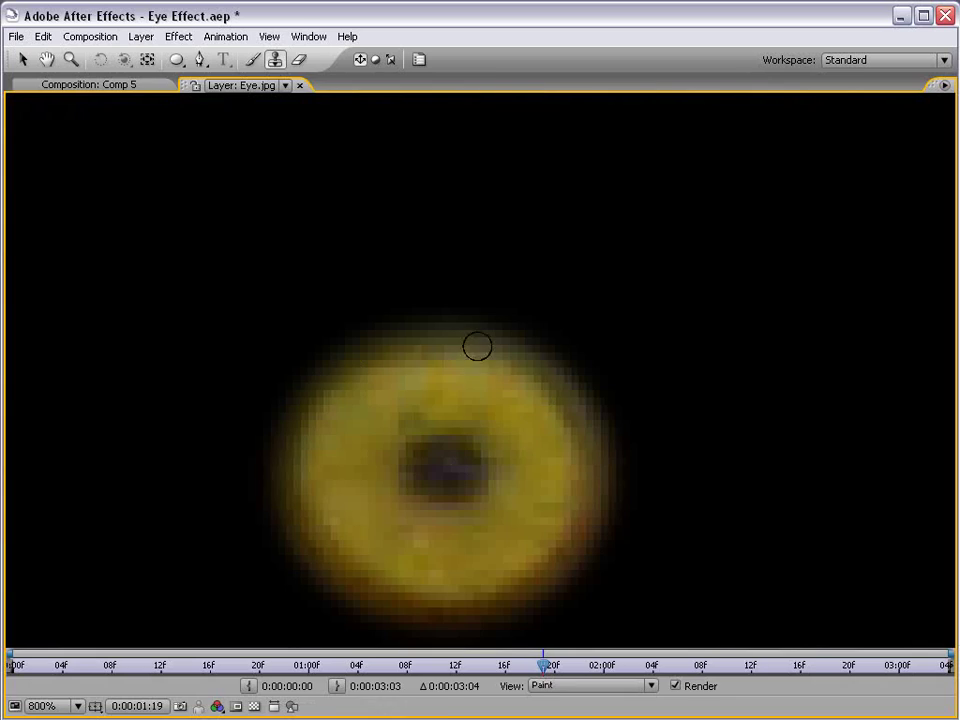
key(grave)
drag(783, 478, 585, 513)
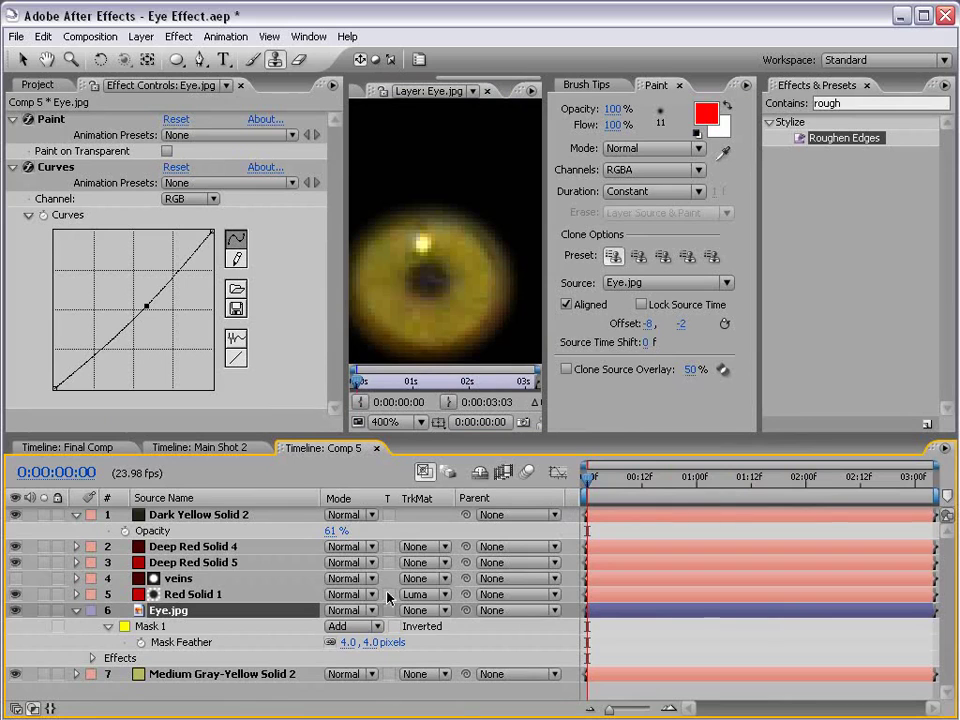
Drag the Clone 1 and Clone 2 in-points to 0:00, verify the glint stays hidden, and close the Paint settings
key(u)
key(u)
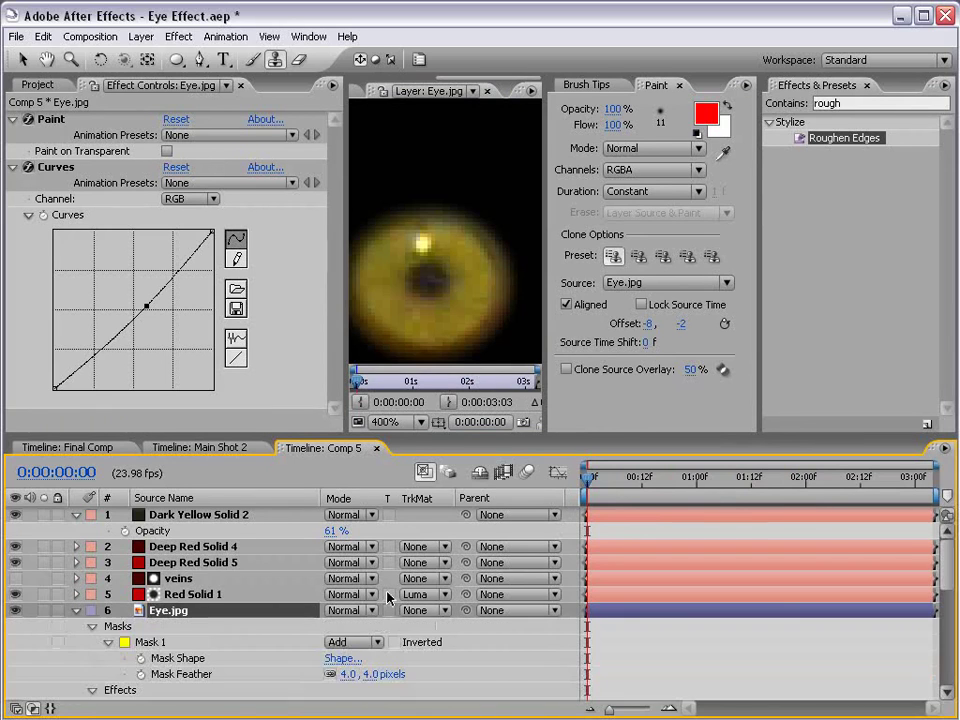
key(grave)
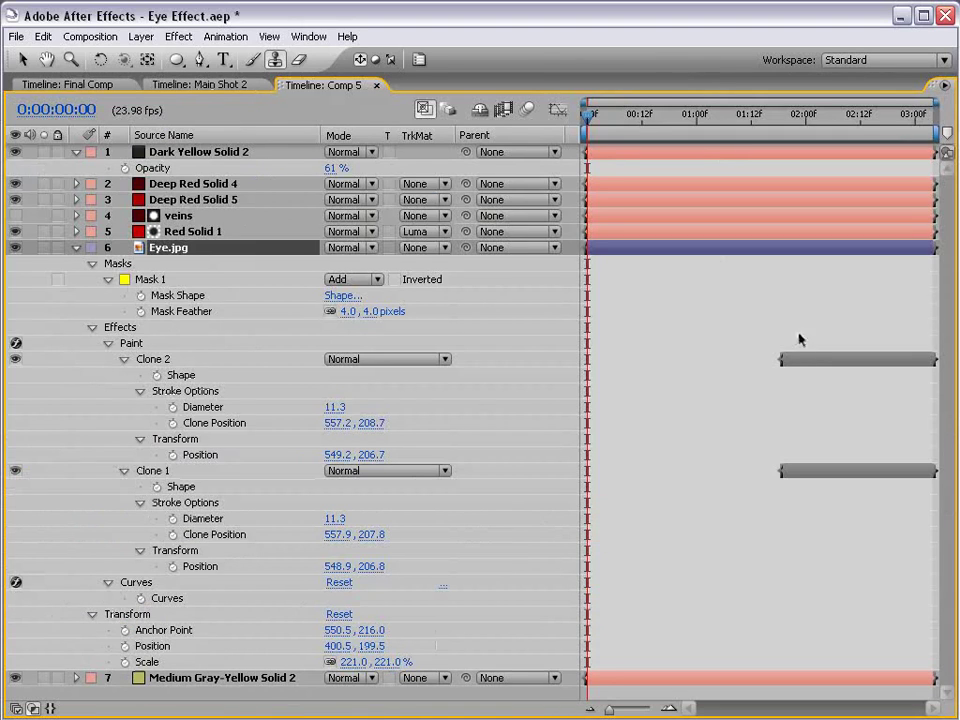
click(791, 362)
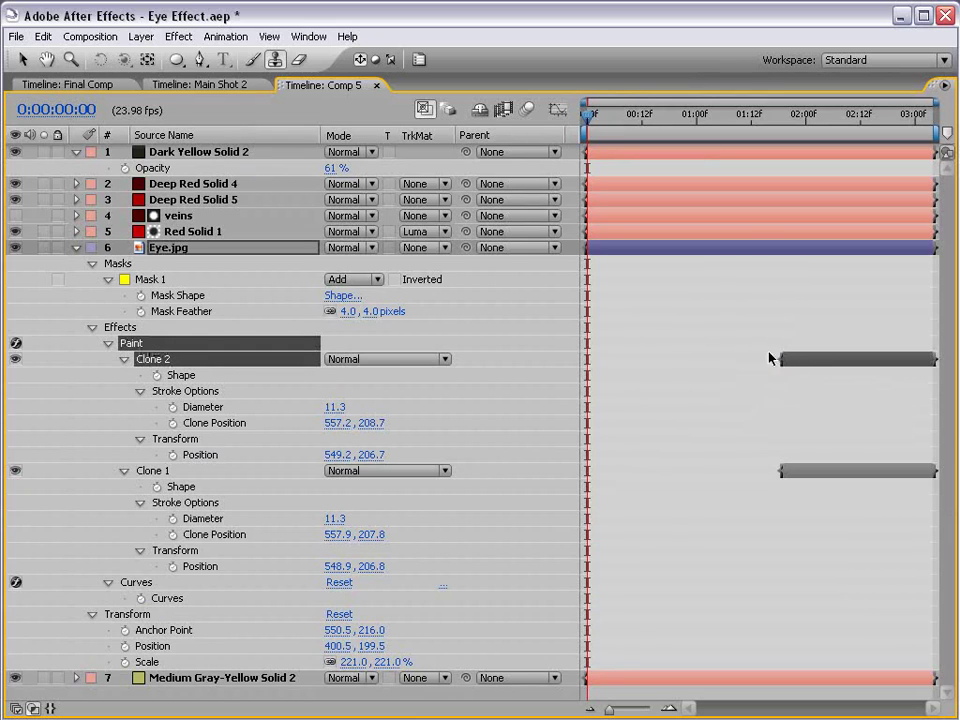
drag(778, 358, 586, 380)
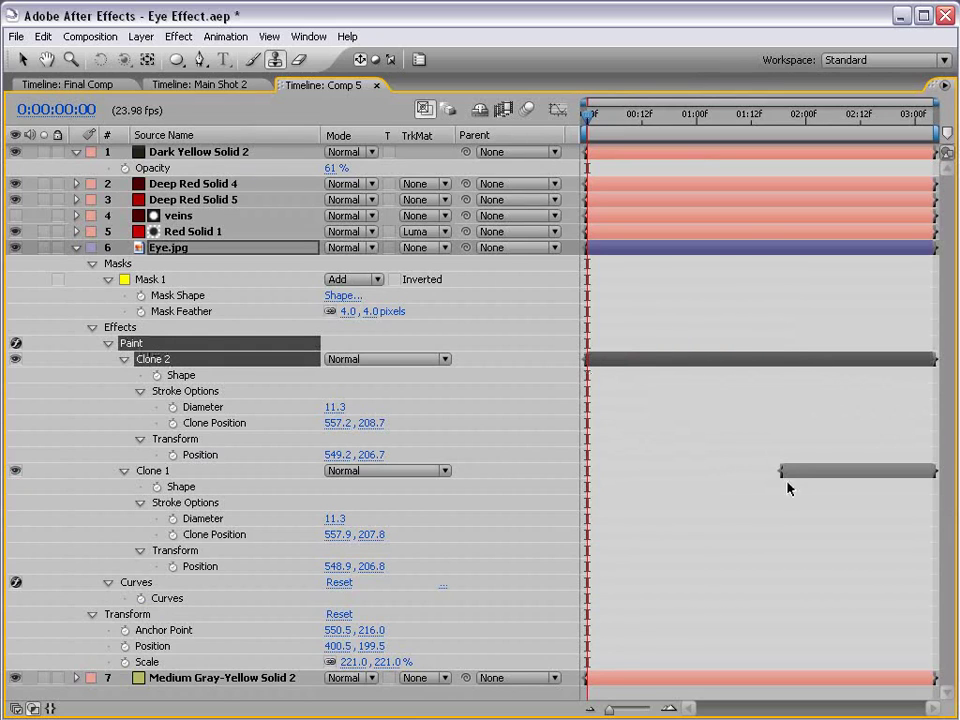
drag(781, 471, 590, 484)
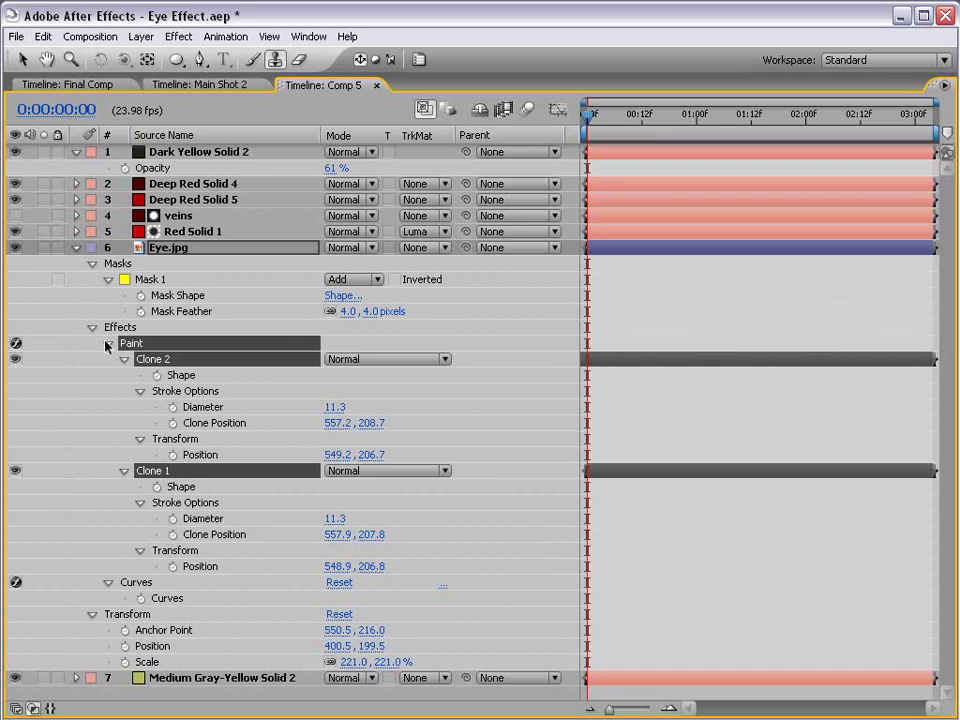
click(77, 248)
key(grave)
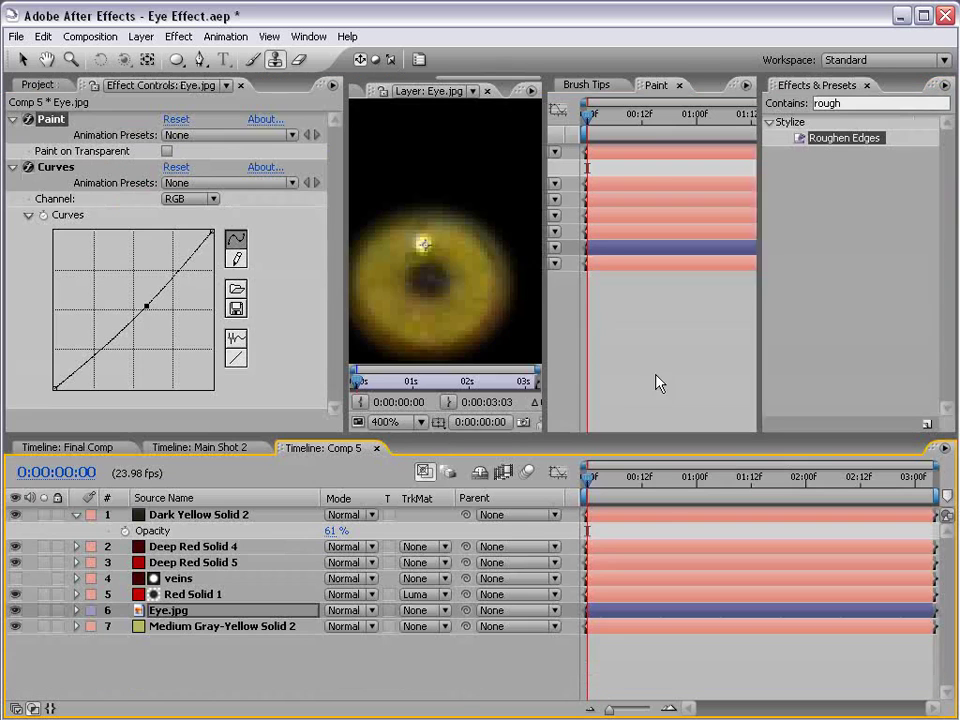
mouse_move(590, 480)
mouse_down()
mouse_move(901, 478)
mouse_move(673, 478)
mouse_up()
click(679, 86)
Close the brush settings, deselect all layers and switch to the Main Shot 2 composition
click(628, 86)
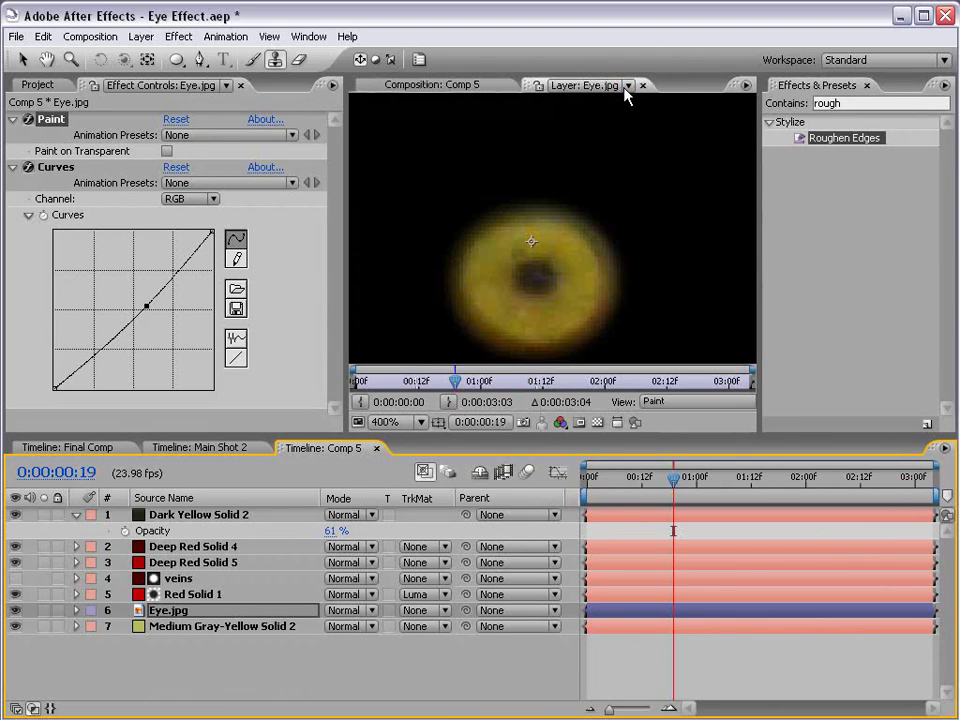
click(420, 86)
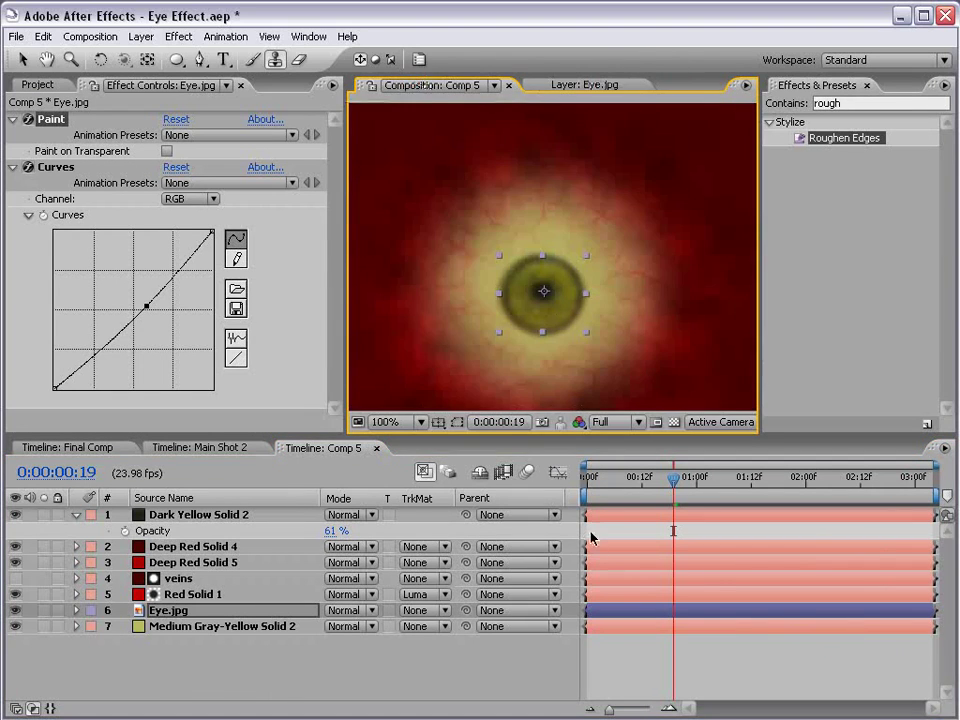
click(681, 662)
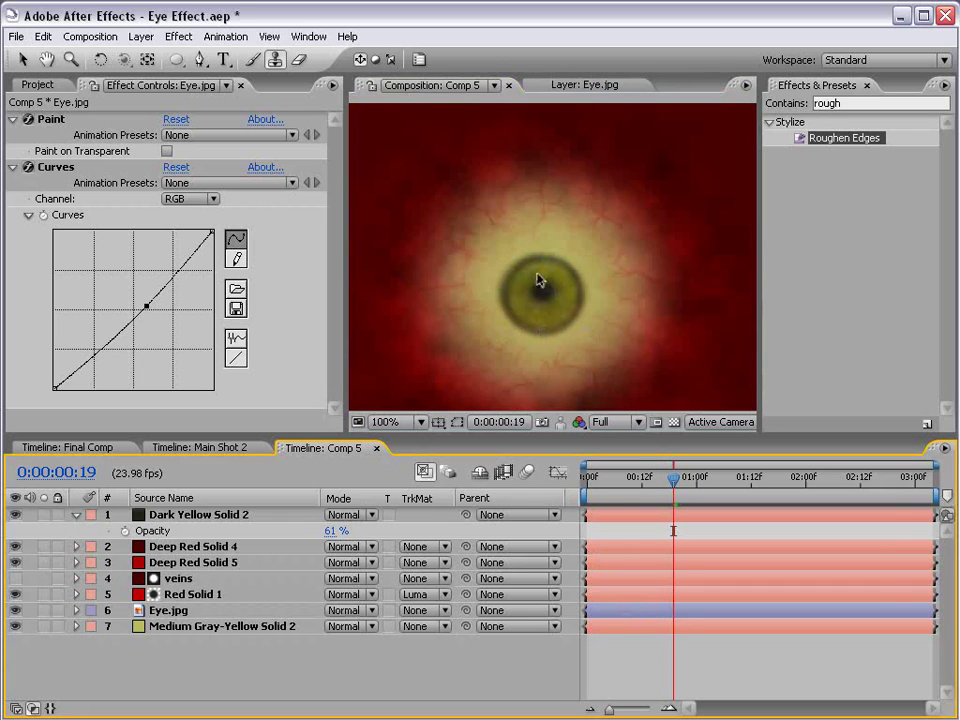
click(196, 447)
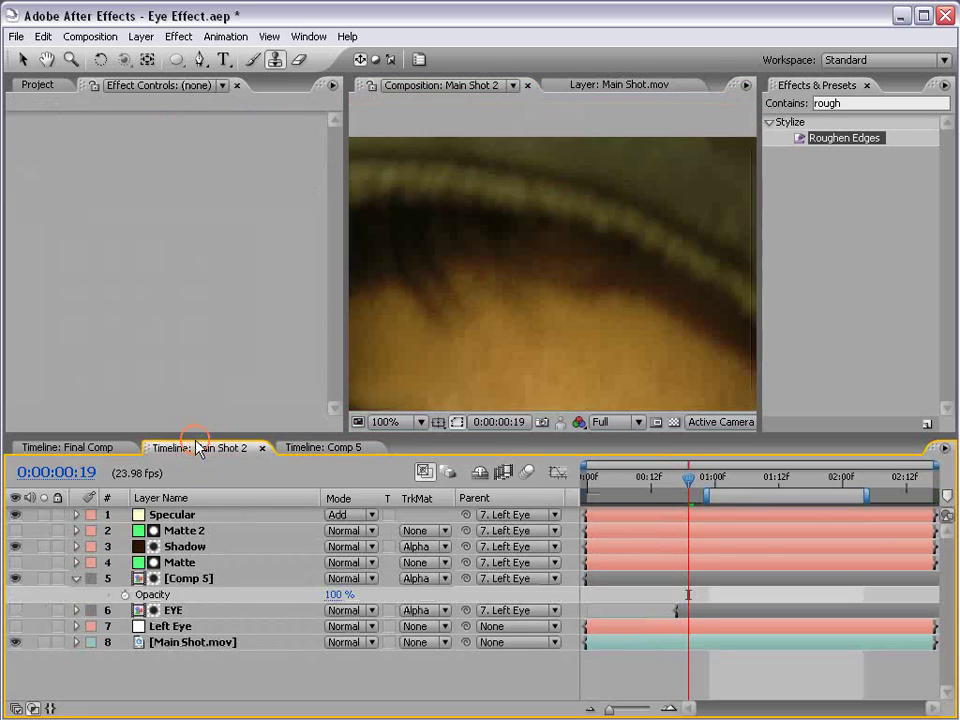
scroll(569, 318, down, 1)
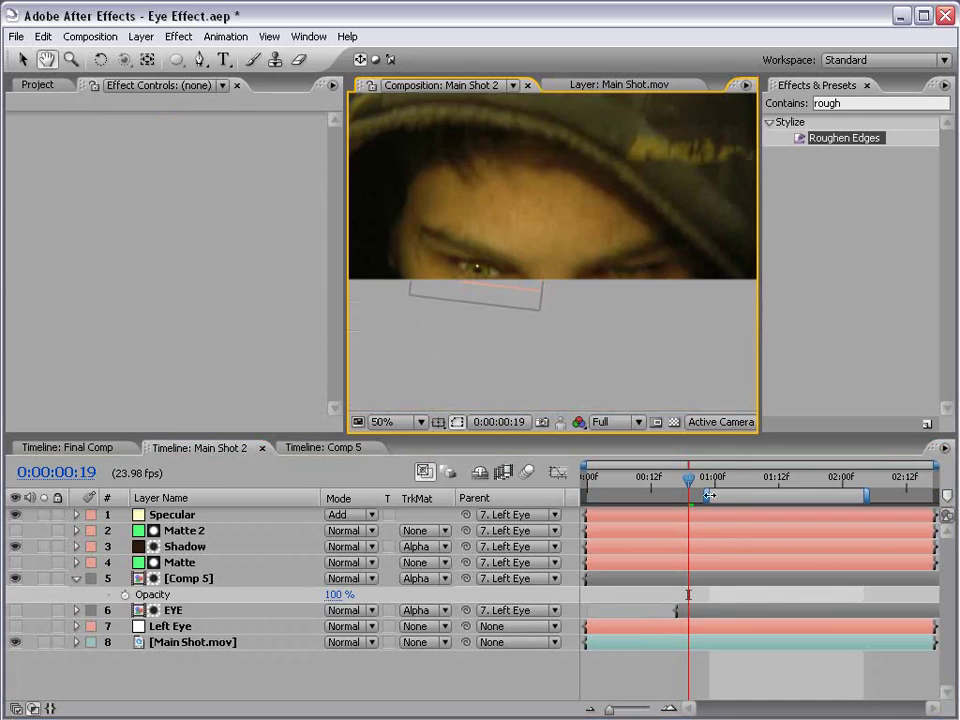
Trim the Specular layer's in-point to 0:00:01:00, then scrub to check the highlight
drag(688, 478, 714, 481)
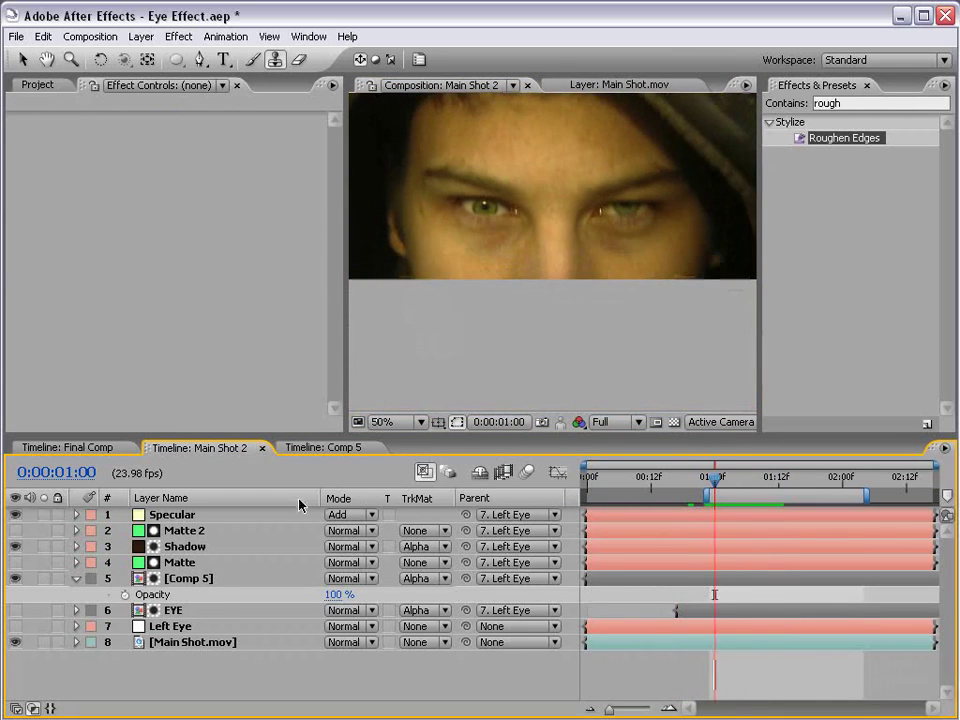
click(170, 514)
drag(586, 514, 763, 483)
click(760, 672)
key(h)
scroll(574, 253, up, 2)
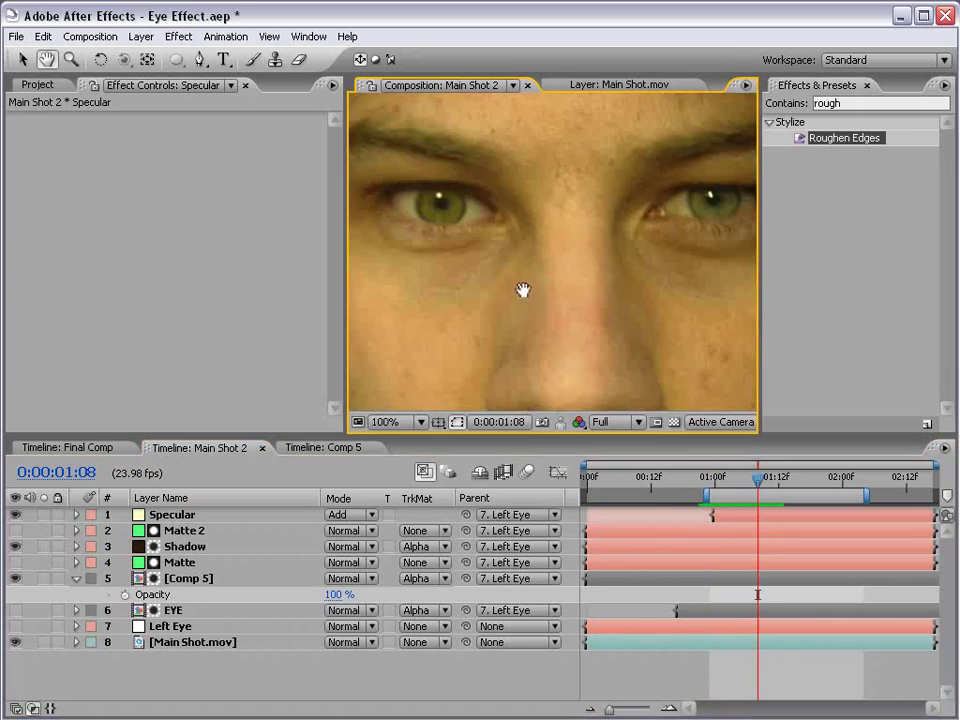
mouse_move(779, 482)
mouse_down()
mouse_move(806, 481)
mouse_move(795, 481)
mouse_up()
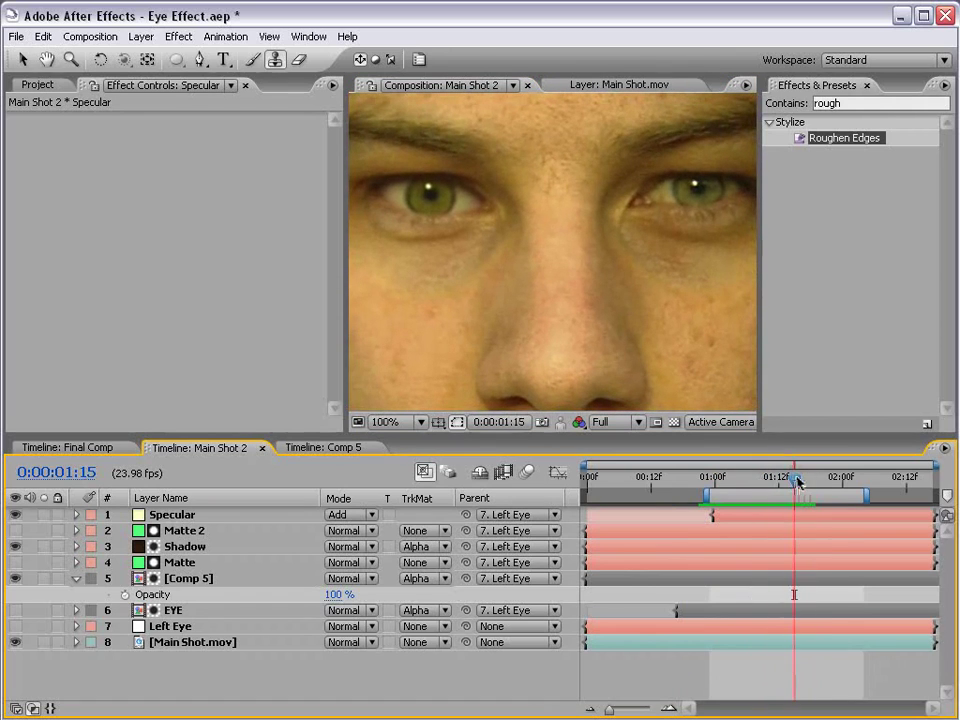
Toggle the eyeball comp layer's visibility off and on to compare, then select Comp 5
click(15, 579)
click(15, 580)
click(14, 580)
click(167, 580)
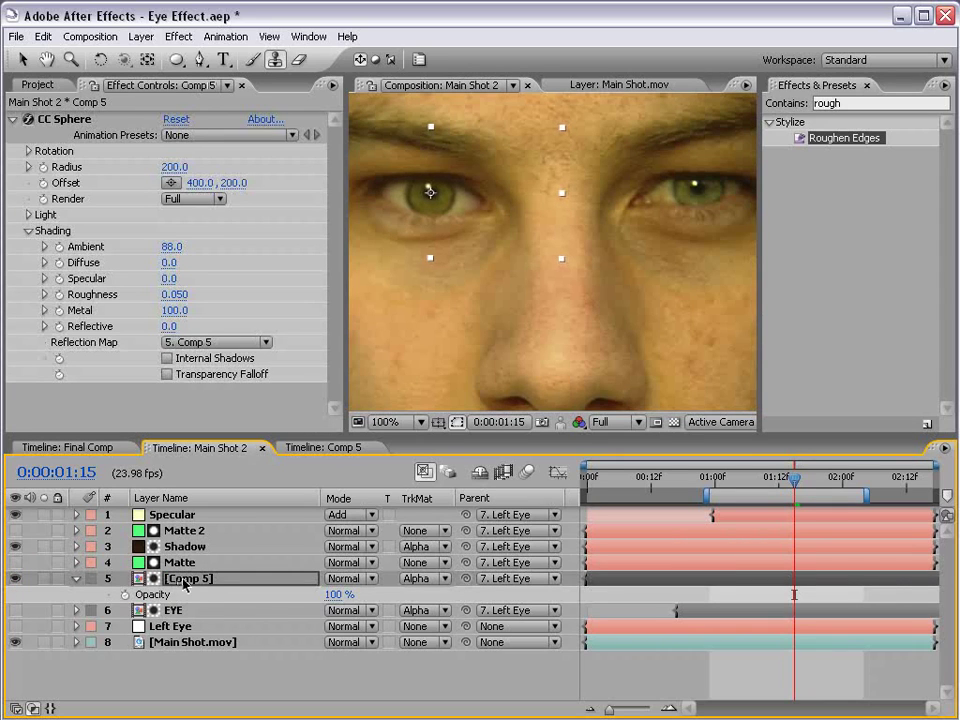
Reveal CC Sphere's rotation controls and test Rotation Y 45° and Rotation X 31°
click(28, 231)
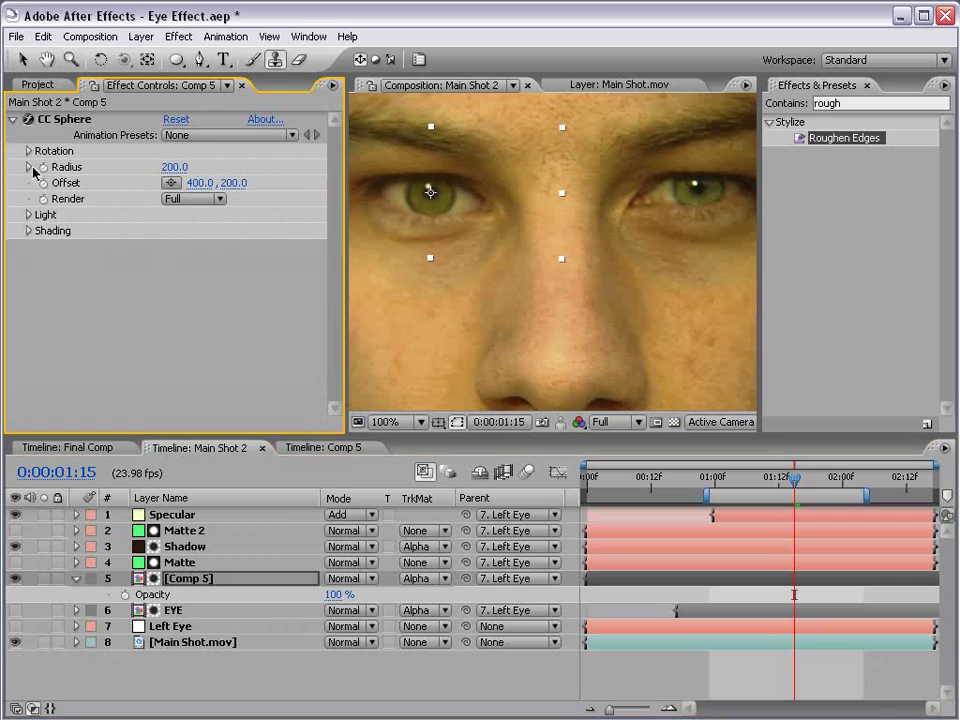
click(28, 167)
click(28, 151)
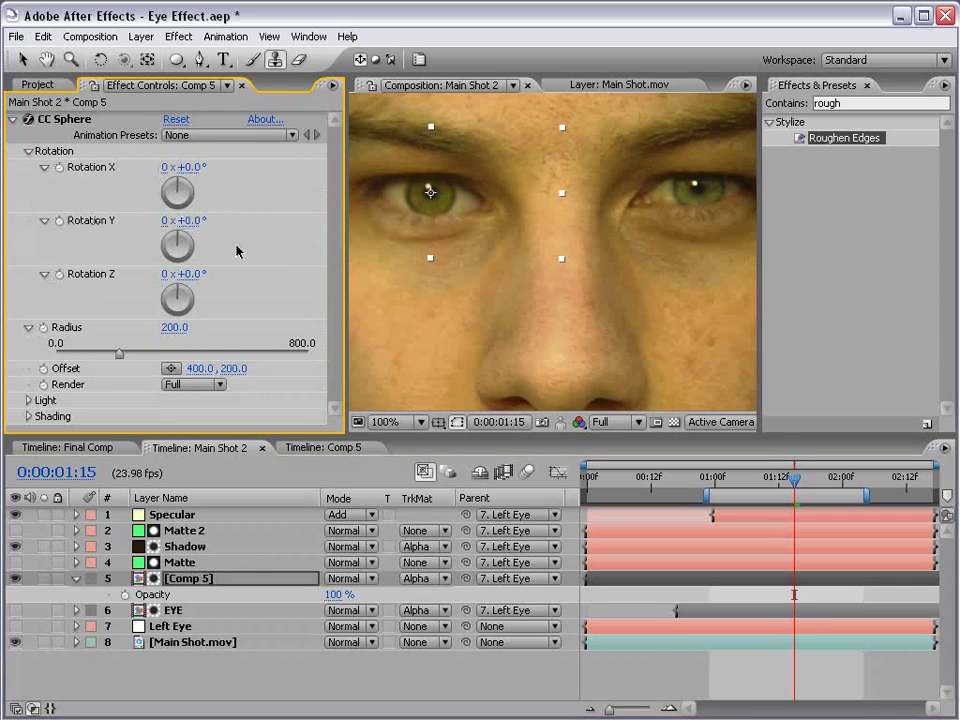
mouse_move(188, 220)
mouse_down()
mouse_move(228, 214)
mouse_move(171, 216)
mouse_move(186, 218)
mouse_up()
mouse_move(200, 175)
mouse_down()
mouse_move(216, 162)
mouse_move(168, 168)
mouse_move(205, 163)
mouse_move(161, 158)
mouse_move(190, 160)
mouse_up()
scroll(471, 214, down, 1)
Preview the eye with rotation back at 0°, then open the Comp 5 eyeball composition
click(776, 683)
scroll(634, 266, up, 4)
scroll(564, 251, down, 4)
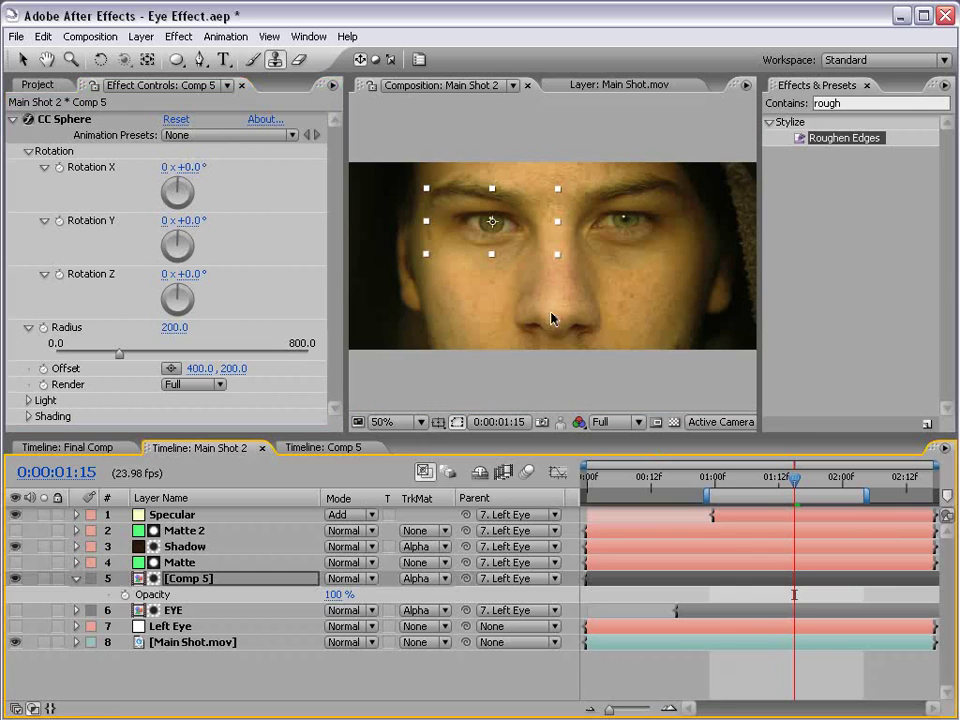
click(700, 674)
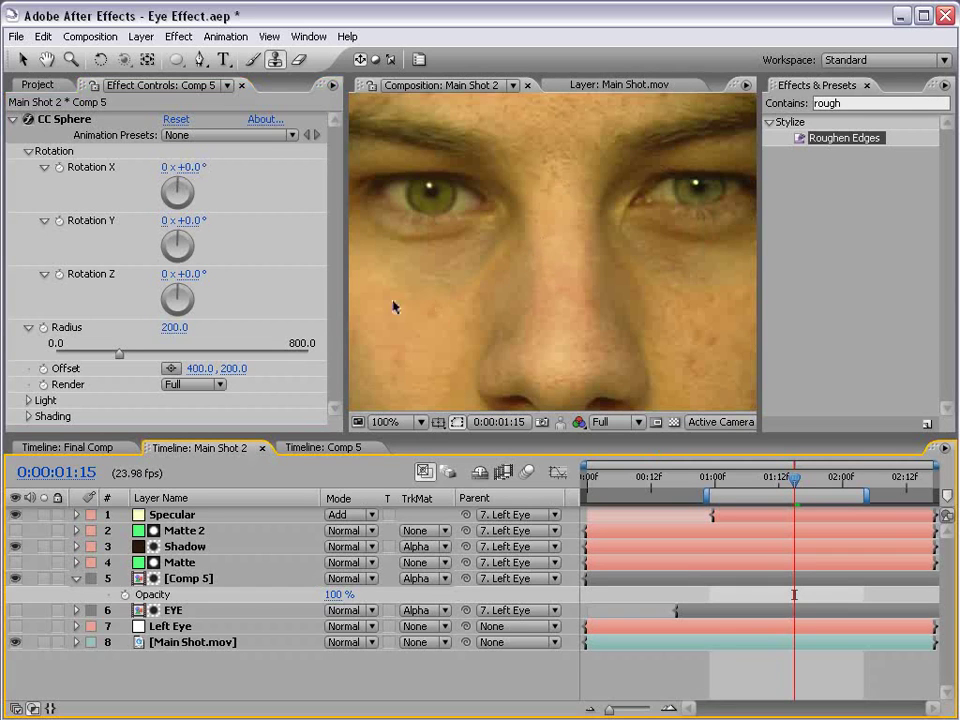
click(323, 447)
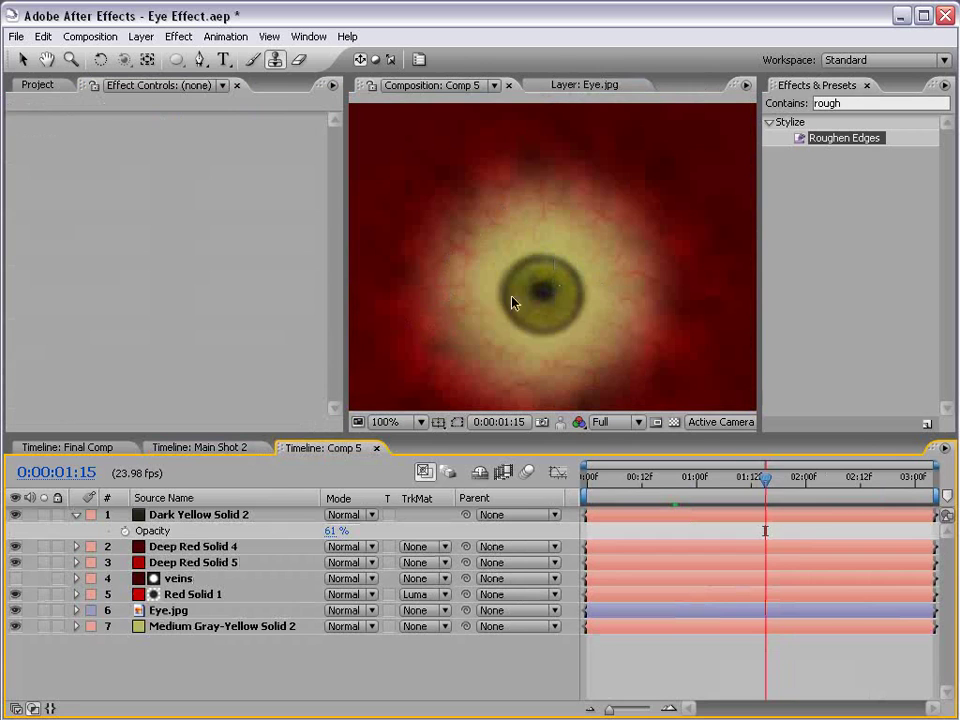
Show Red Solid 1's Mask 1 properties and reduce Mask Expansion to 3 pixels
click(193, 562)
click(178, 578)
click(181, 595)
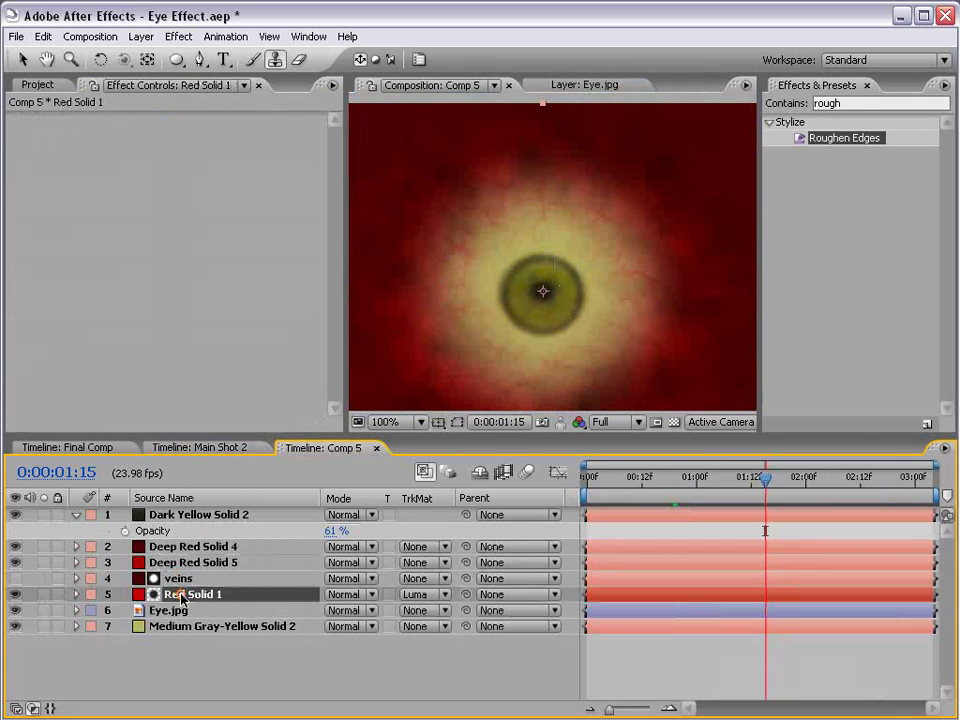
key(m)
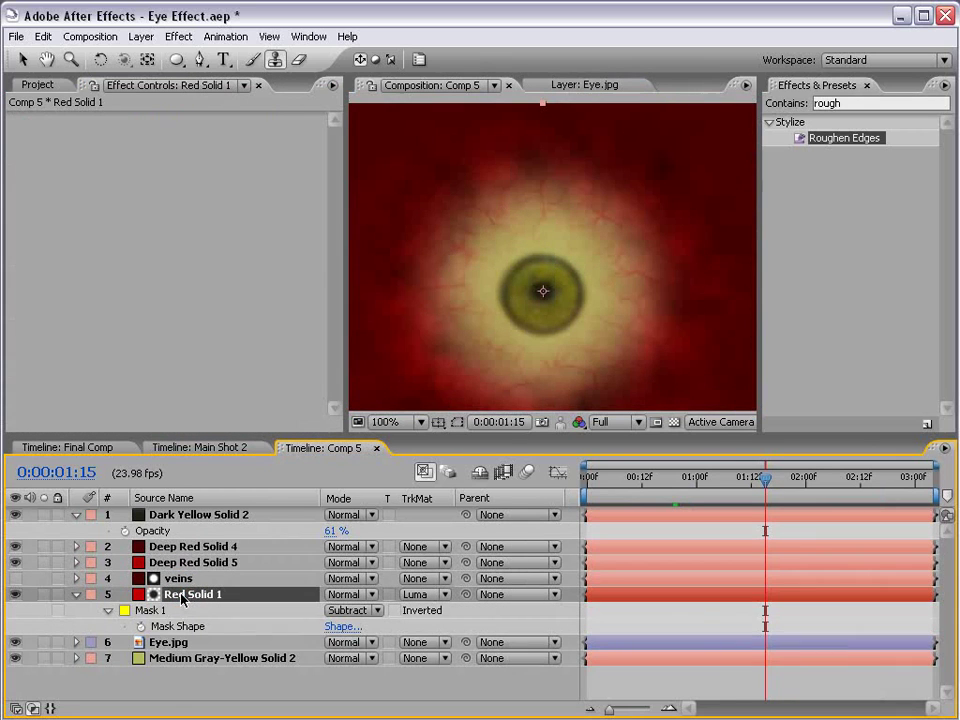
click(457, 422)
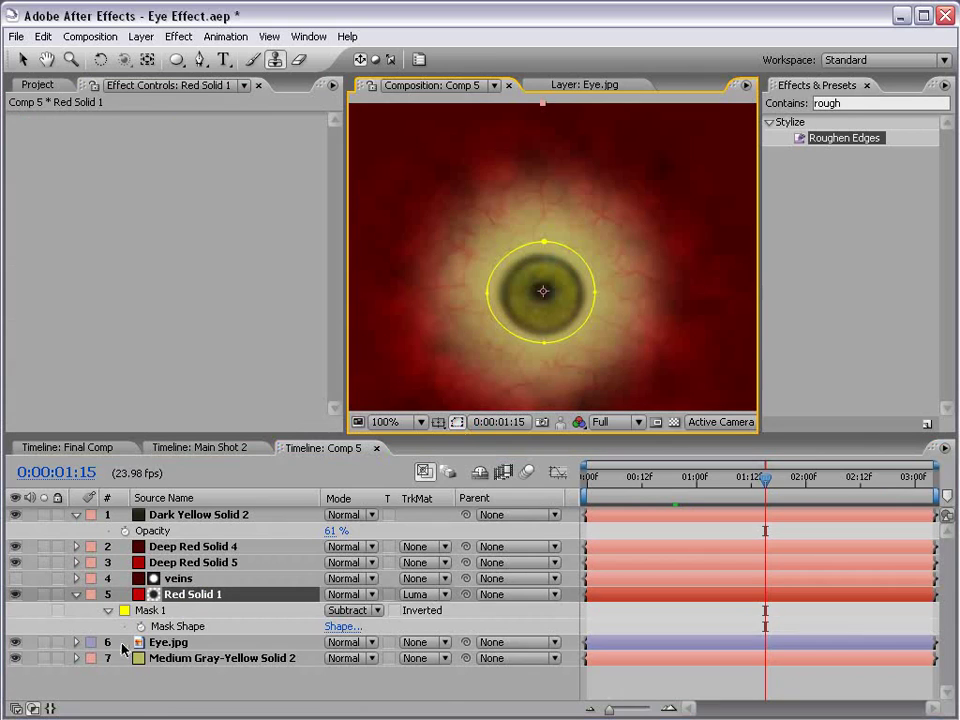
key(m)
key(m)
click(327, 675)
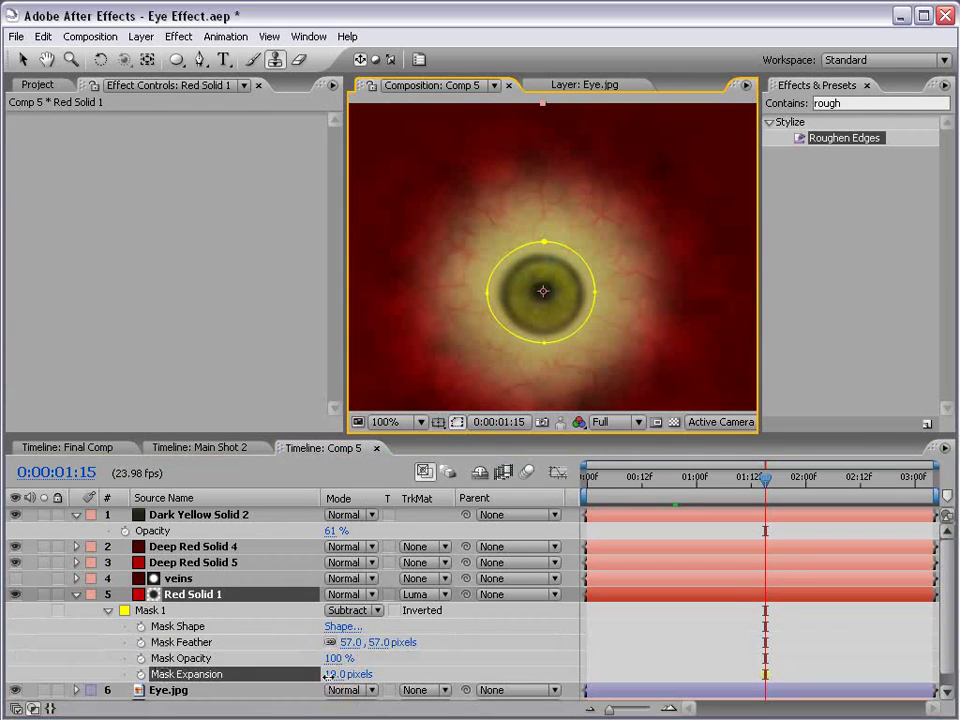
drag(327, 675, 311, 675)
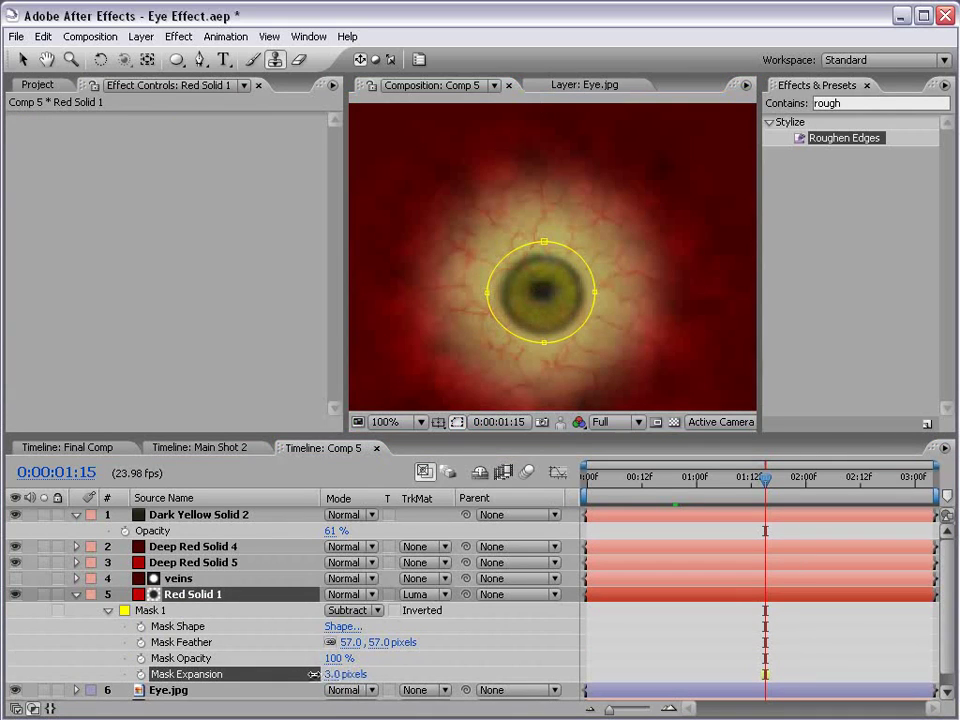
click(532, 280)
Check the tighter iris in Main Shot 2 around the actor's eye, then return to Comp 5
click(199, 447)
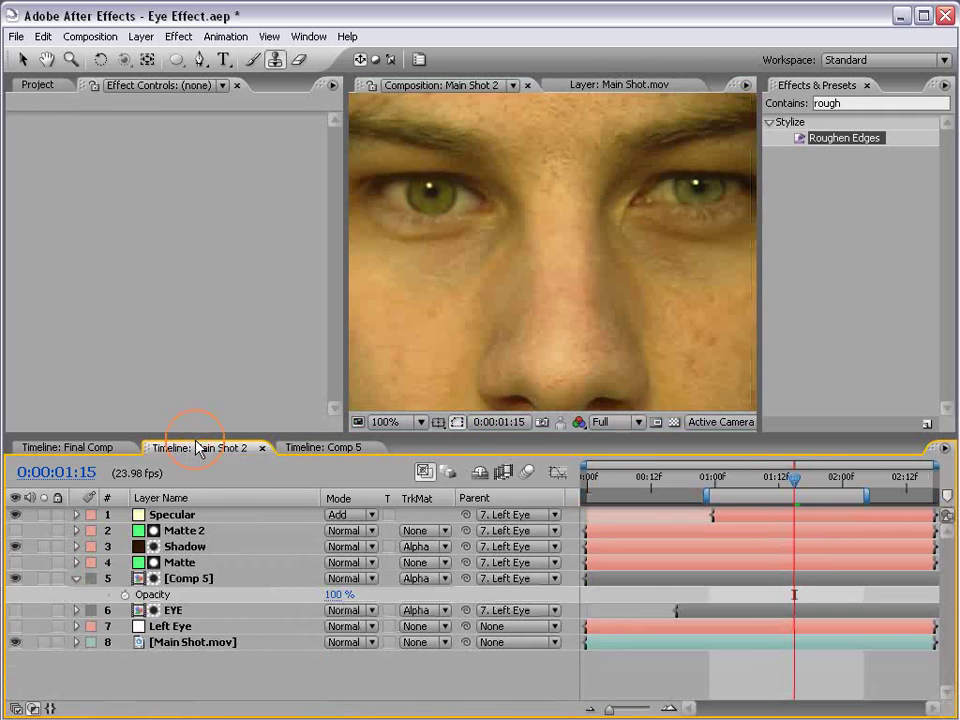
scroll(478, 253, up, 1)
drag(478, 253, 551, 332)
click(310, 448)
Collapse the veins layer's Fractal Noise settings and apply Fast Blur to it
click(180, 578)
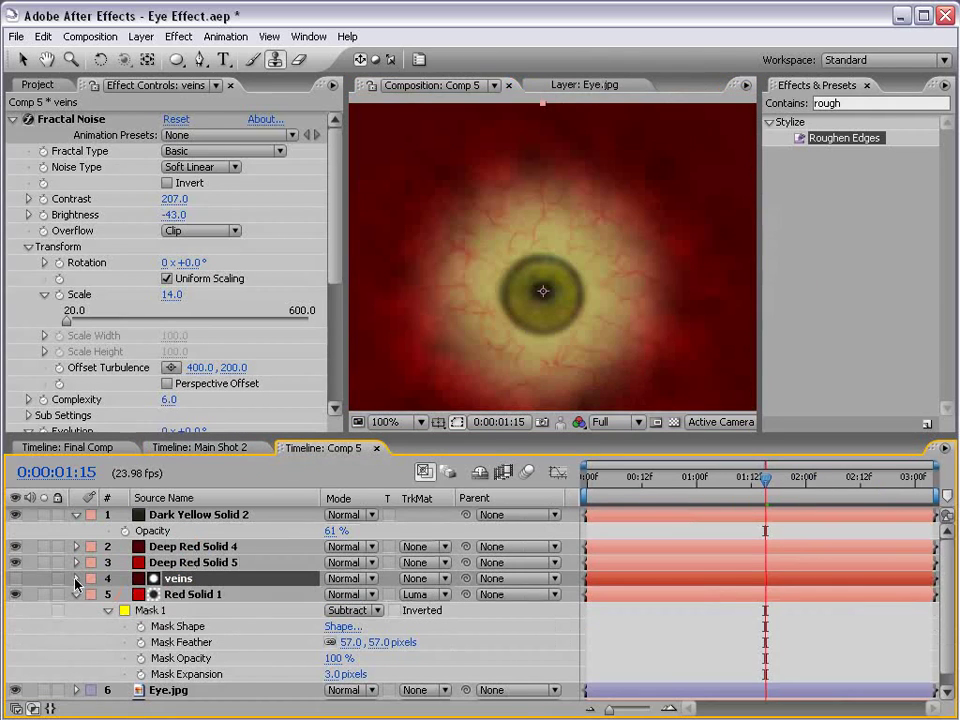
click(13, 119)
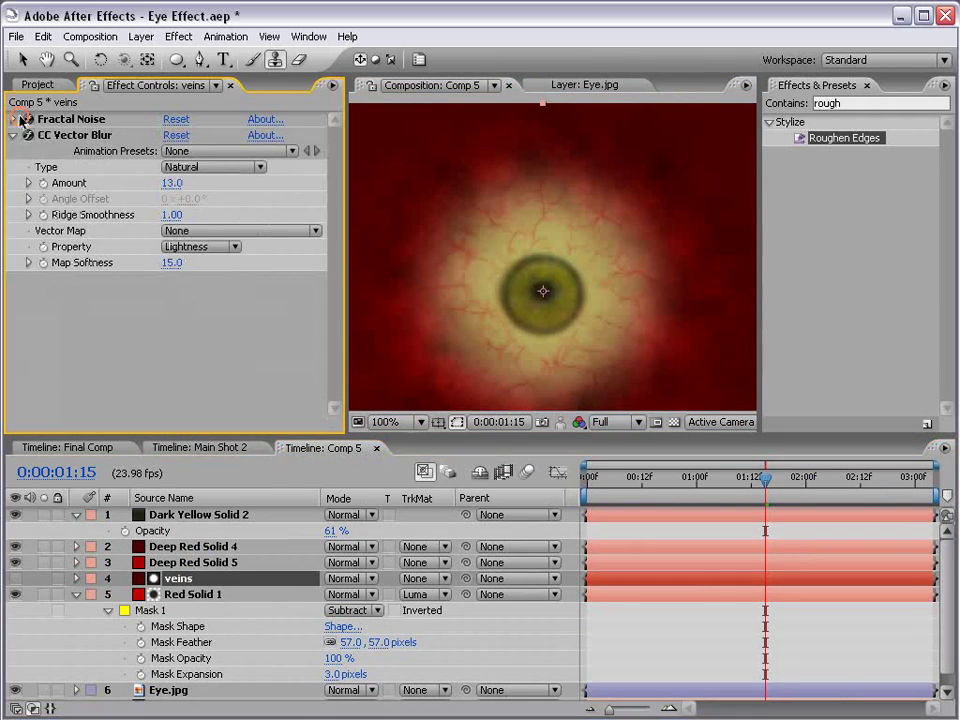
click(179, 37)
mouse_move(205, 192)
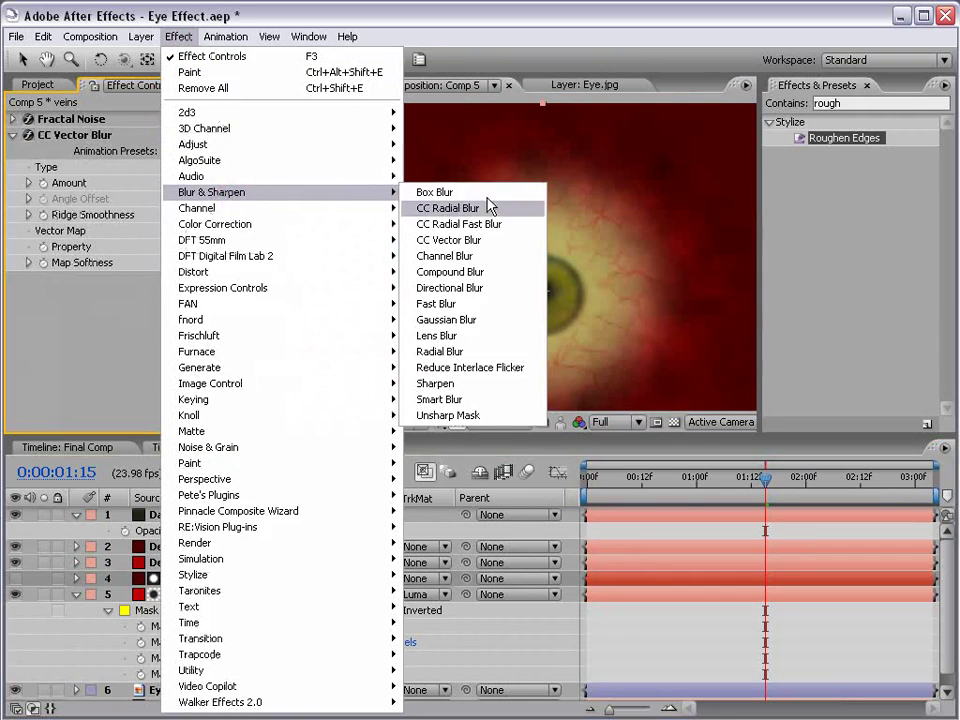
click(432, 304)
Try Fast Blur Blurriness values 5 and 4, settling on 2.5
click(168, 310)
text(5)
key(Return)
click(168, 310)
text(4)
key(Return)
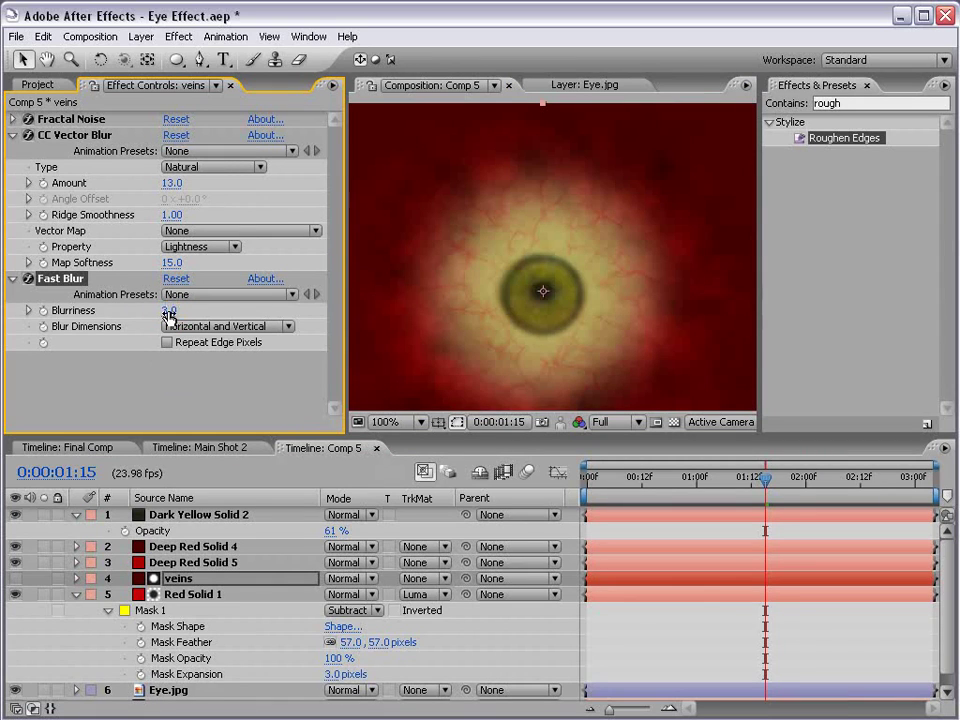
click(168, 312)
text(2.5)
key(Return)
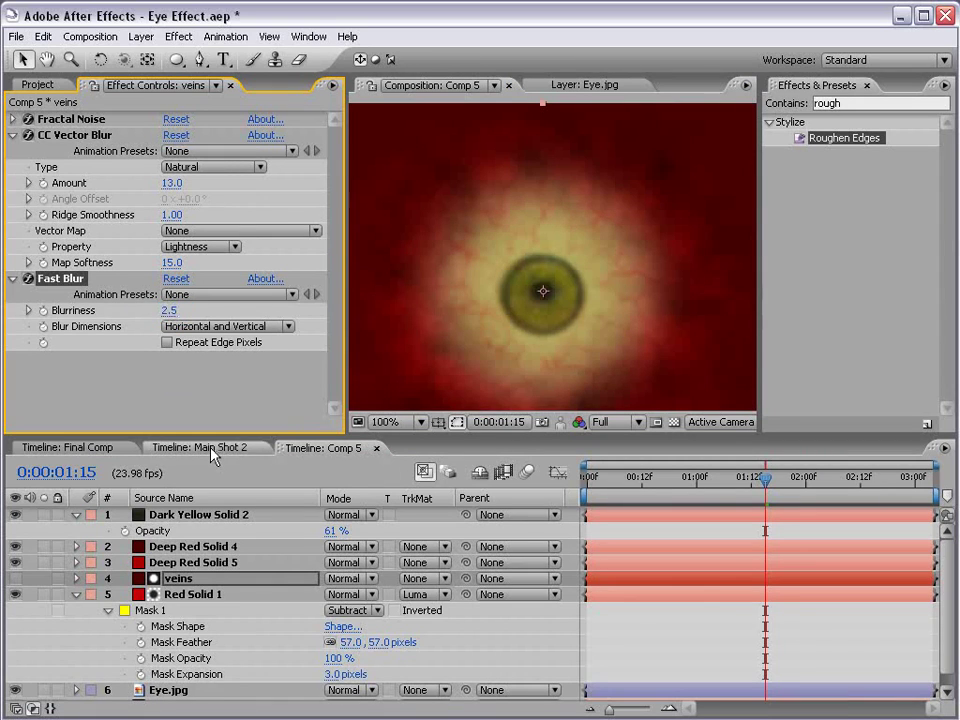
Switch to Main Shot 2 to check the blurred veins on the eye
click(212, 455)
scroll(508, 358, down, 2)
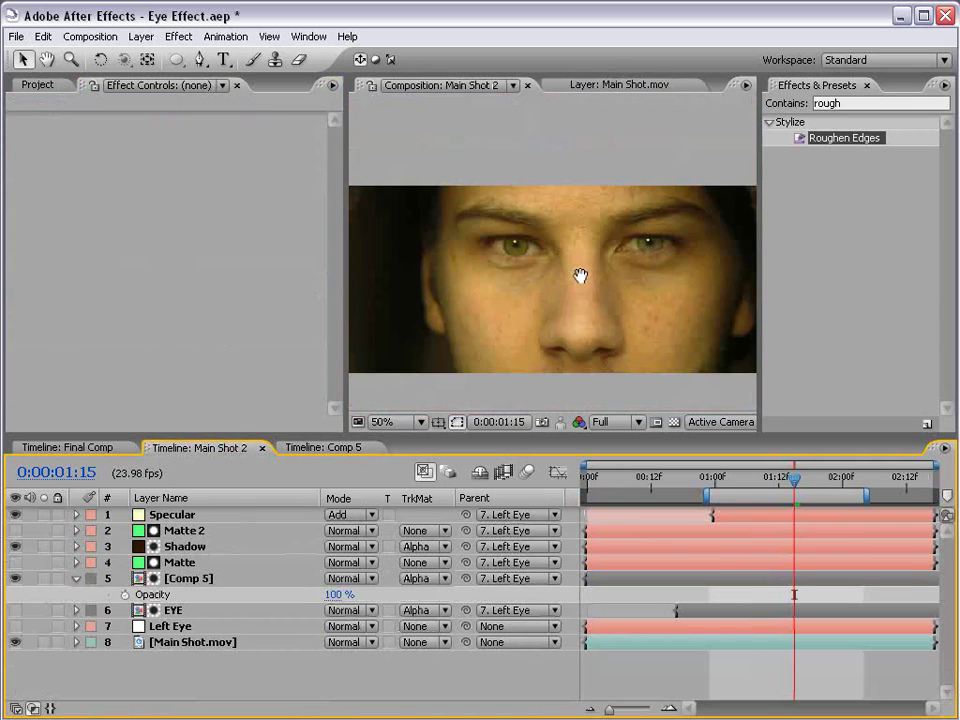
scroll(580, 275, up, 1)
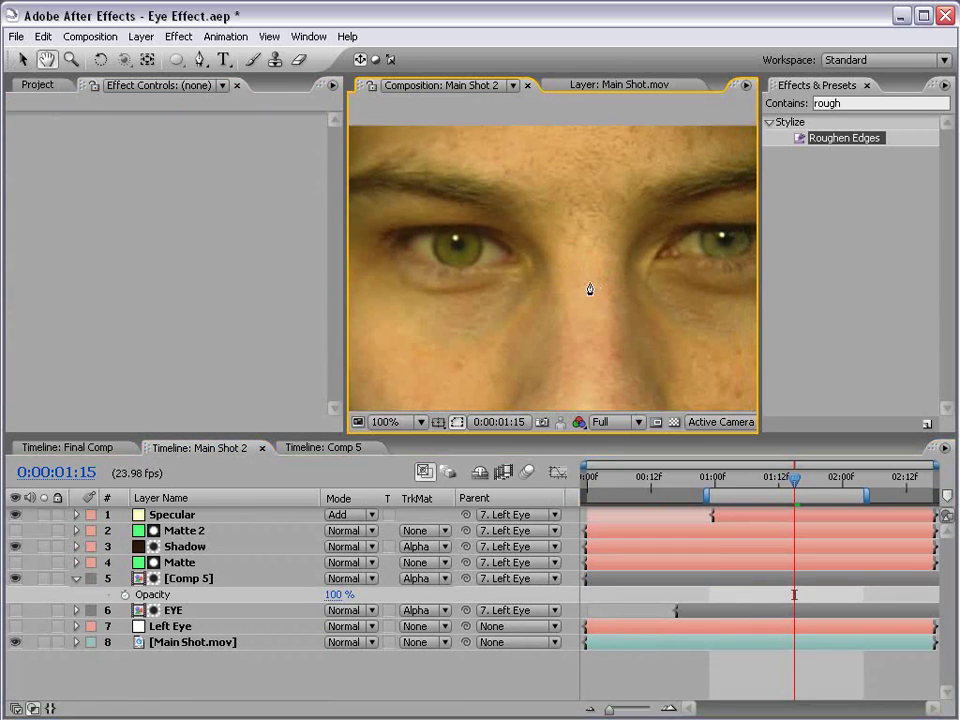
Go to Comp 5's first frame, collapse open layer properties, and add a new adjustment layer
click(318, 448)
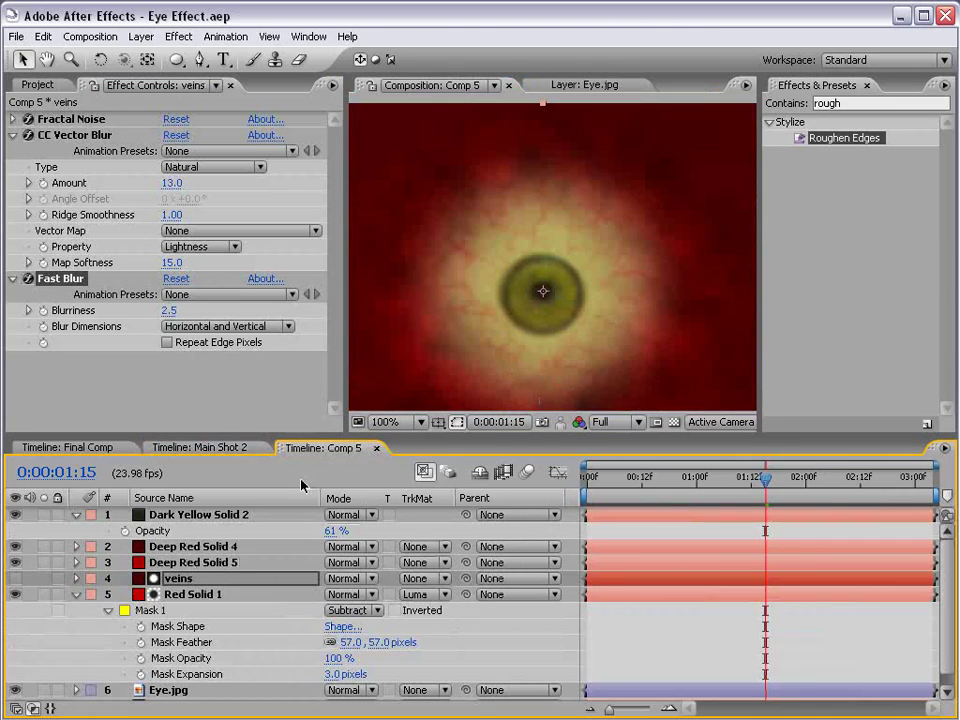
drag(766, 478, 591, 478)
key(F2)
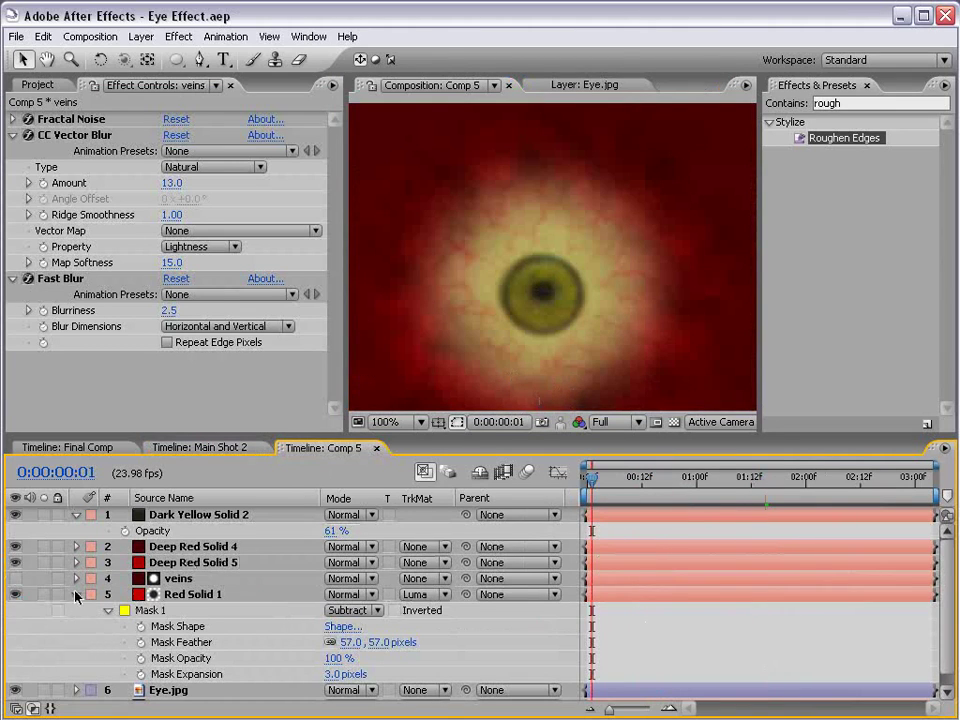
click(76, 594)
click(76, 514)
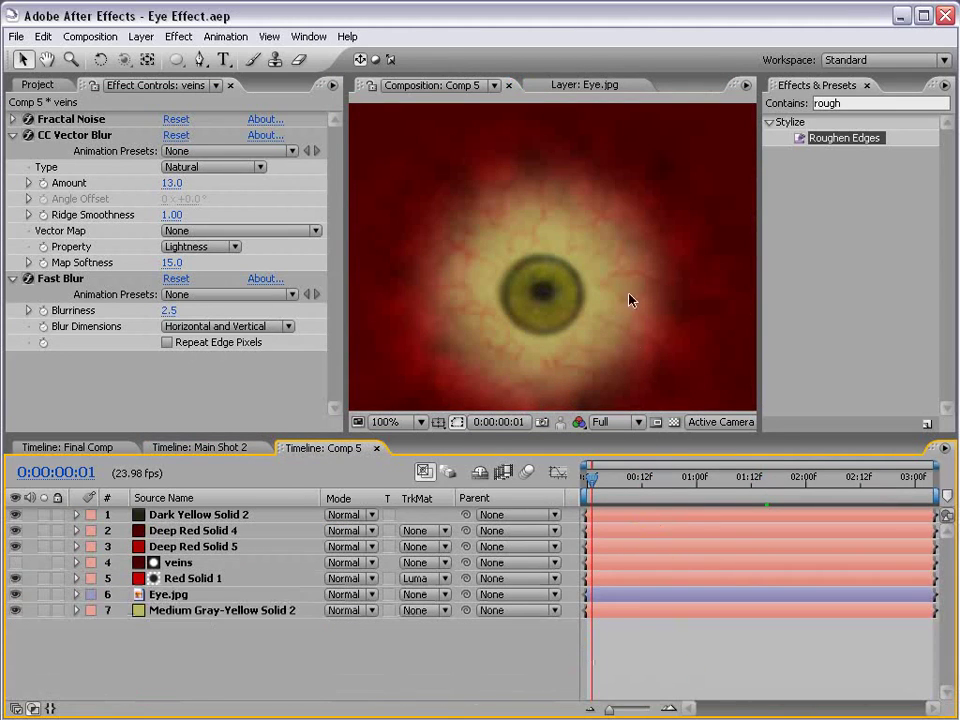
click(141, 36)
mouse_move(151, 56)
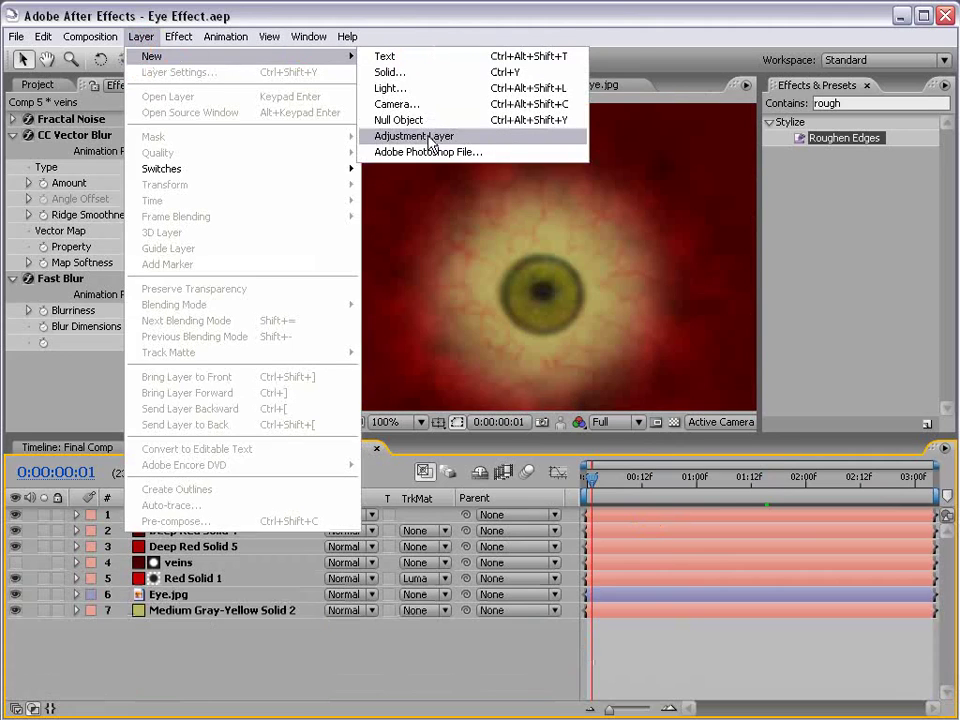
click(488, 137)
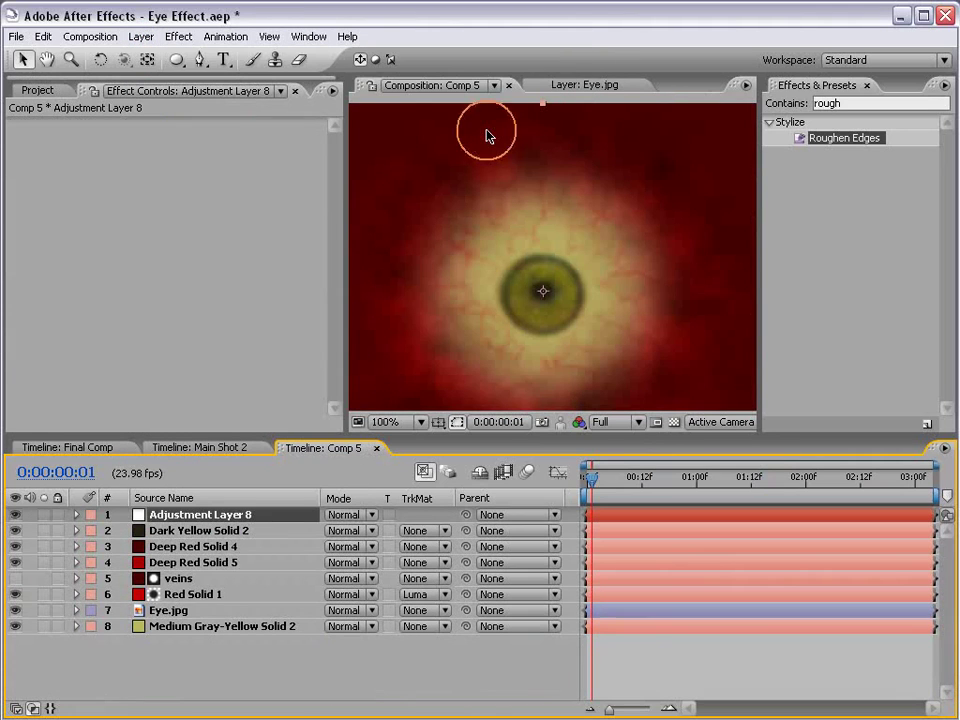
Apply Bulge to the adjustment layer and fit it to the pupil, radii 34 by 32
click(182, 38)
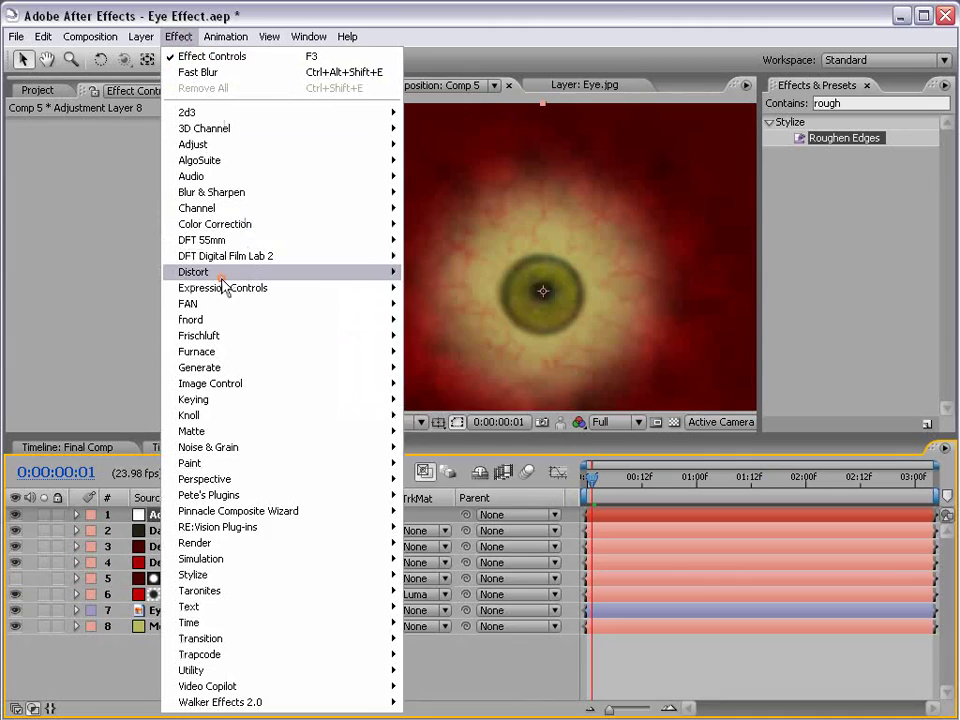
mouse_move(220, 272)
click(463, 304)
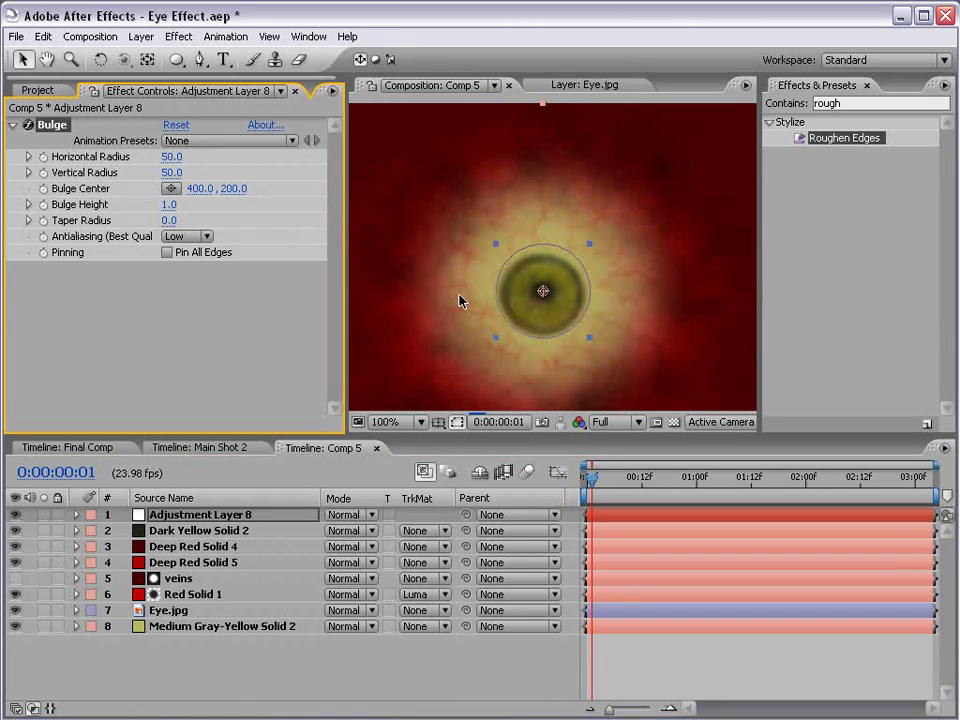
drag(591, 343, 573, 328)
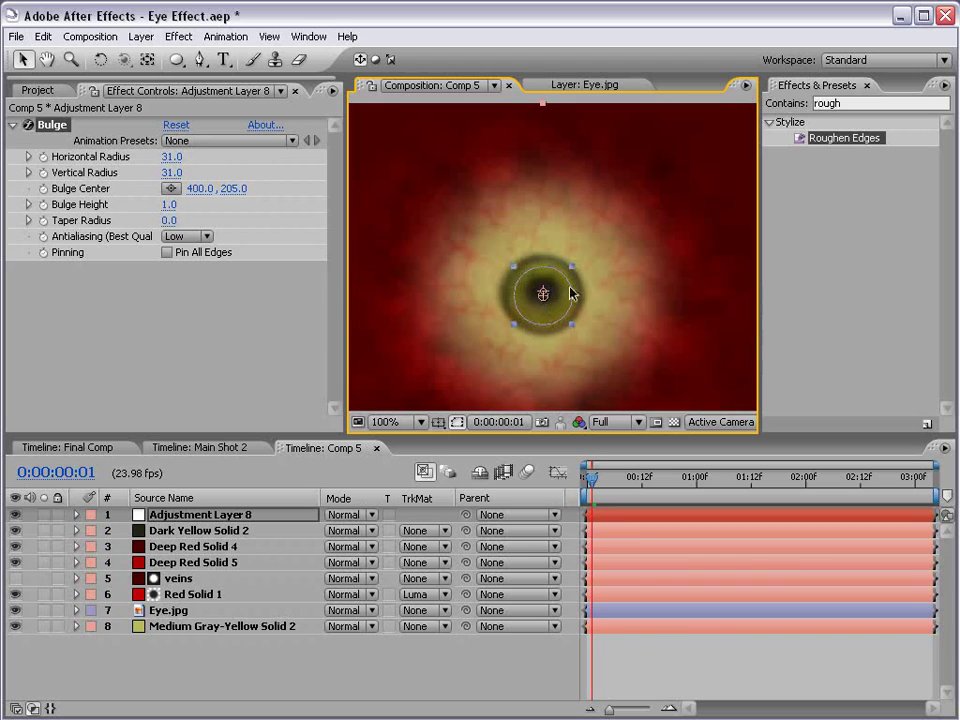
drag(573, 273, 549, 305)
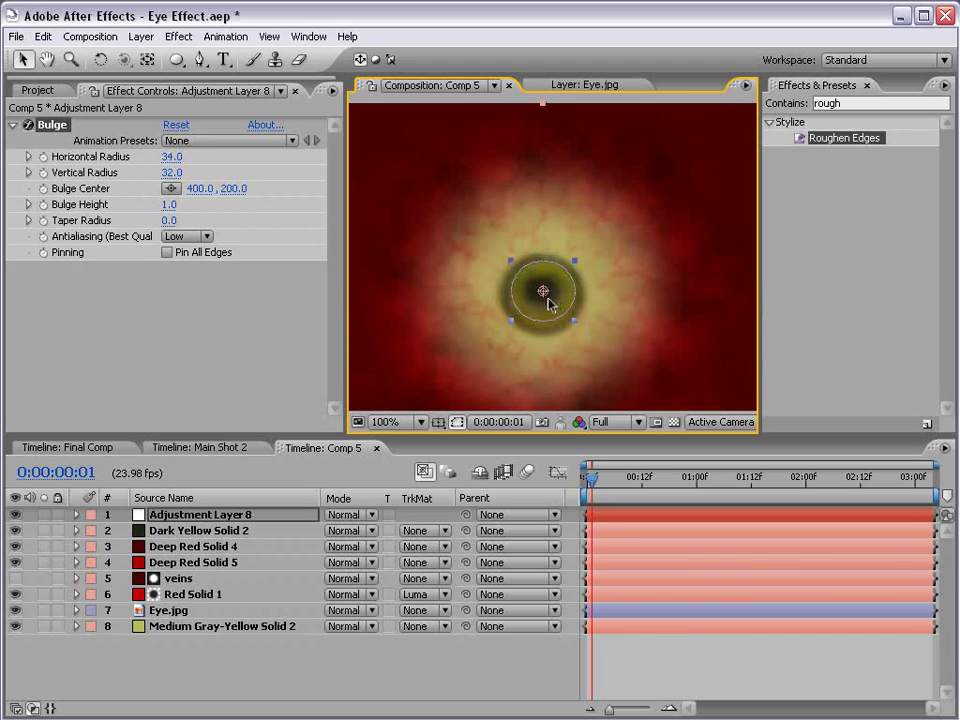
Keyframe Bulge Height from 0.0 at 0:00:00:16 to 1.5 at 0:00:01:17
drag(170, 204, 128, 208)
click(170, 204)
text(0)
key(Return)
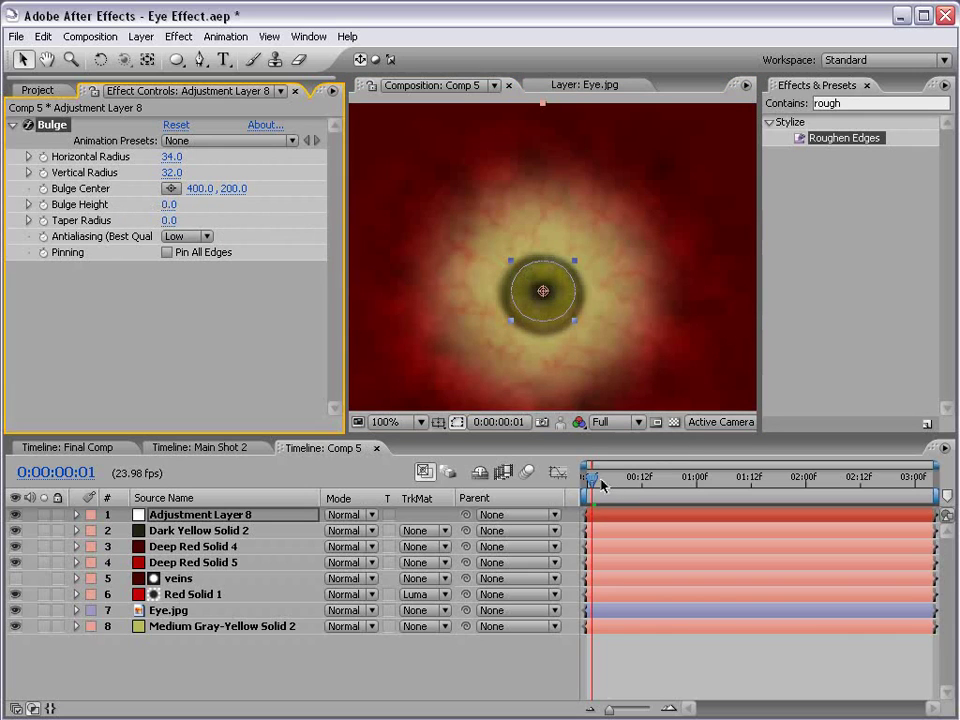
drag(598, 481, 773, 481)
click(44, 205)
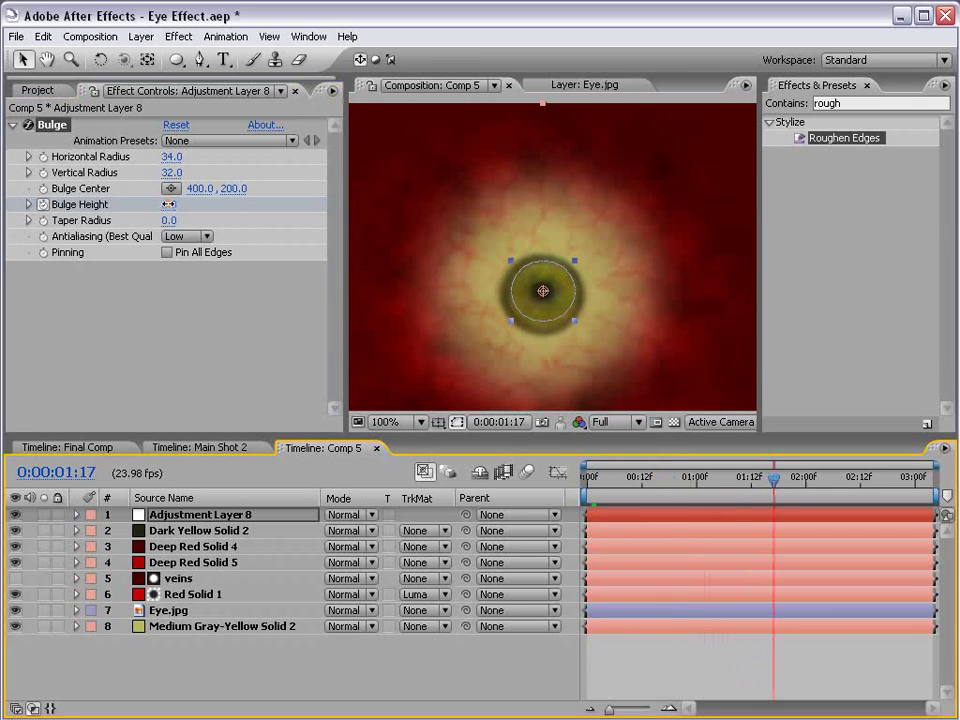
drag(169, 204, 300, 197)
Reveal the Bulge Height keyframes and scrub at 200% zoom to watch the pupil dilate
key(u)
key(F2)
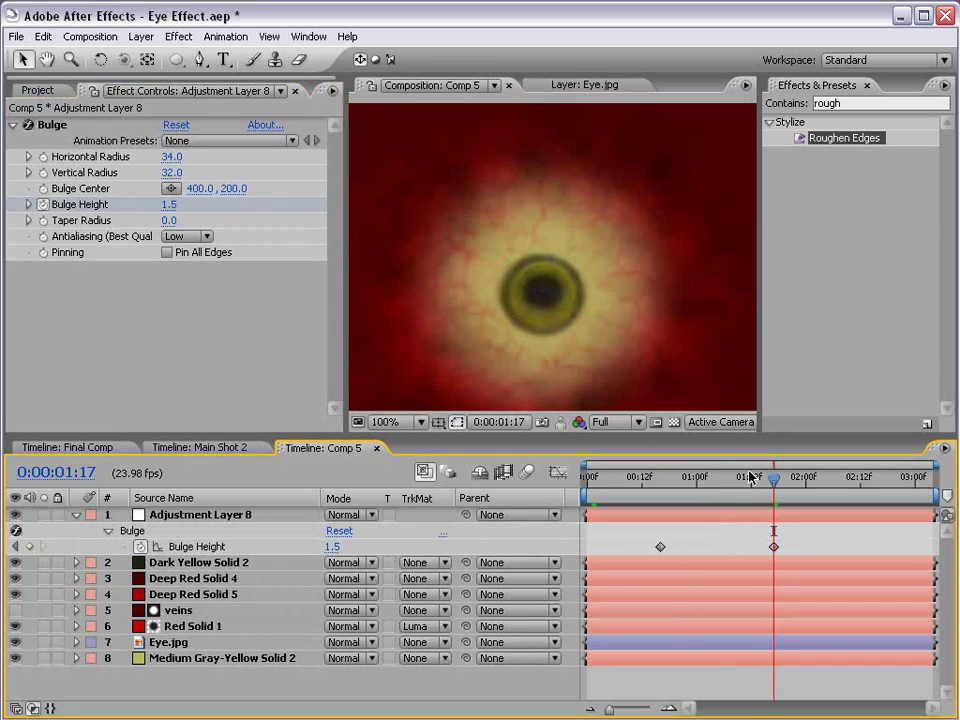
drag(739, 482, 812, 488)
key(period)
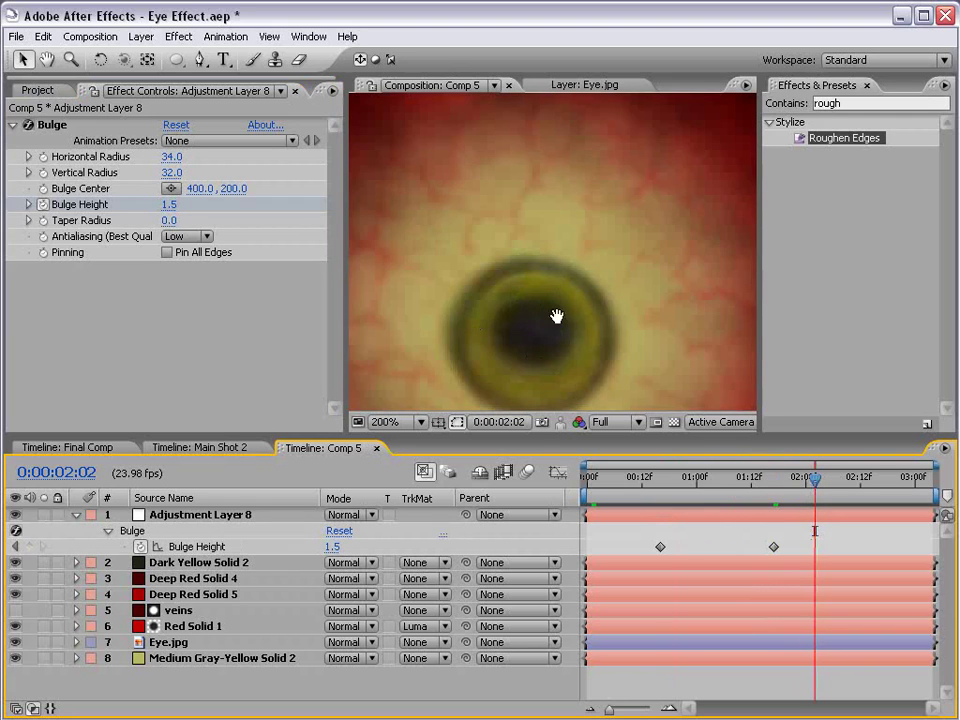
drag(749, 487, 724, 487)
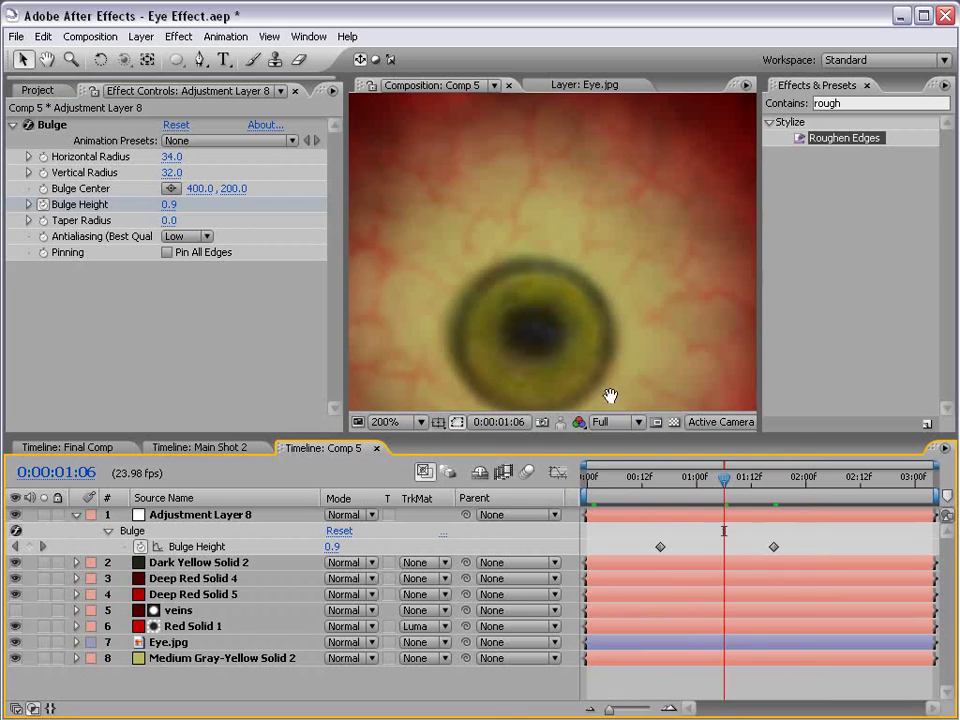
scroll(627, 395, down, 3)
drag(726, 487, 657, 485)
Set the work area from 0:00:00:15 to 0:00:01:17 and RAM-preview the dilation
key(b)
click(773, 481)
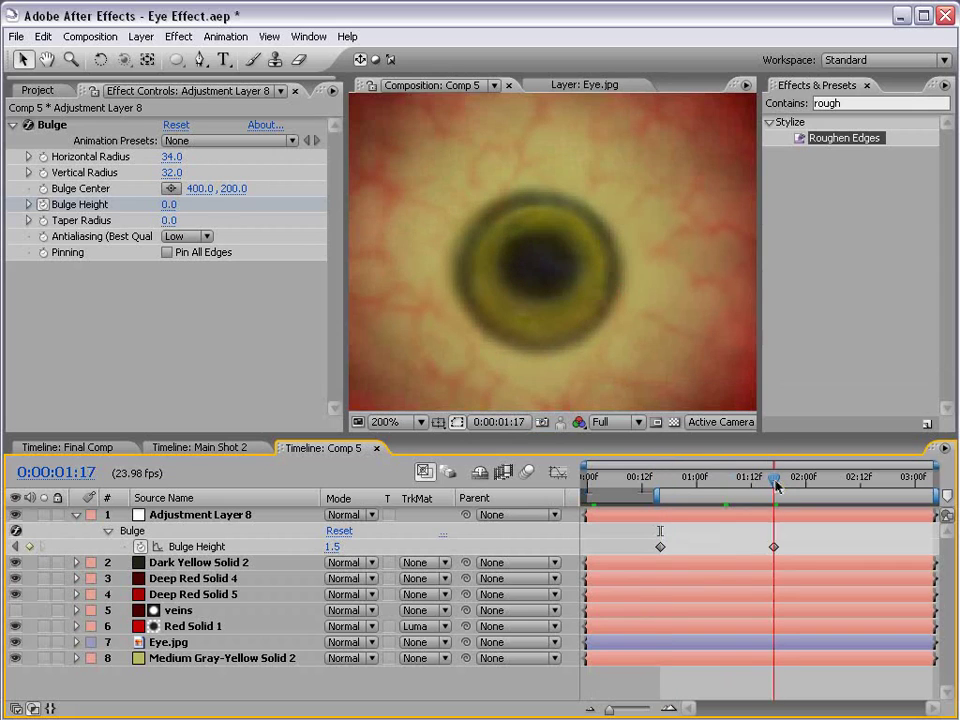
key(n)
key(KP_0)
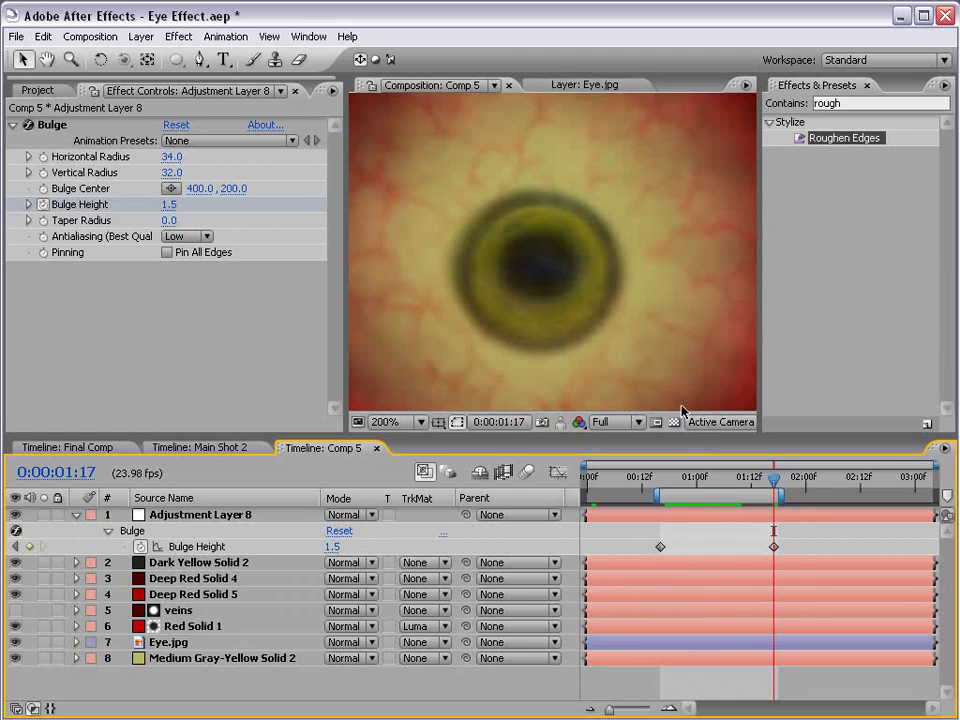
drag(722, 482, 803, 484)
Glance at Main Shot 2, then zoom out in Comp 5 and scrub the dilation once more
click(210, 447)
click(318, 448)
key(comma)
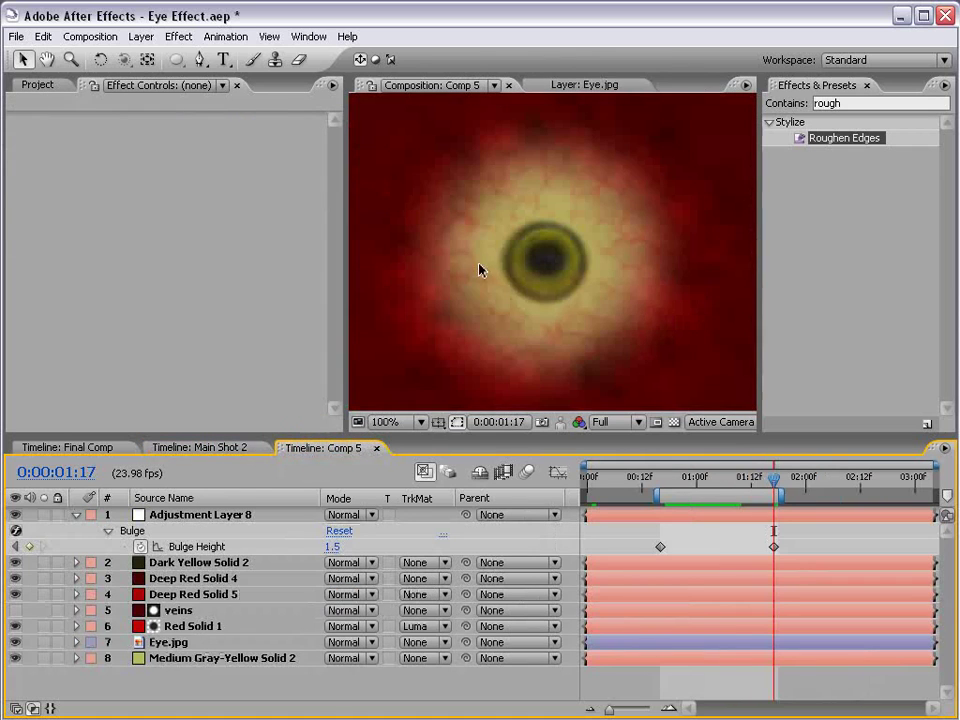
mouse_move(709, 474)
mouse_down()
mouse_move(686, 477)
mouse_move(729, 477)
mouse_move(692, 477)
mouse_up()
Return to Main Shot 2 and view the actor's face at 100% magnification
click(774, 547)
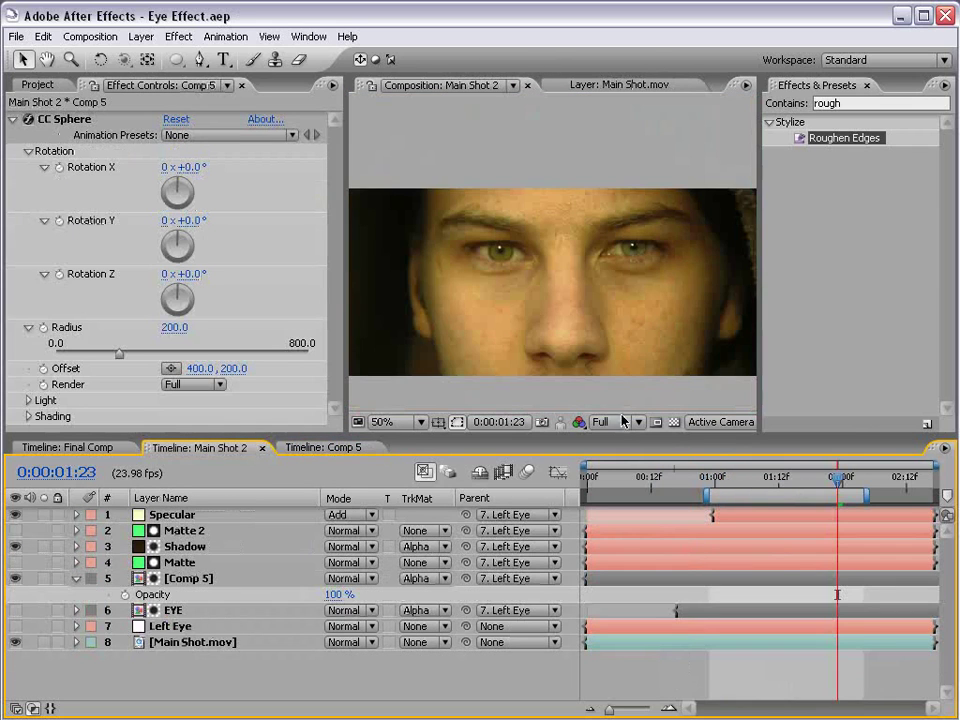
key(period)
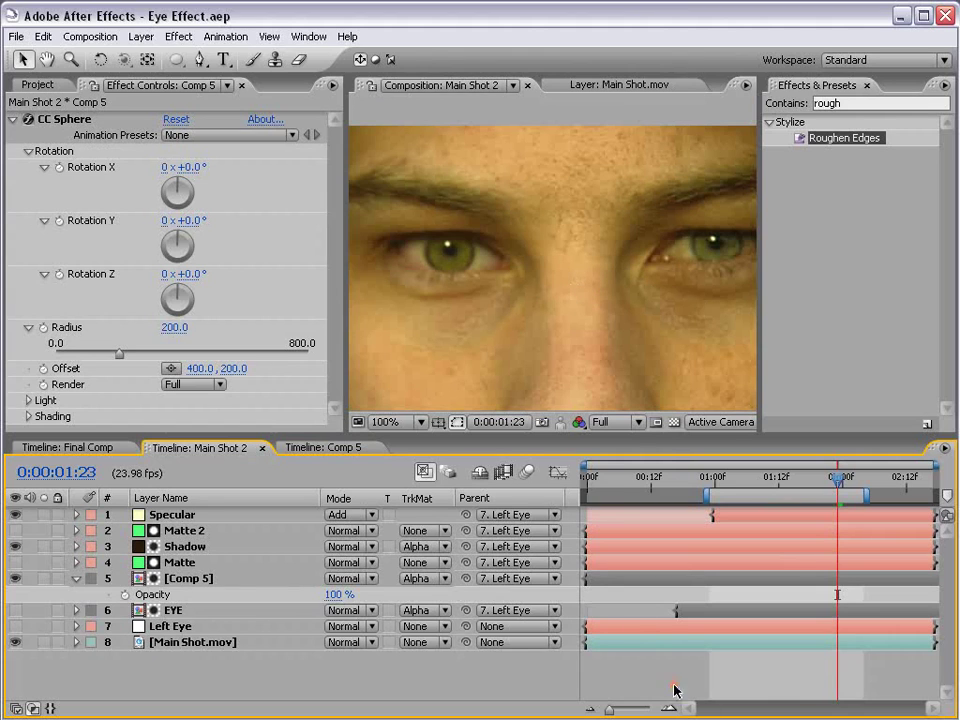
scroll(632, 281, up, 1)
scroll(632, 281, down, 1)
Apply Match Grain to the Comp 5 eye layer
click(188, 578)
scroll(535, 200, up, 1)
scroll(535, 200, down, 1)
click(178, 36)
mouse_move(218, 451)
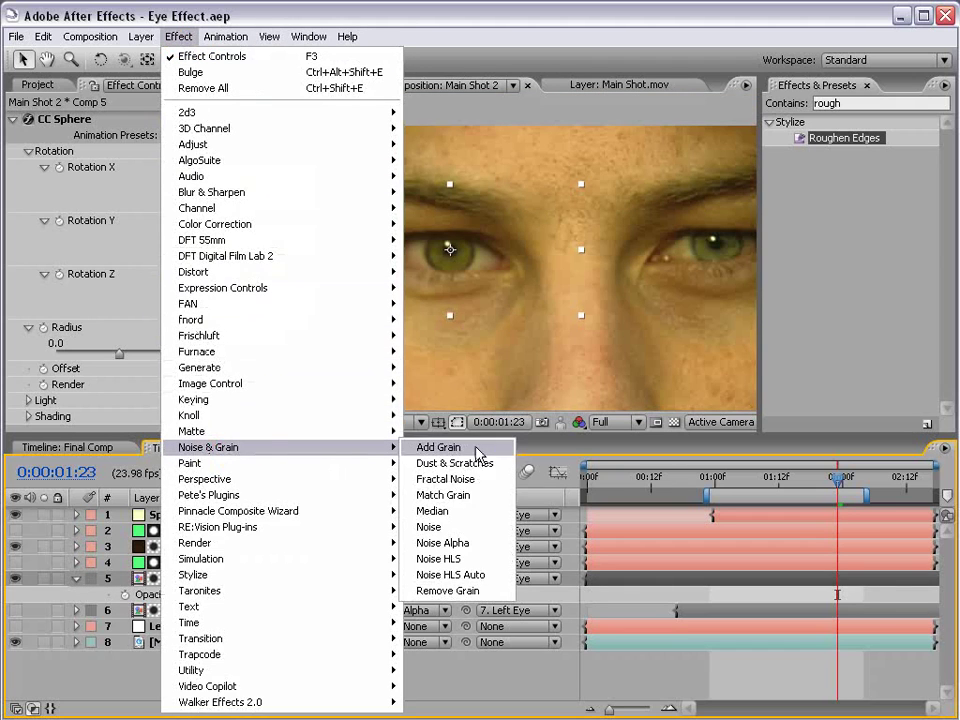
click(463, 496)
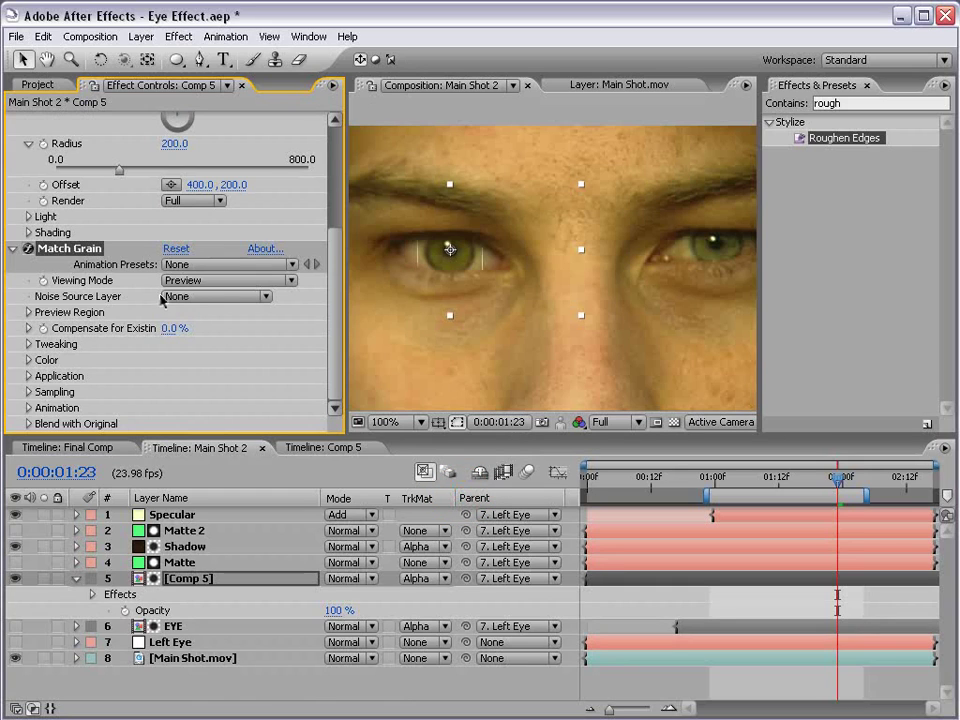
Set Match Grain's Viewing Mode to Final Output and Noise Source Layer to Main Shot.mov
click(178, 280)
click(211, 347)
click(184, 297)
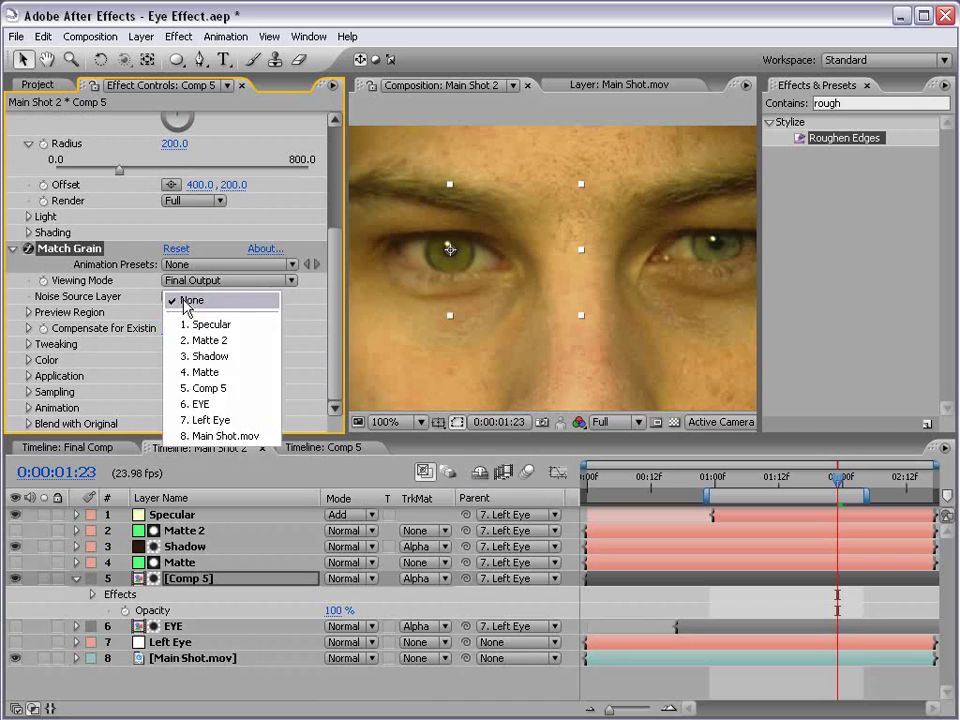
click(249, 437)
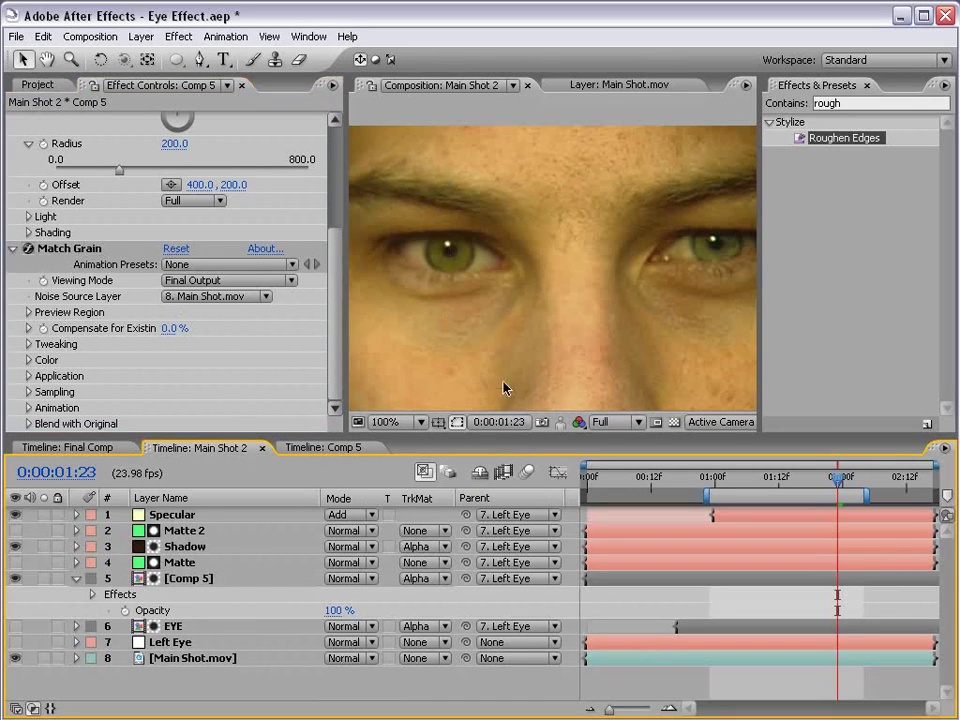
Raise Match Grain's Tweaking Intensity to 3.310 and frame the left eye to inspect the grain
scroll(491, 368, up, 1)
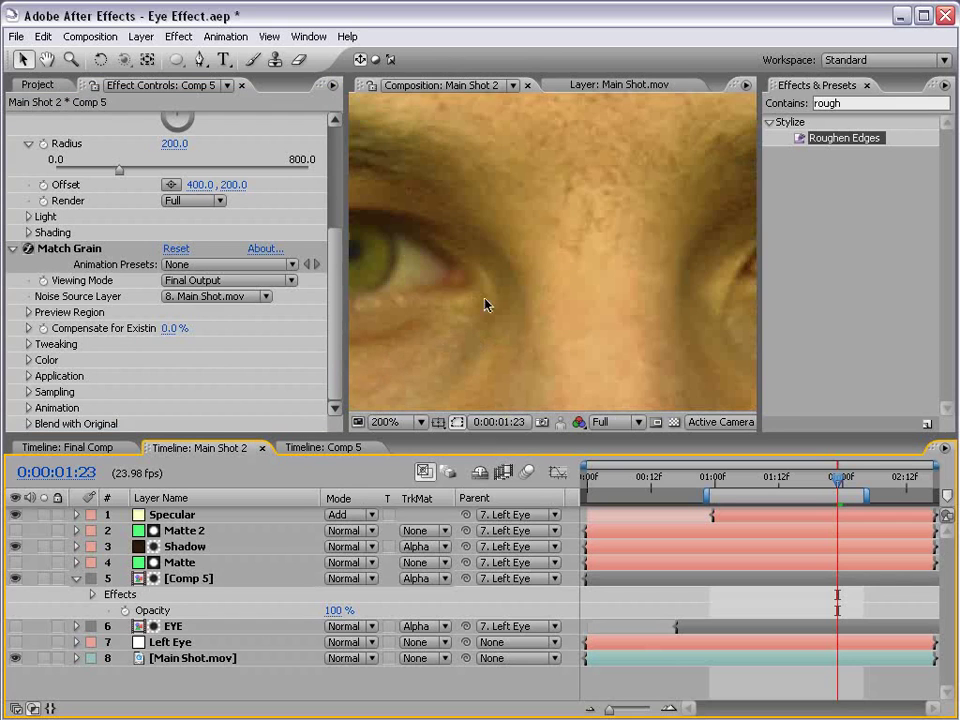
drag(410, 311, 557, 319)
click(30, 339)
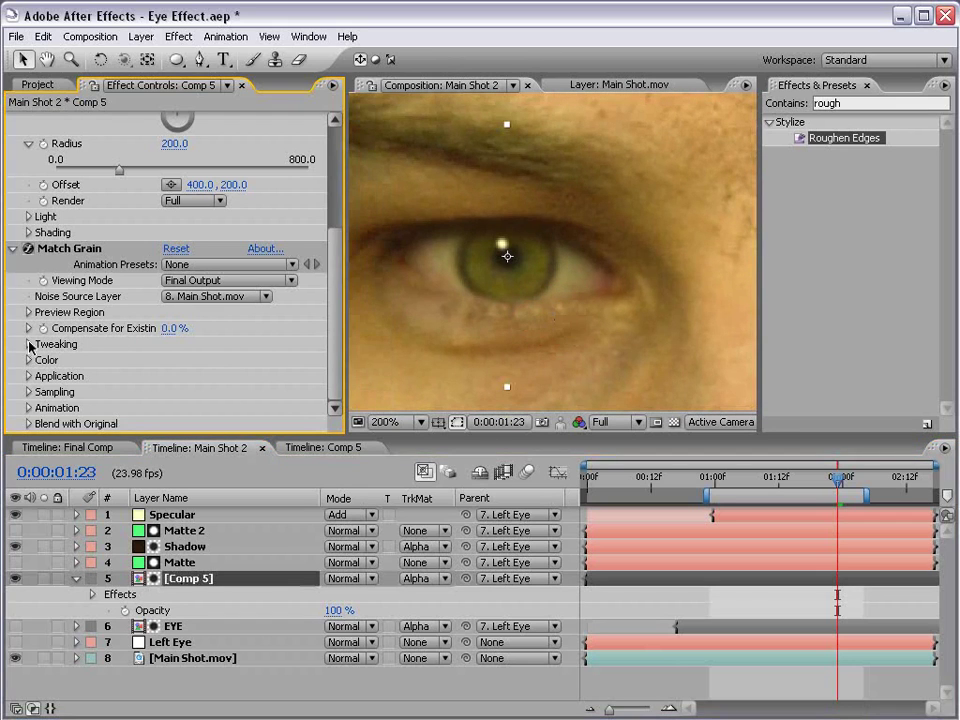
click(29, 343)
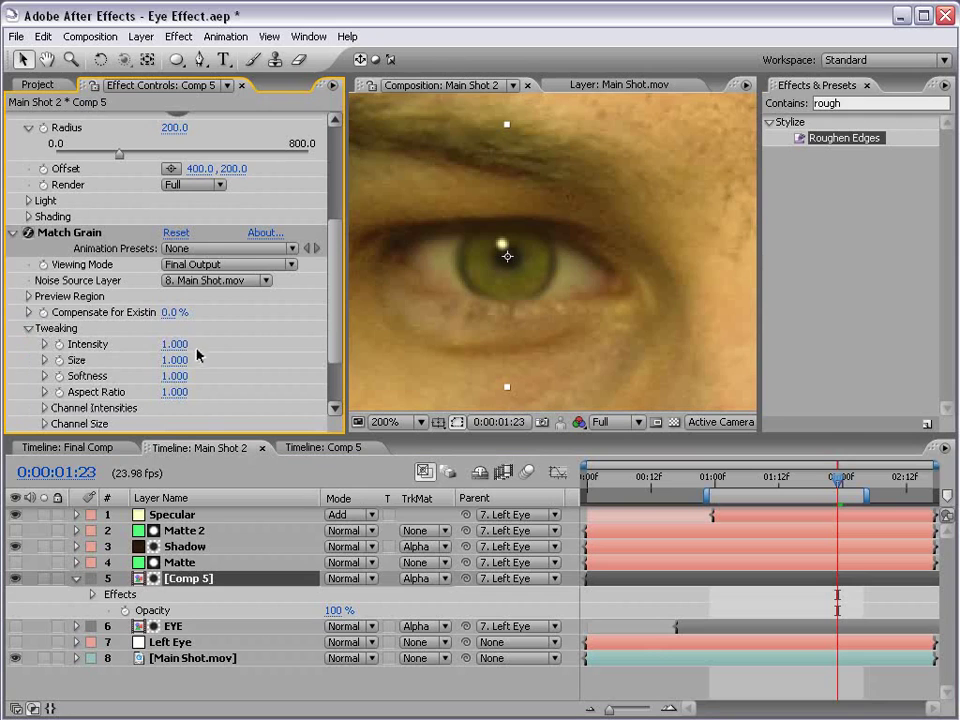
drag(174, 344, 382, 328)
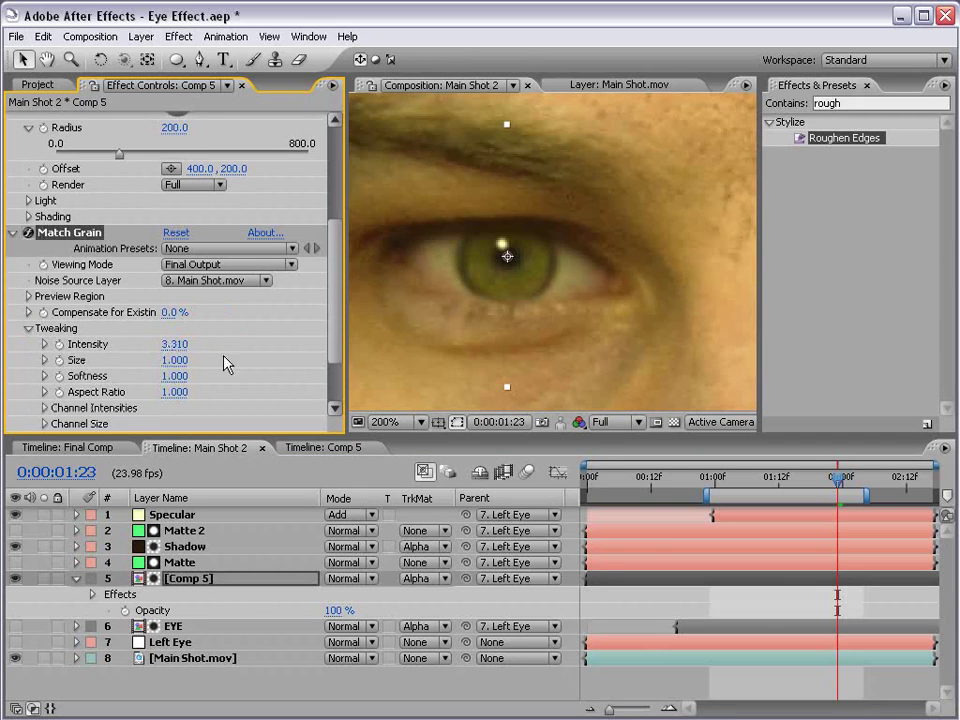
click(451, 489)
scroll(483, 302, down, 2)
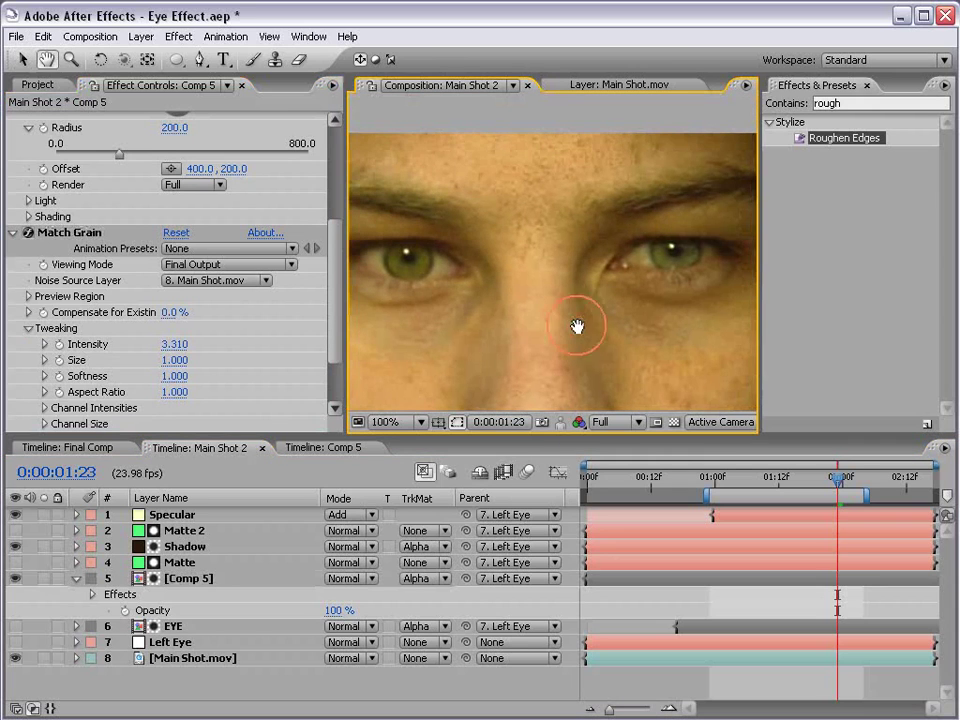
key(h)
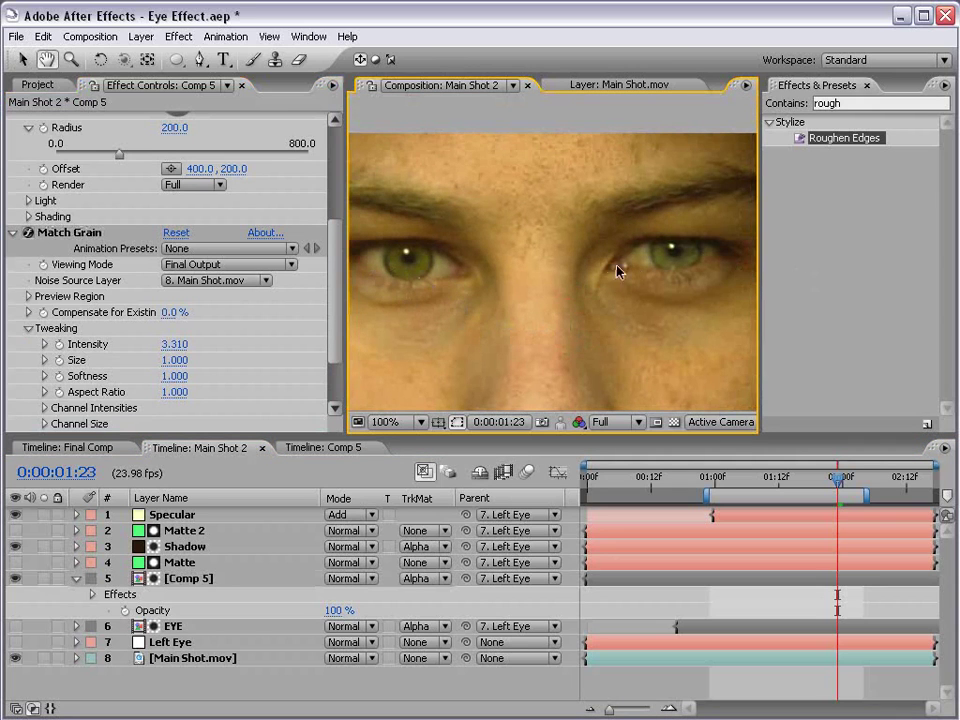
scroll(445, 298, up, 2)
drag(467, 315, 648, 330)
scroll(648, 330, down, 3)
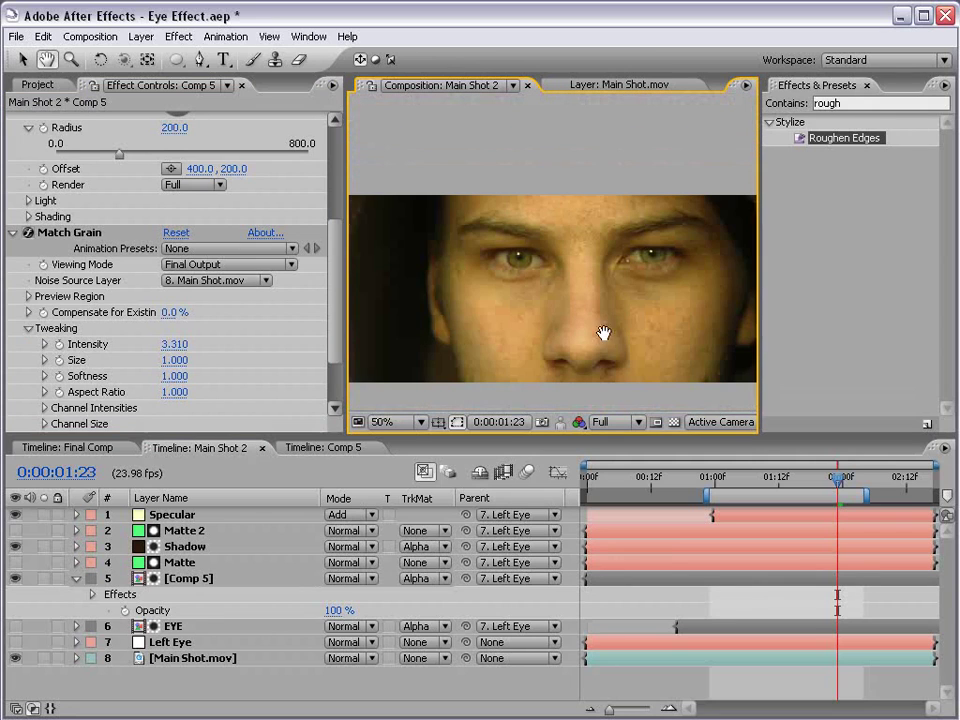
click(658, 690)
key(v)
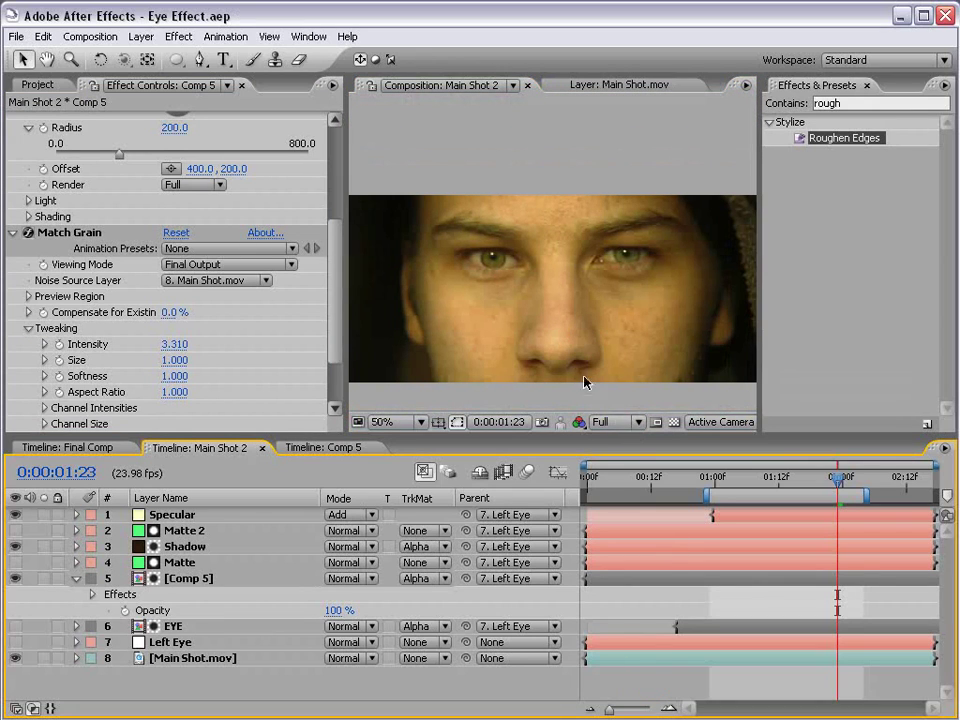
drag(831, 493, 726, 493)
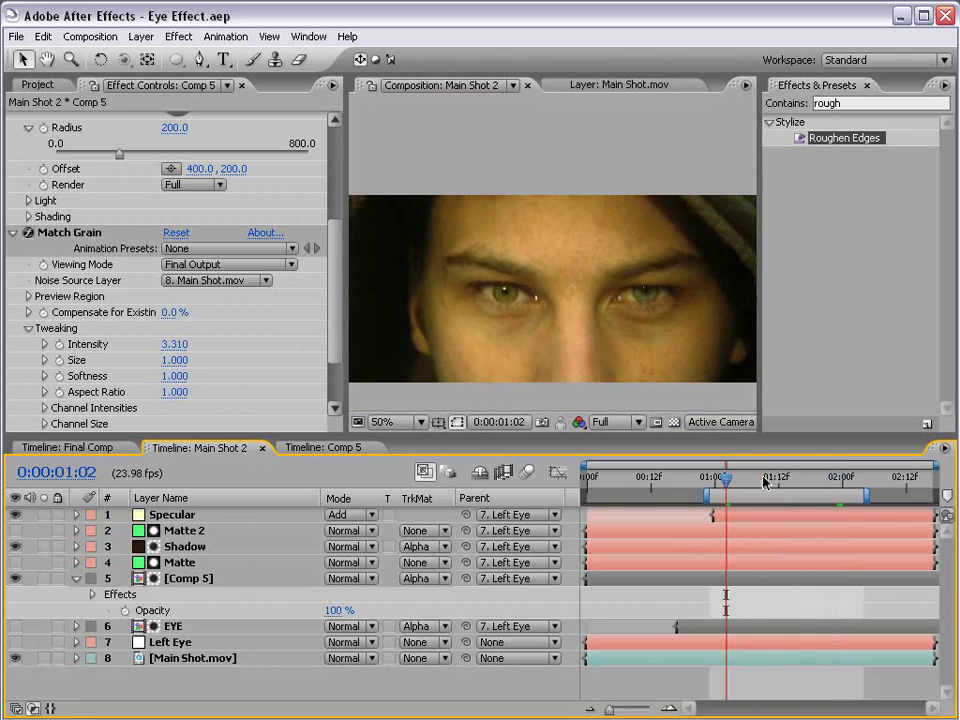
key(k)
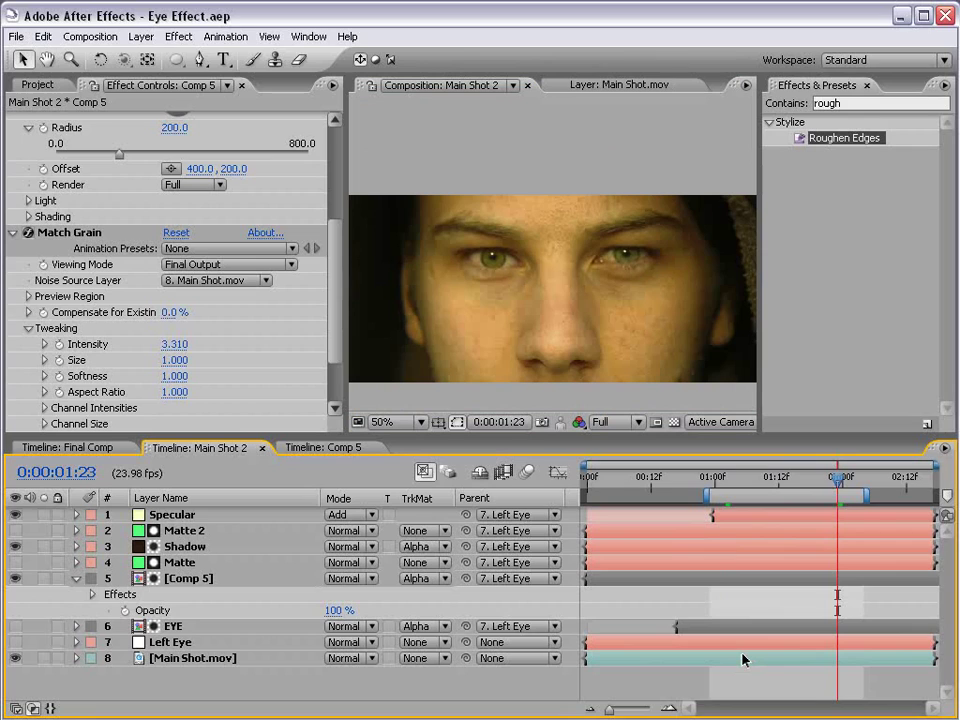